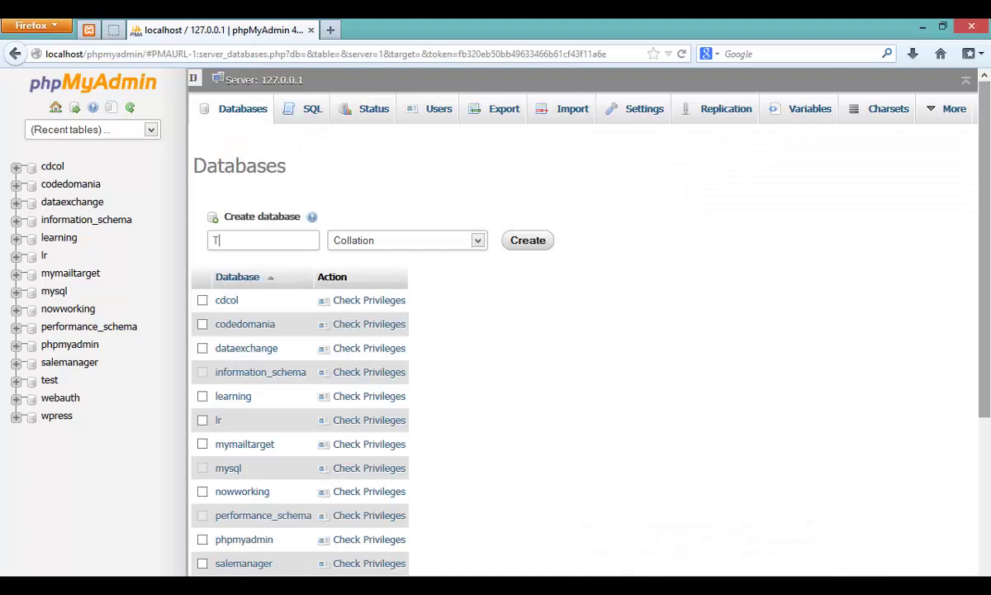
Step: Create the database Testty with utf8_unicode_ci collation and open its empty structure page
{"action": "type", "text": "estty"}
{"action": "left_click", "coordinate": [478, 241]}
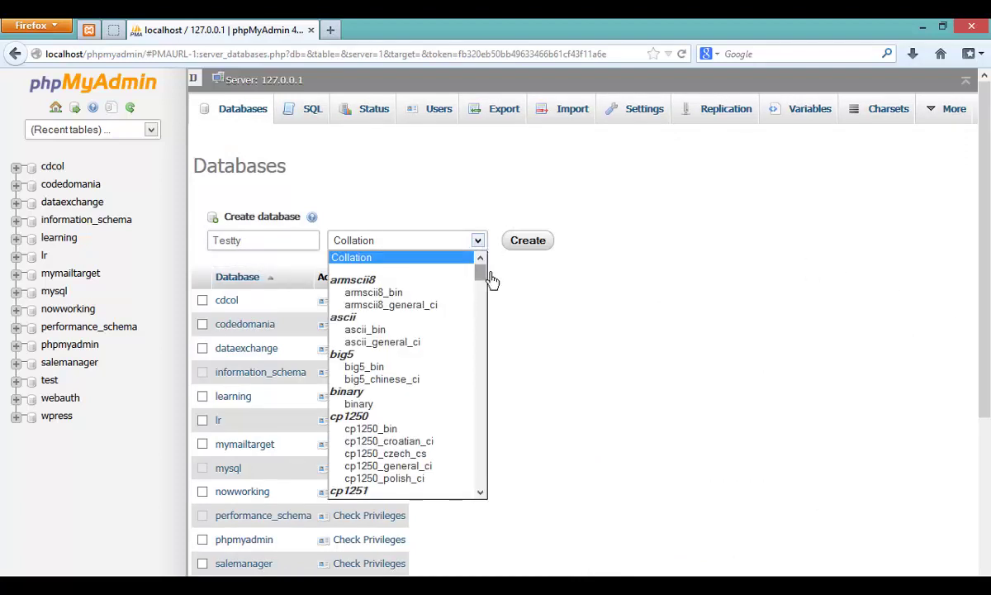
{"action": "left_click_drag", "start_coordinate": [492, 280], "coordinate": [484, 456]}
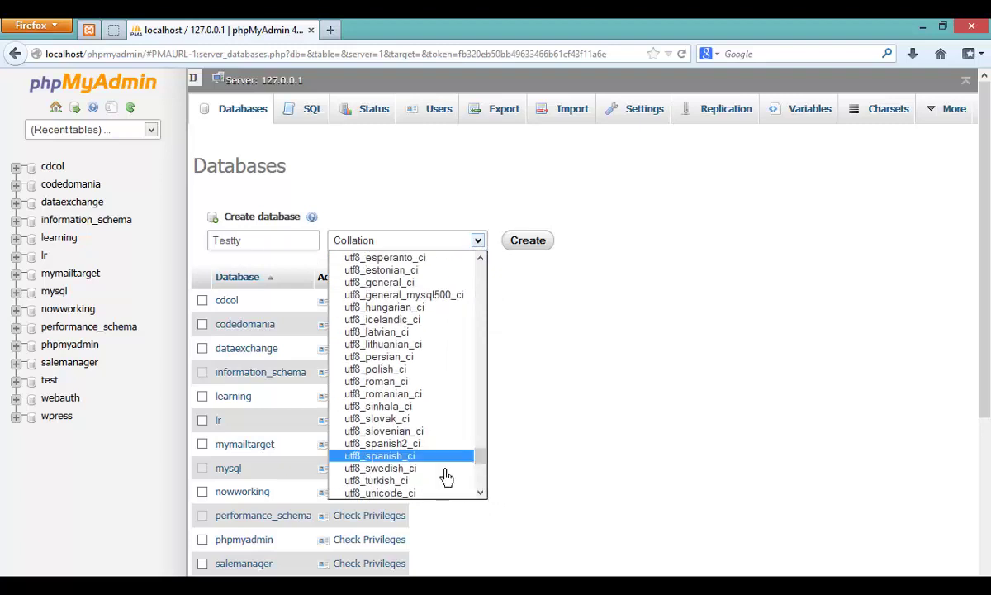
{"action": "left_click", "coordinate": [409, 493]}
{"action": "left_click", "coordinate": [524, 239]}
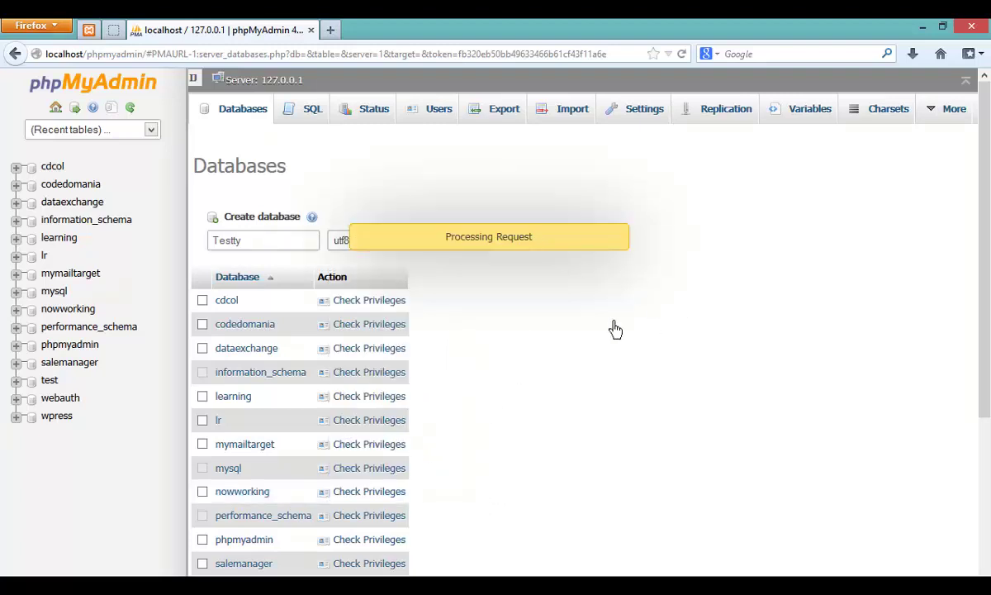
{"action": "scroll", "coordinate": [488, 384], "scroll_direction": "down", "scroll_amount": 5}
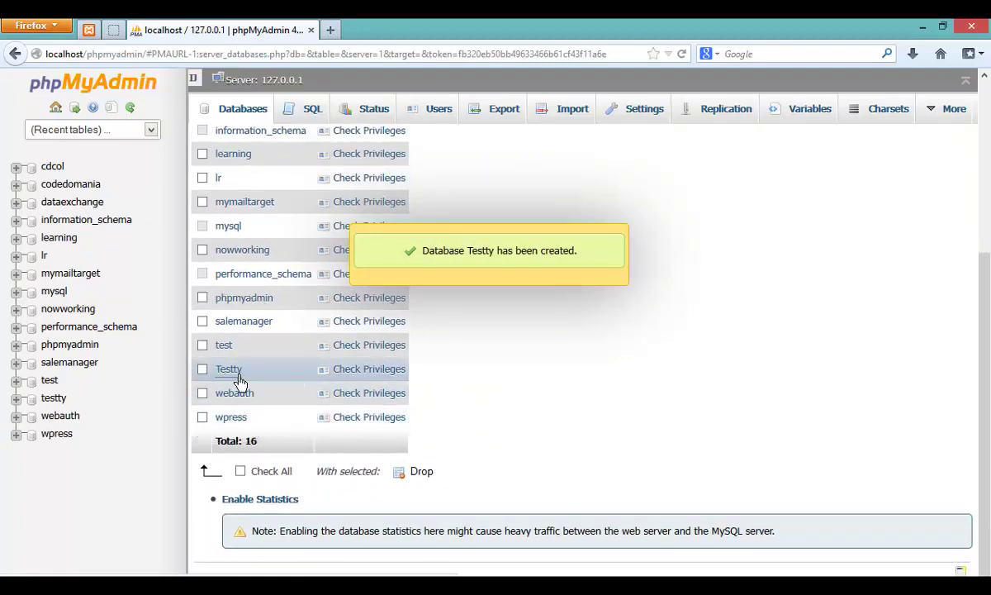
{"action": "left_click", "coordinate": [240, 380]}
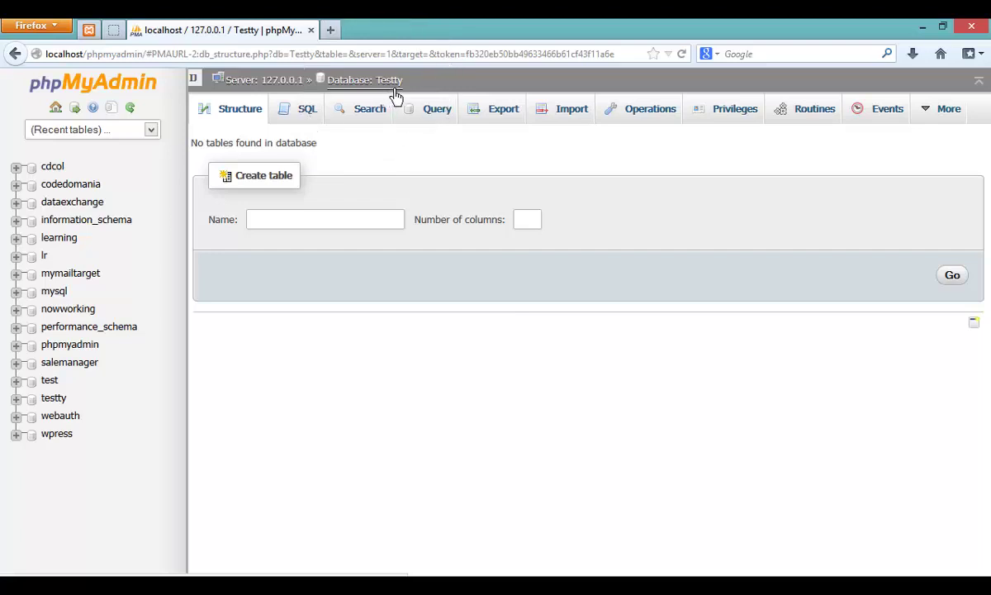
Step: Start a new table named TestTable with 4 columns in Testty
{"action": "left_click", "coordinate": [334, 216]}
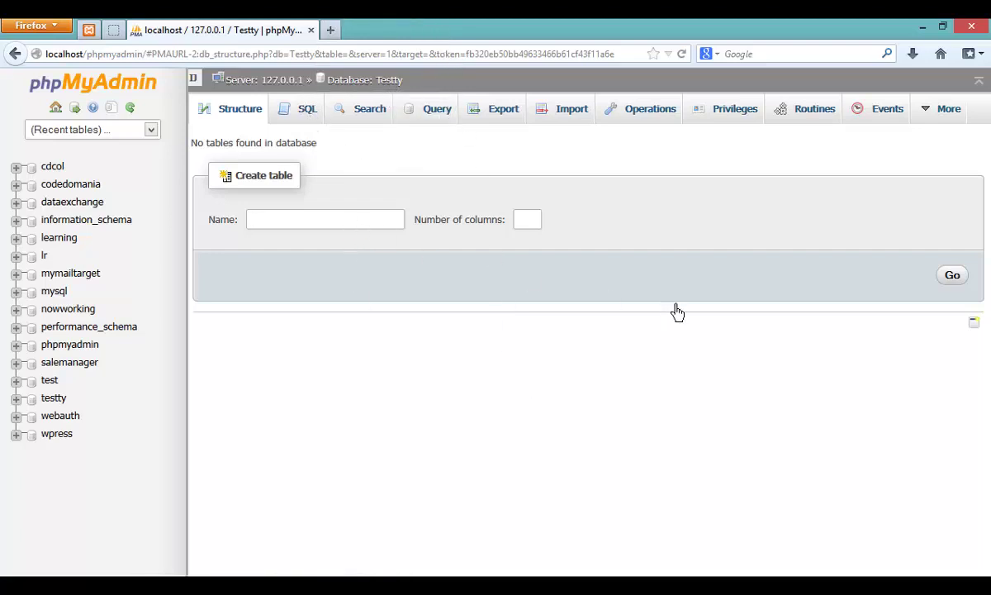
{"action": "type", "text": "TestTable"}
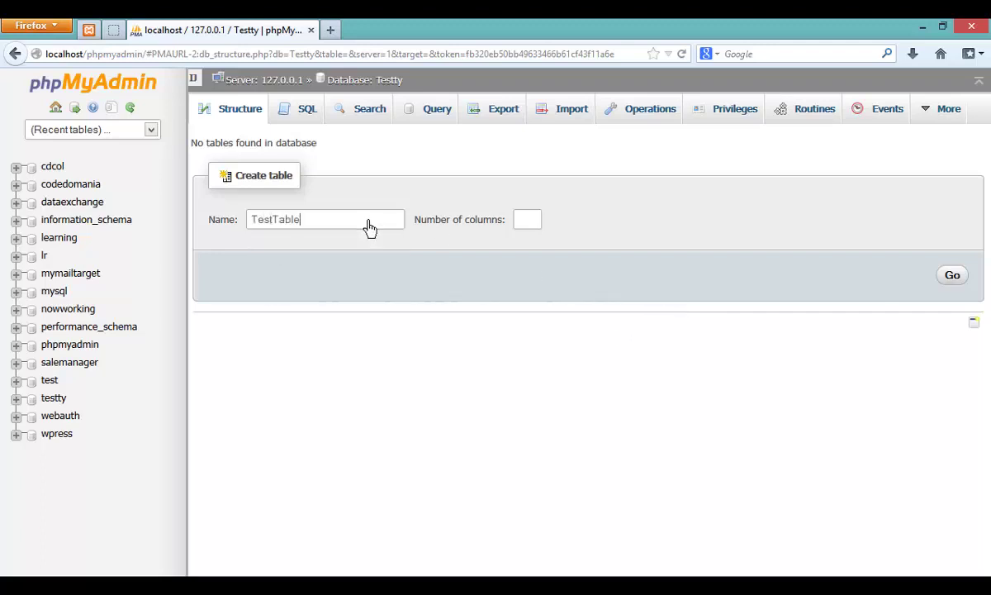
{"action": "left_click", "coordinate": [529, 223]}
{"action": "type", "text": "4"}
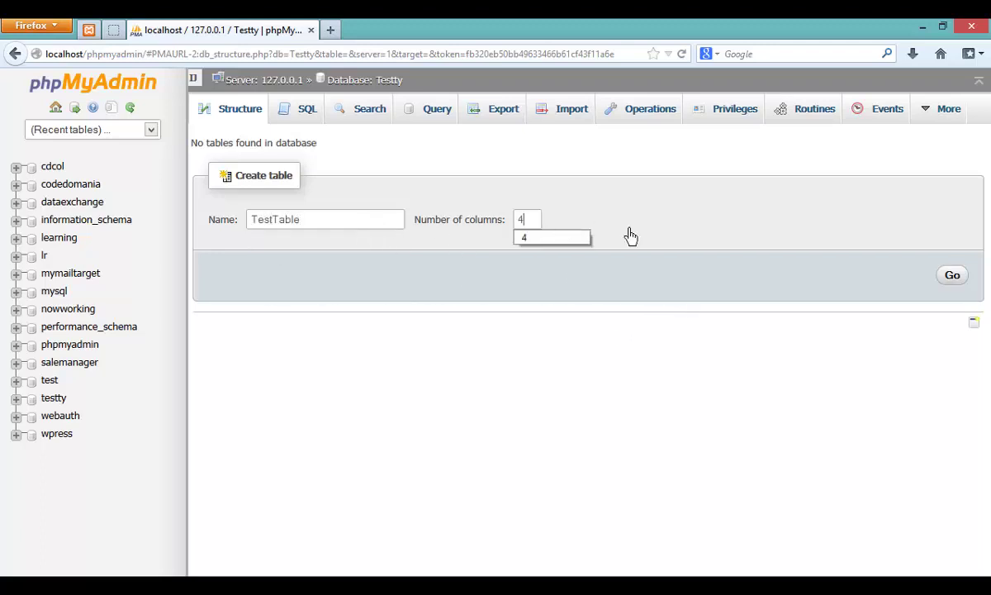
{"action": "left_click", "coordinate": [951, 276]}
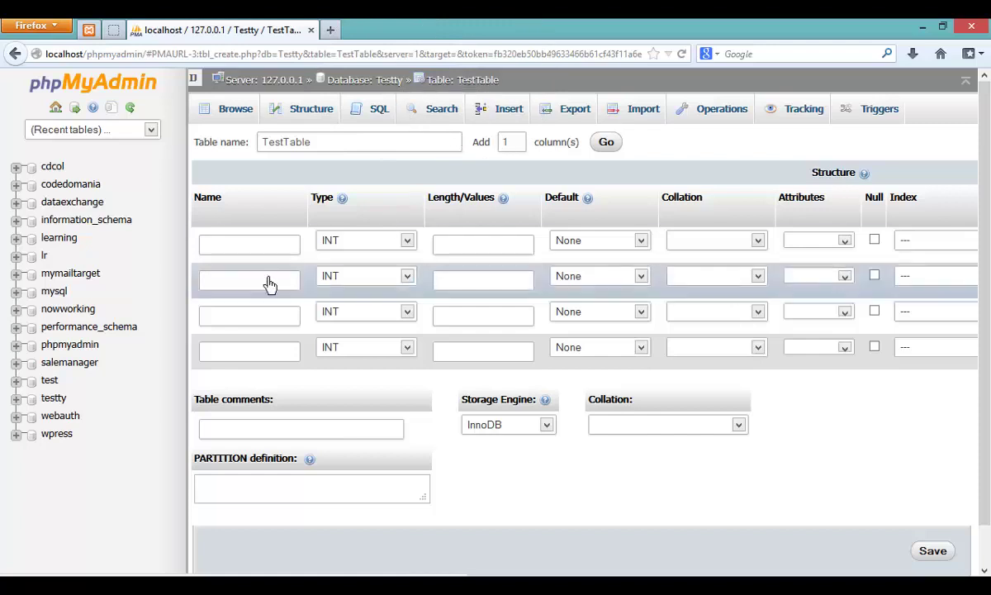
Step: Define column 1 as id, length 11, PRIMARY index with auto-increment (A_I)
{"action": "left_click", "coordinate": [238, 248]}
{"action": "type", "text": "id"}
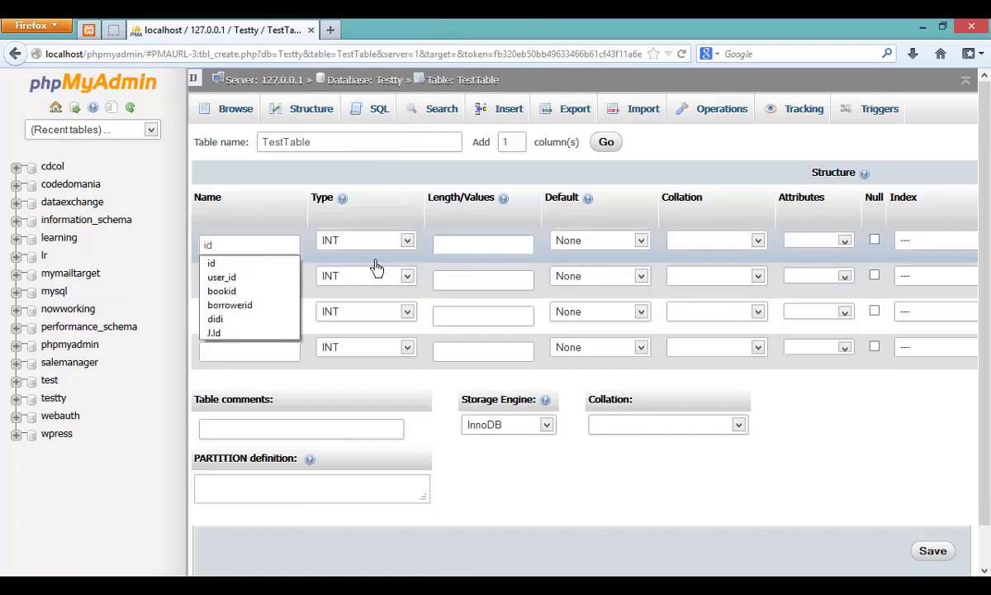
{"action": "left_click", "coordinate": [479, 251]}
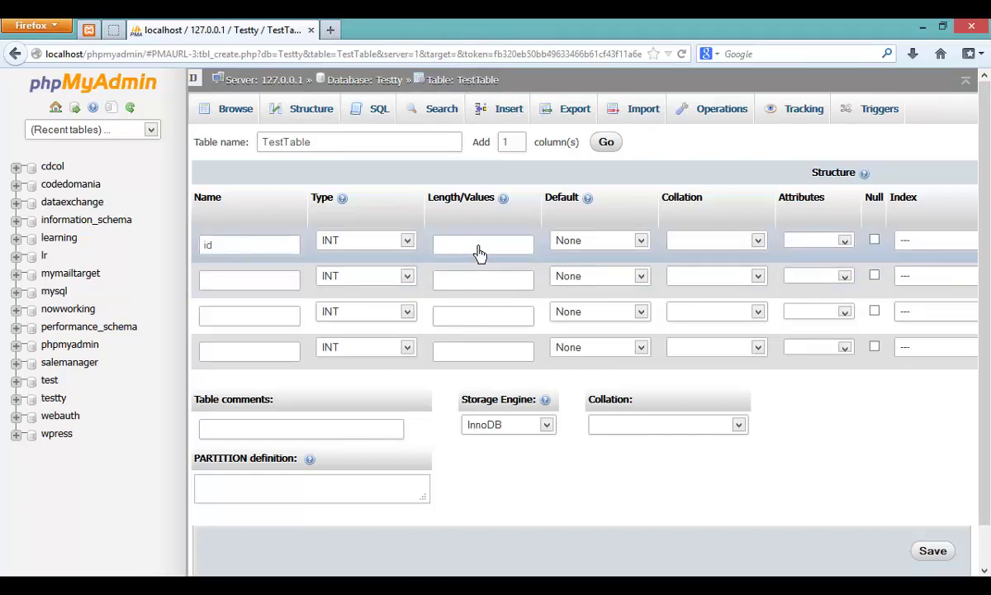
{"action": "type", "text": "11"}
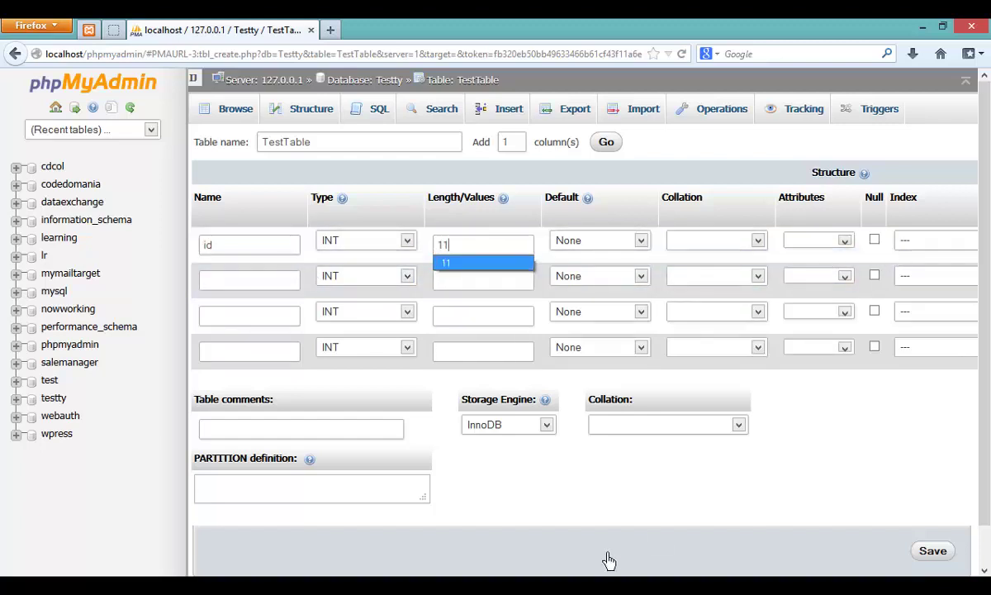
{"action": "left_click_drag", "start_coordinate": [609, 578], "coordinate": [741, 570]}
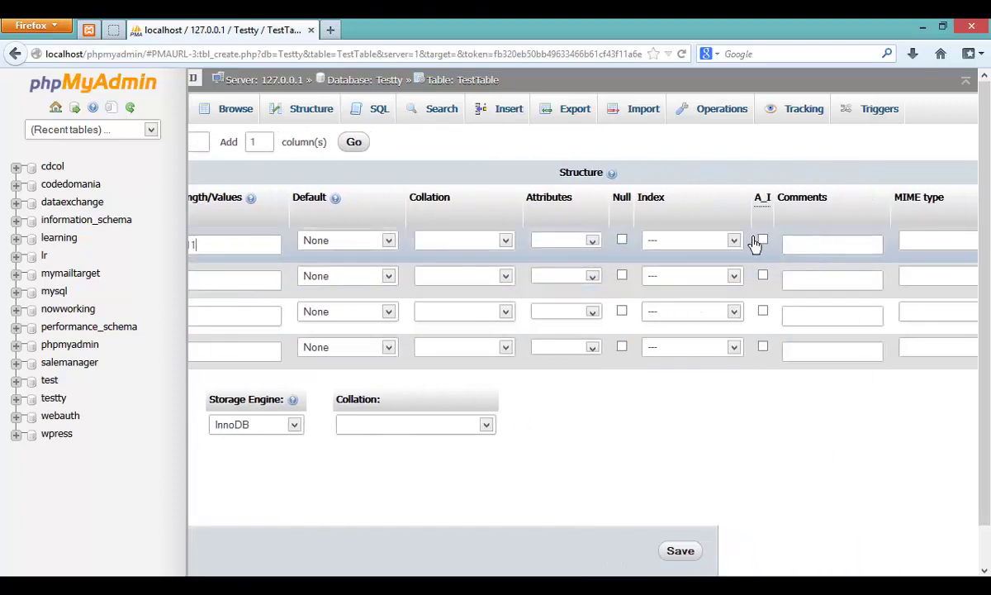
{"action": "left_click", "coordinate": [689, 241]}
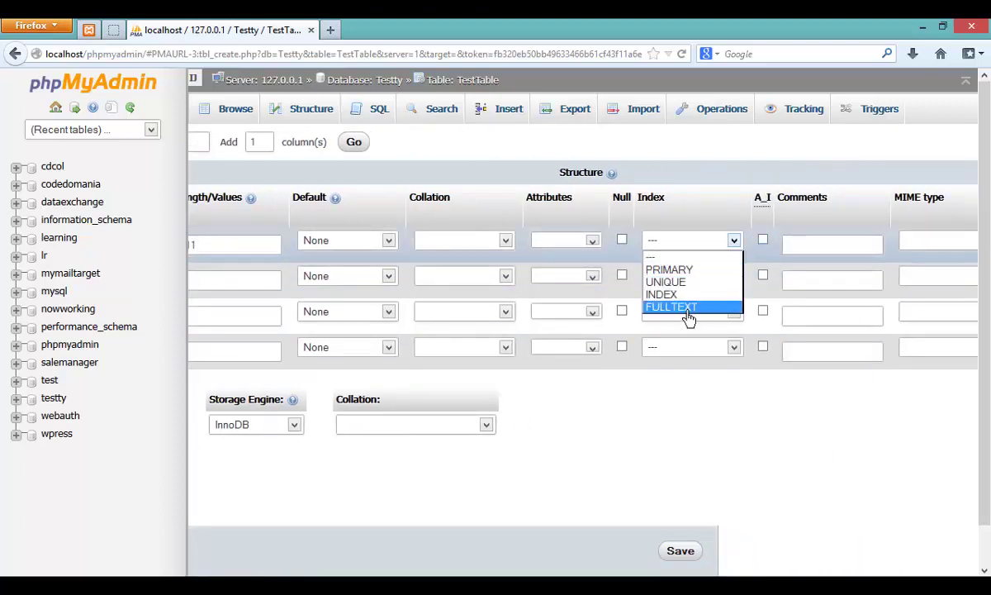
{"action": "left_click", "coordinate": [686, 259]}
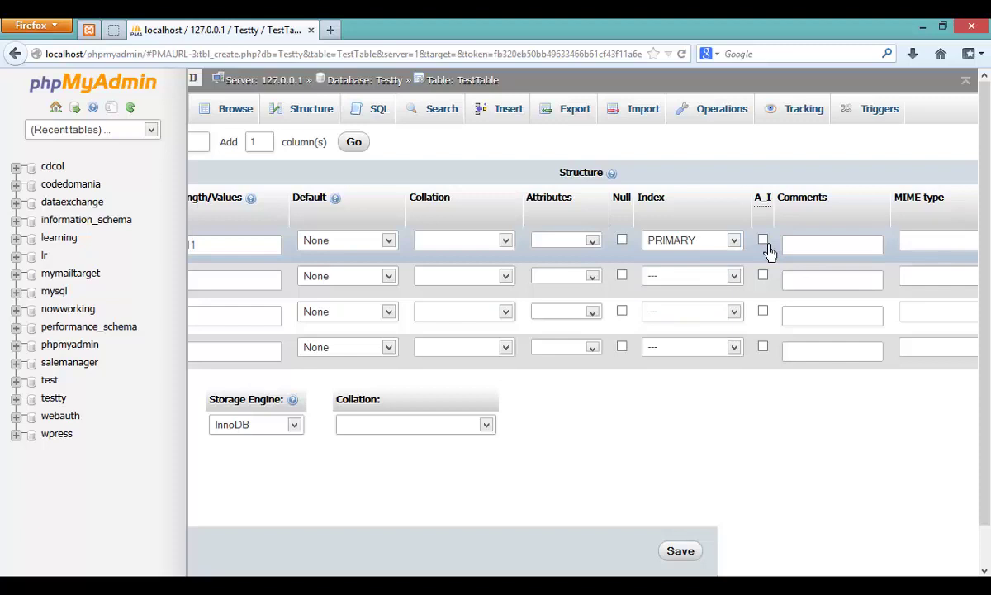
{"action": "left_click", "coordinate": [763, 240]}
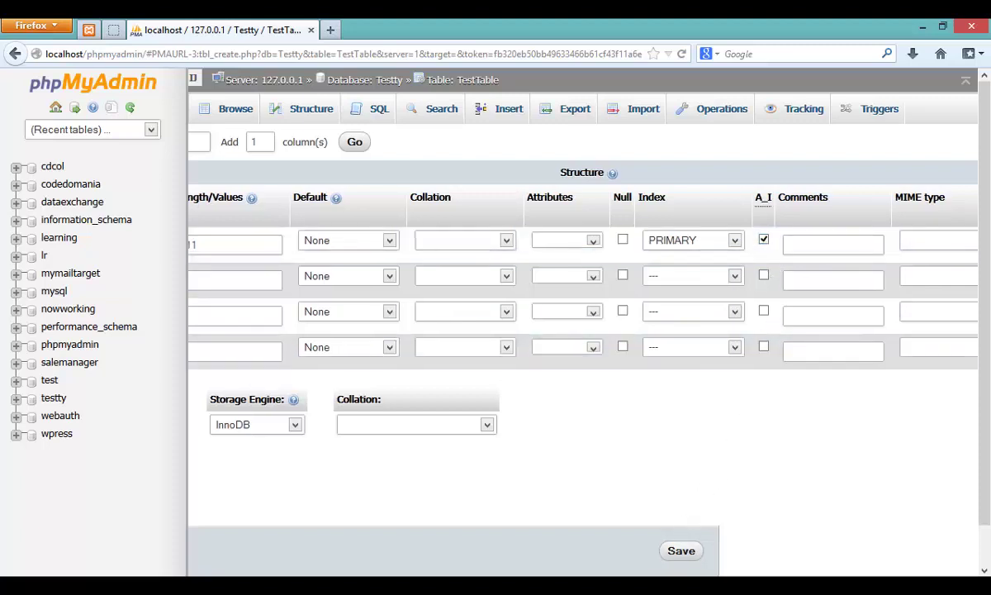
{"action": "scroll", "coordinate": [578, 330], "scroll_direction": "left", "scroll_amount": 6}
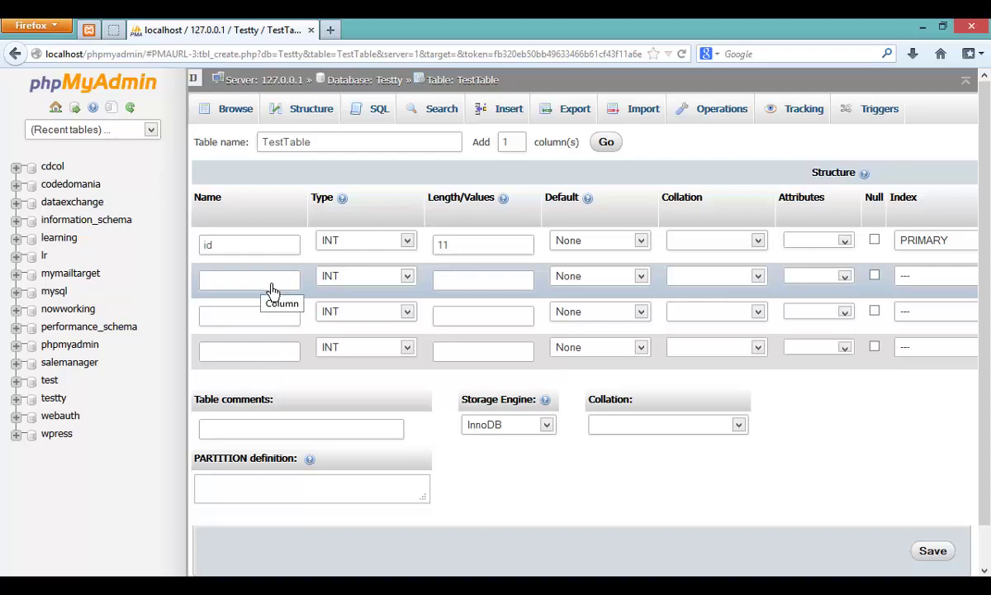
Step: Define the second column as username, VARCHAR with length 225
{"action": "scroll", "coordinate": [794, 351], "scroll_direction": "right", "scroll_amount": 5}
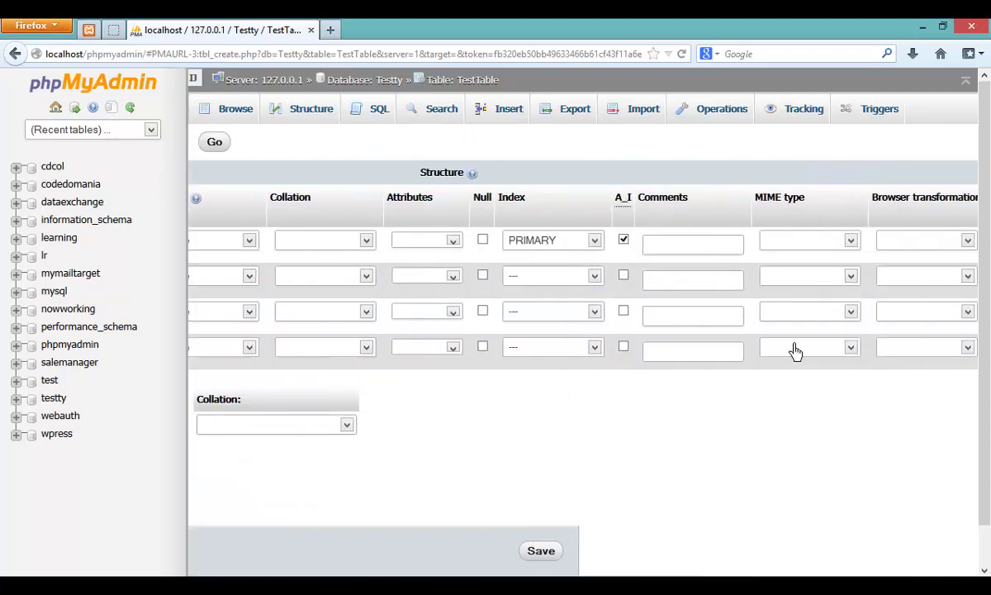
{"action": "scroll", "coordinate": [611, 496], "scroll_direction": "left", "scroll_amount": 3}
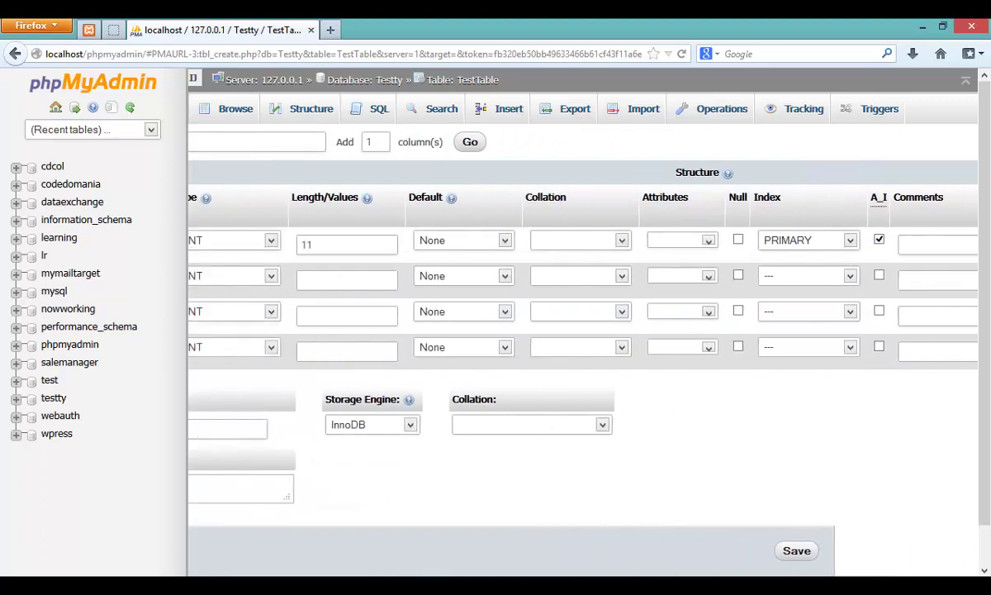
{"action": "scroll", "coordinate": [278, 551], "scroll_direction": "left", "scroll_amount": 1}
{"action": "scroll", "coordinate": [547, 331], "scroll_direction": "left", "scroll_amount": 1}
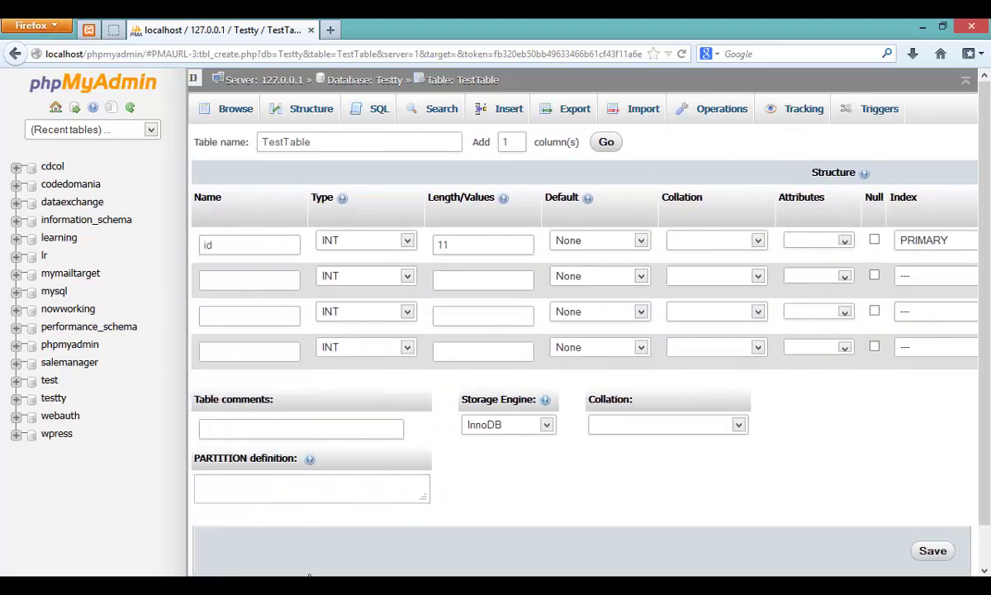
{"action": "left_click", "coordinate": [279, 285]}
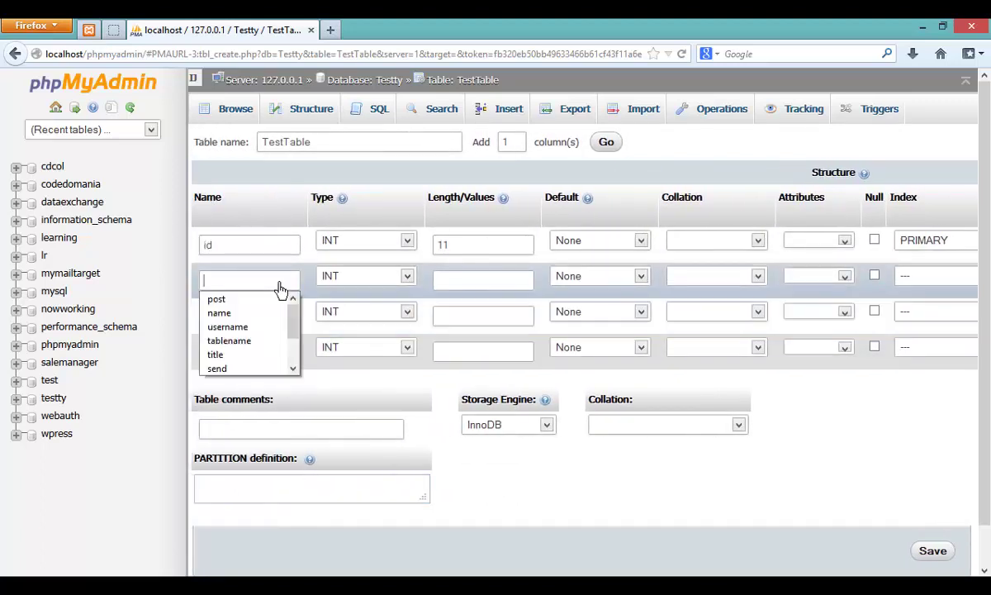
{"action": "type", "text": "Student_"}
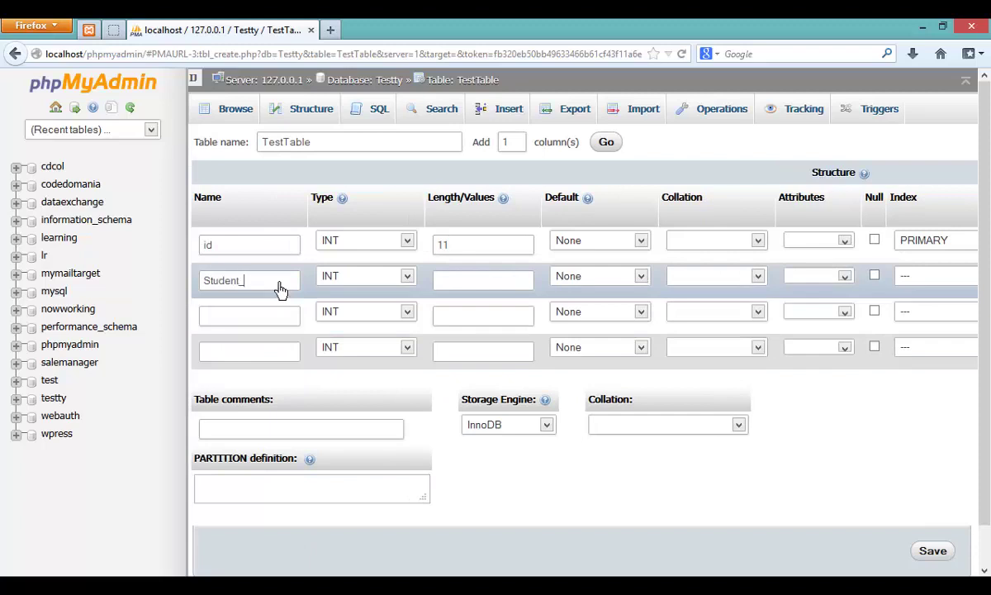
{"action": "type", "text": "n"}
{"action": "key", "text": "BackSpace"}
{"action": "key", "text": "BackSpace"}
{"action": "key", "text": "BackSpace"}
{"action": "key", "text": "BackSpace"}
{"action": "key", "text": "BackSpace"}
{"action": "key", "text": "BackSpace"}
{"action": "type", "text": "us"}
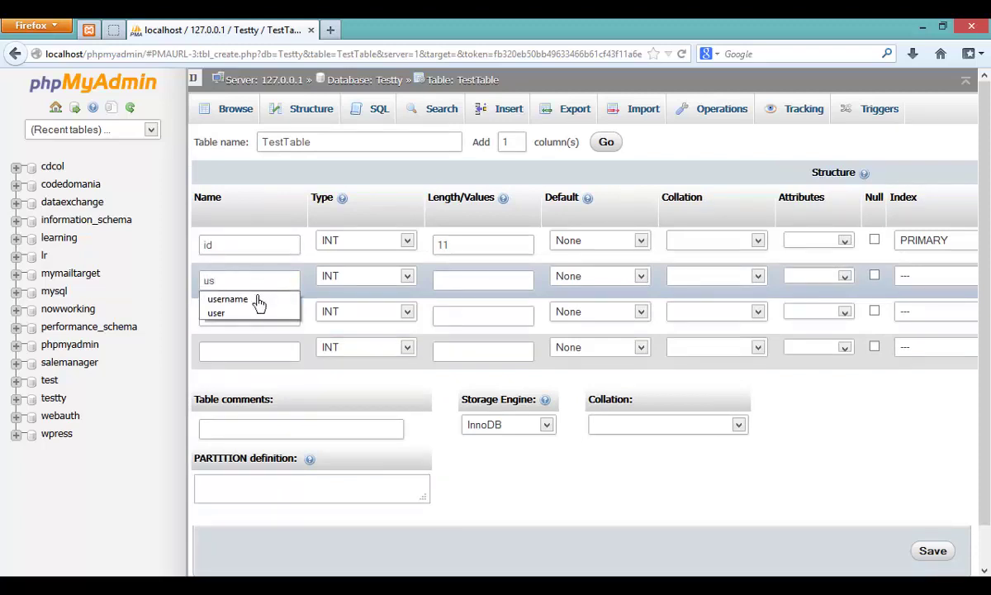
{"action": "left_click", "coordinate": [256, 300]}
{"action": "left_click", "coordinate": [395, 281]}
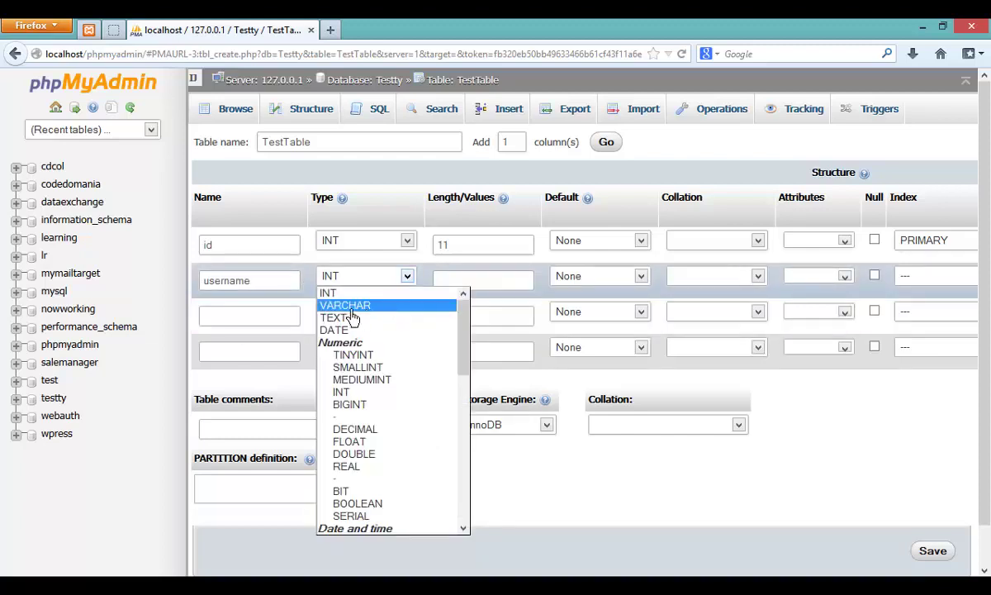
{"action": "left_click", "coordinate": [373, 305]}
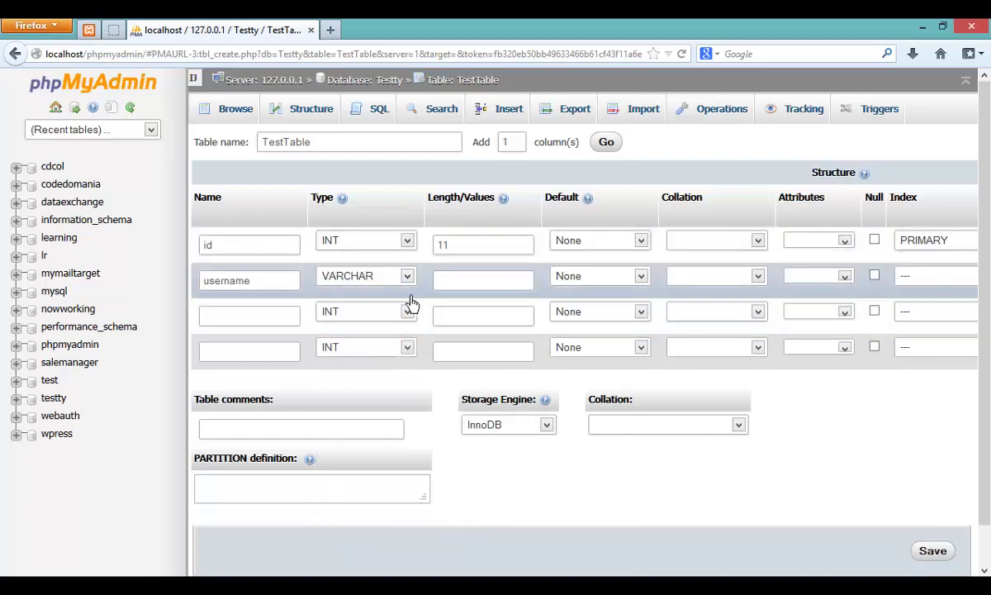
{"action": "left_click", "coordinate": [493, 285]}
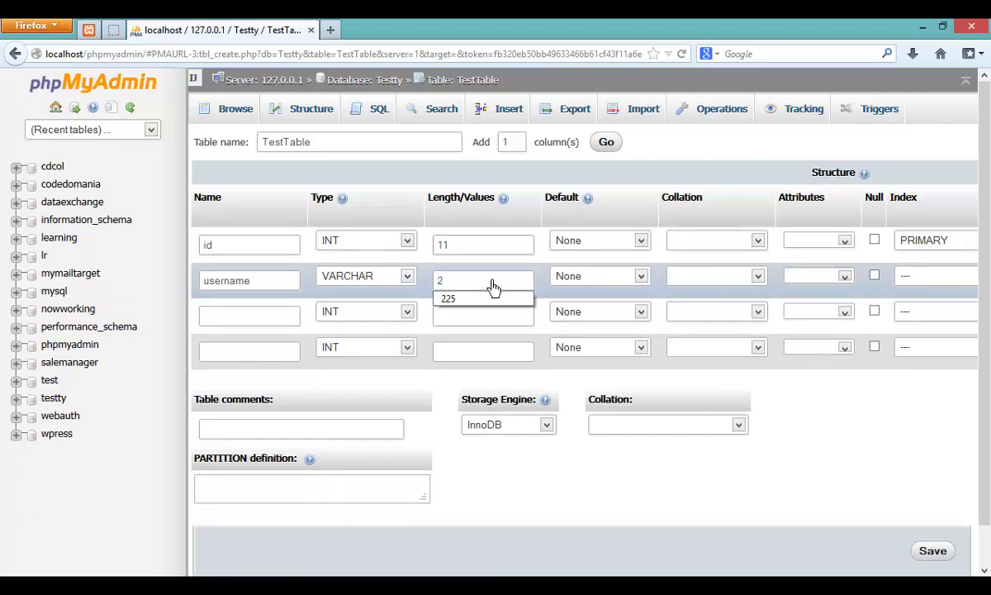
{"action": "type", "text": "225"}
Step: Define the third column as password, VARCHAR with length 225
{"action": "left_click", "coordinate": [493, 335]}
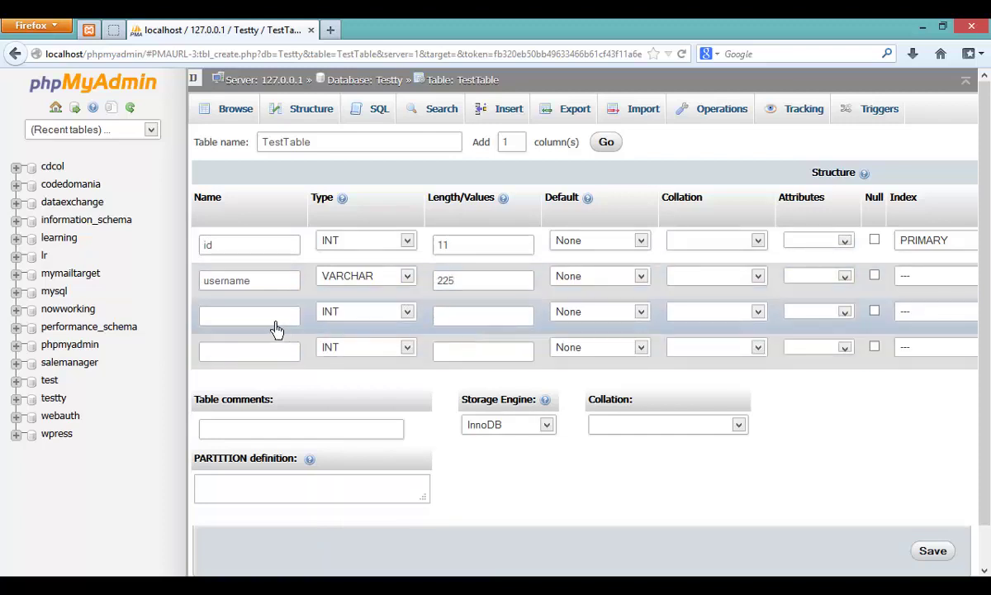
{"action": "type", "text": "password"}
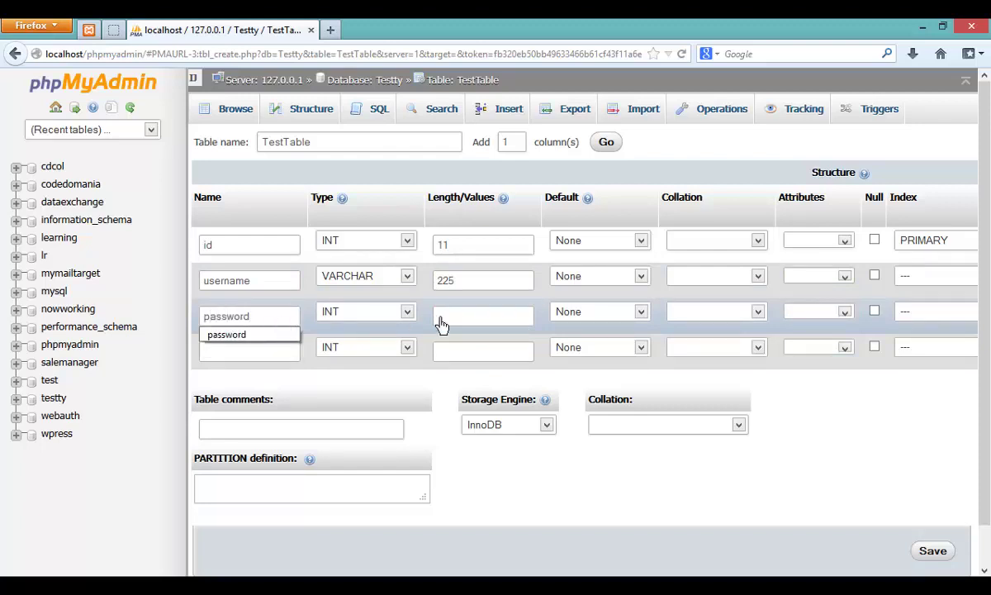
{"action": "left_click", "coordinate": [363, 312]}
{"action": "left_click", "coordinate": [371, 345]}
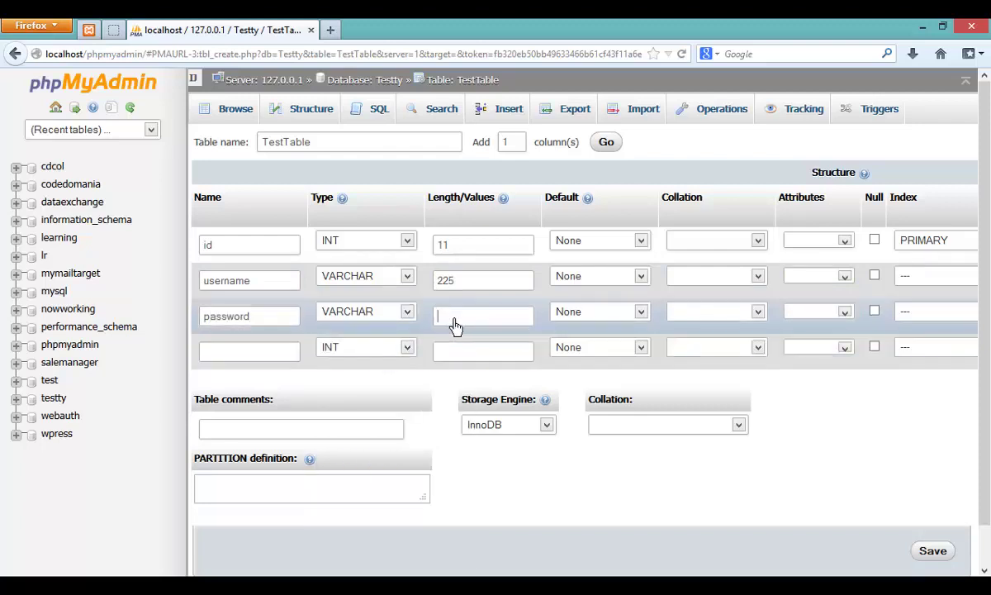
{"action": "type", "text": "225"}
Step: Define the fourth column as city, VARCHAR with length 225
{"action": "left_click", "coordinate": [274, 358]}
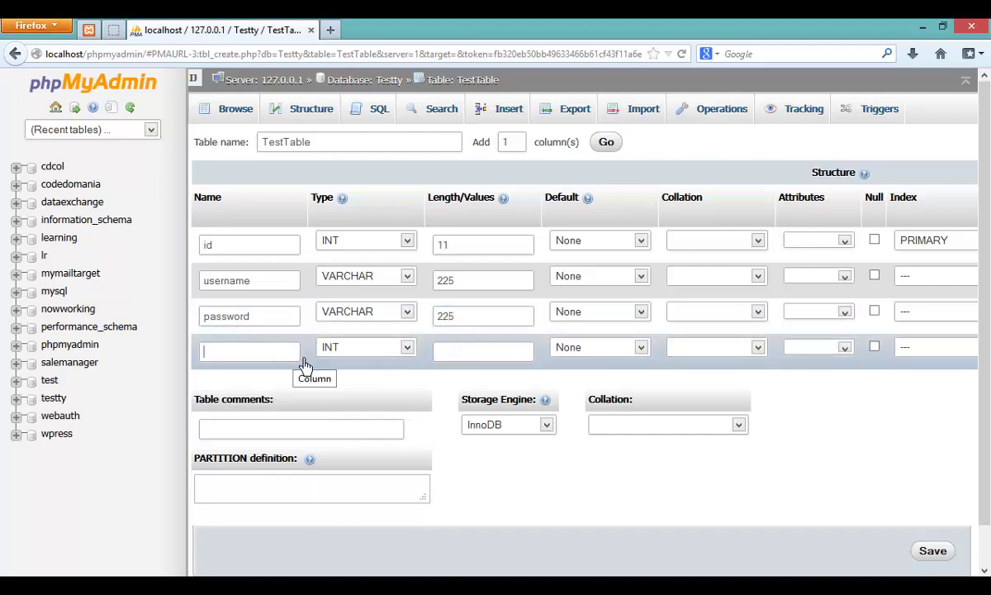
{"action": "type", "text": "city"}
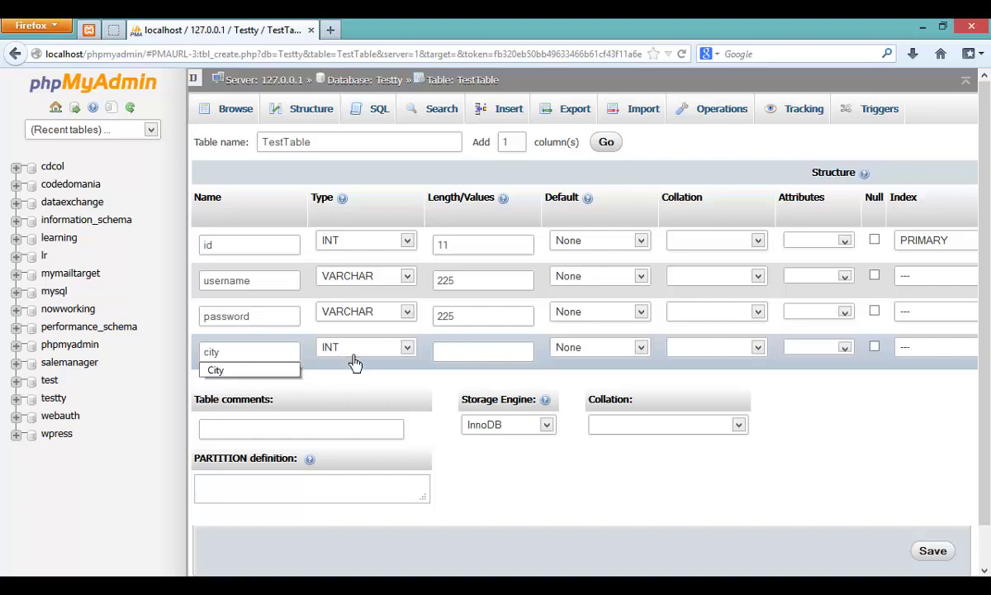
{"action": "left_click", "coordinate": [355, 350]}
{"action": "left_click", "coordinate": [363, 377]}
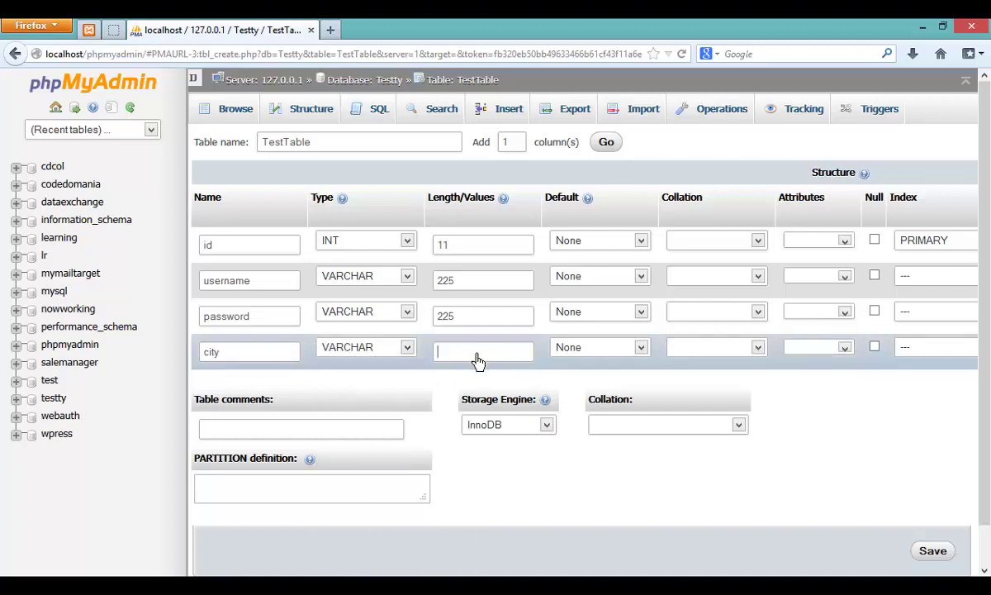
{"action": "type", "text": "225"}
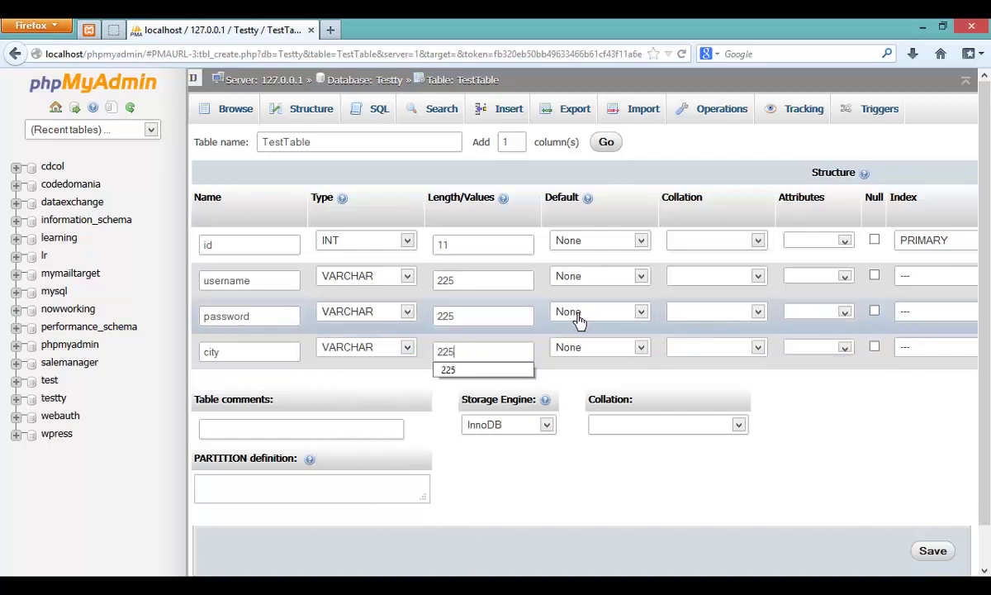
{"action": "key", "text": "Down"}
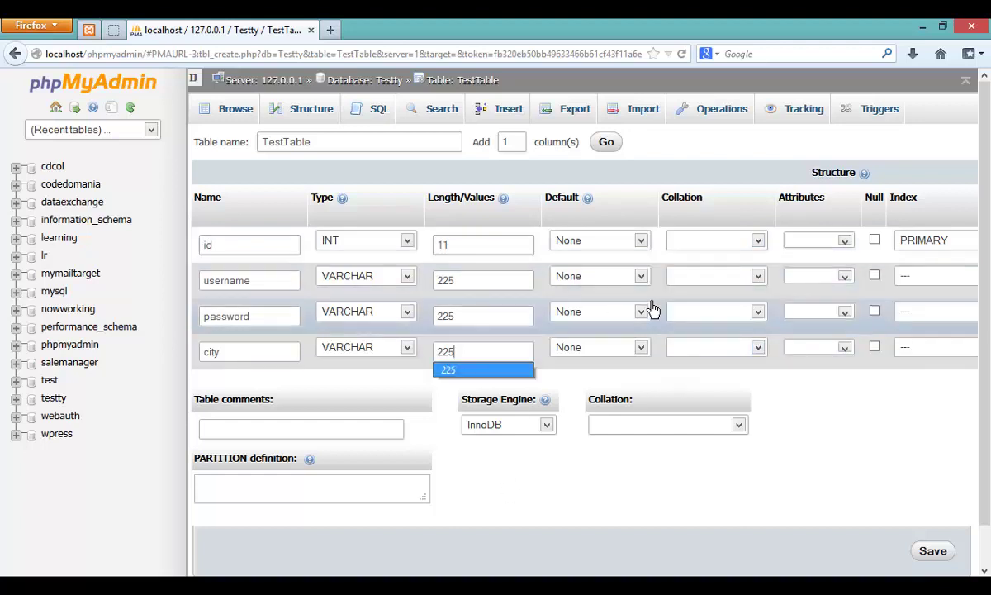
Step: Tick and then untick the Null boxes for password and city, leaving them NOT NULL
{"action": "scroll", "coordinate": [487, 564], "scroll_direction": "right", "scroll_amount": 6}
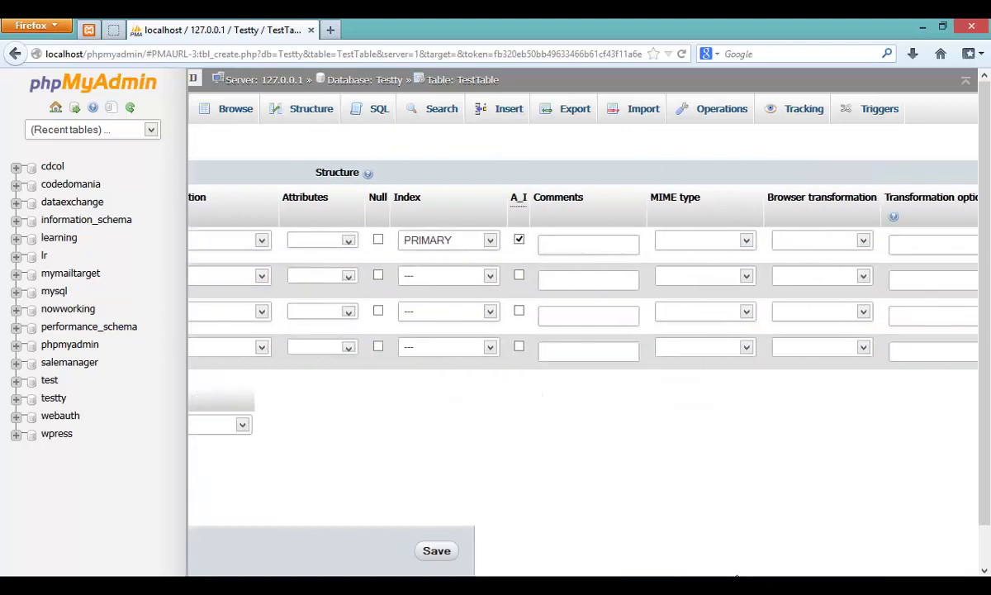
{"action": "scroll", "coordinate": [486, 564], "scroll_direction": "left", "scroll_amount": 4}
{"action": "left_click", "coordinate": [728, 313]}
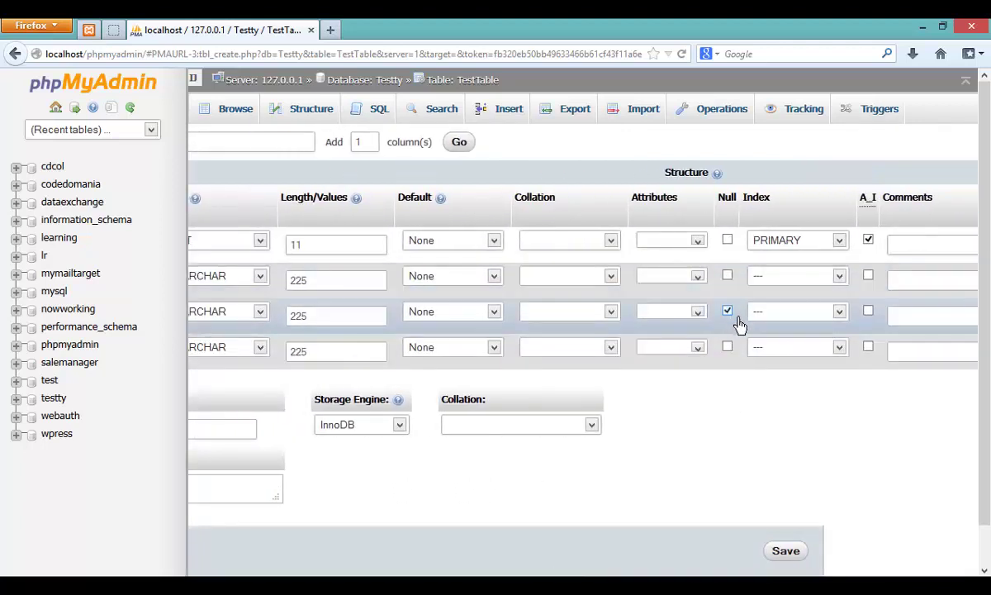
{"action": "left_click", "coordinate": [729, 348]}
{"action": "left_click", "coordinate": [728, 313]}
{"action": "left_click", "coordinate": [728, 348]}
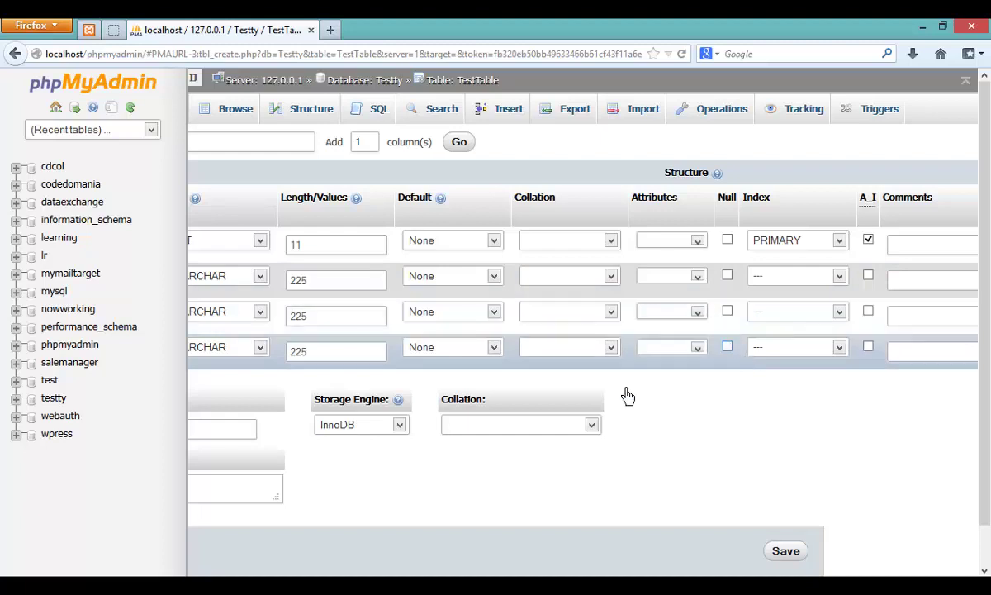
{"action": "scroll", "coordinate": [215, 536], "scroll_direction": "left", "scroll_amount": 2}
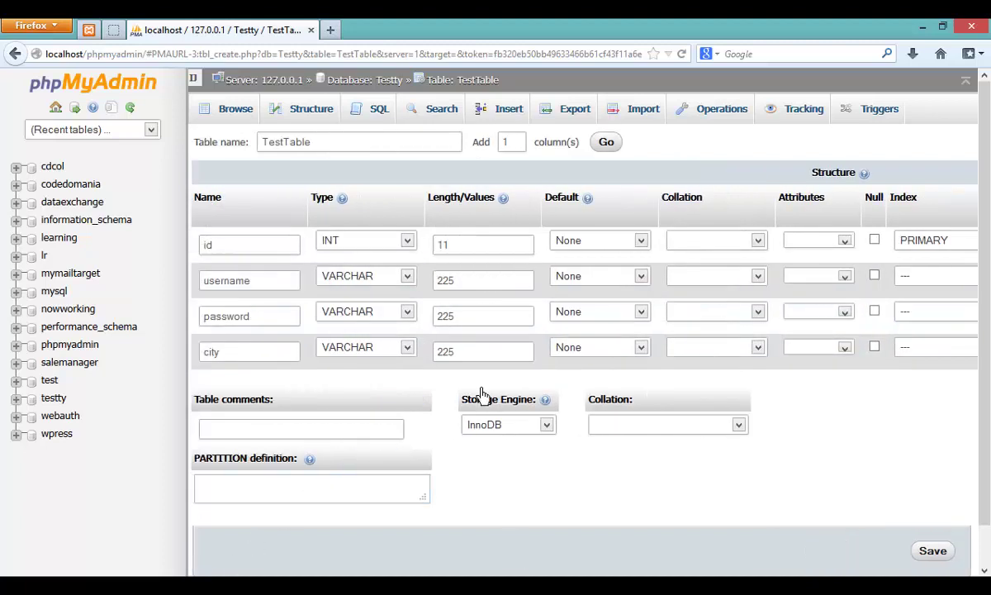
Step: Save TestTable and open testtable from the Testty structure list
{"action": "left_click", "coordinate": [932, 550]}
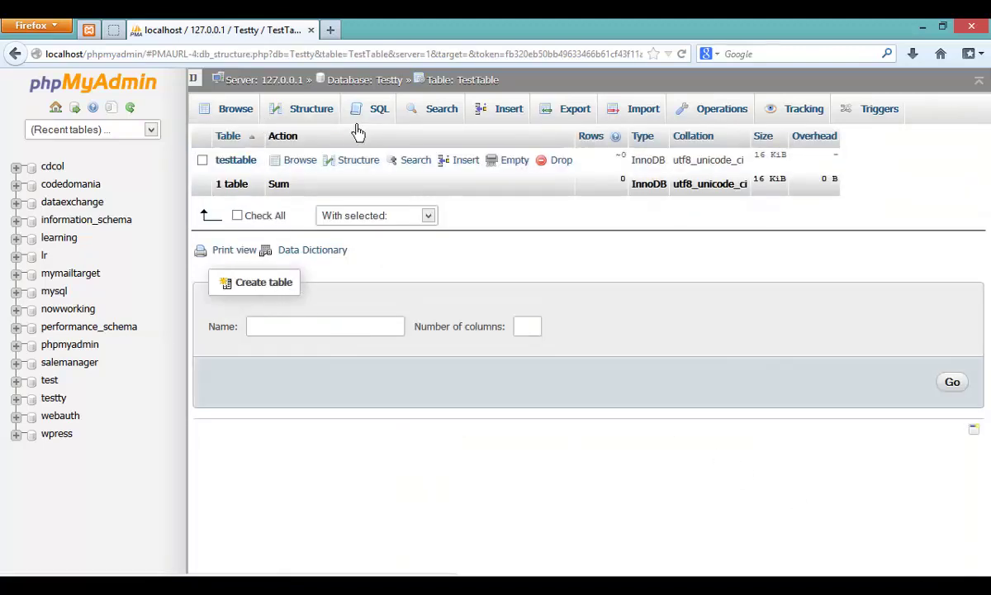
{"action": "left_click", "coordinate": [405, 93]}
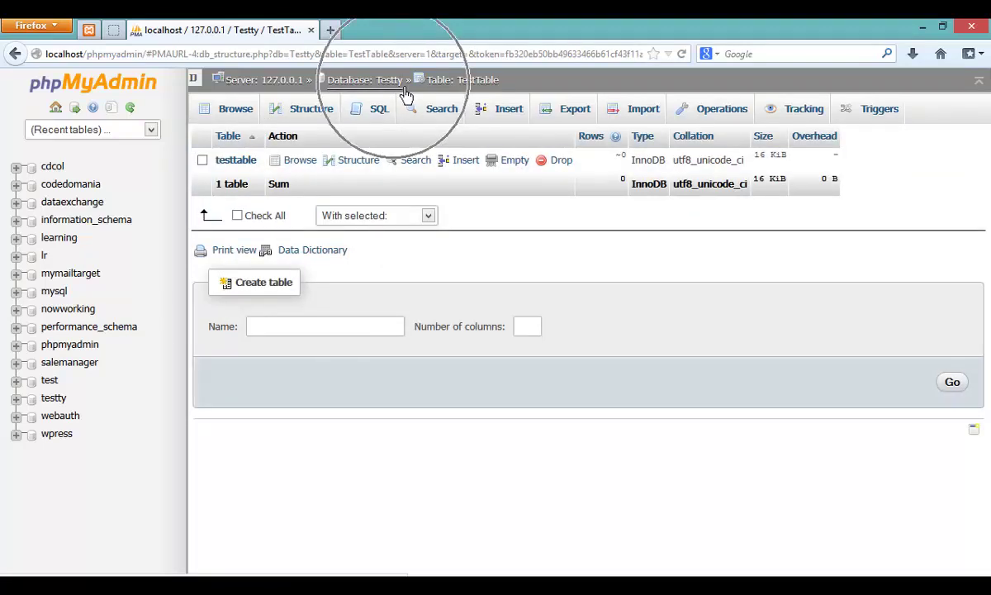
{"action": "left_click", "coordinate": [495, 94]}
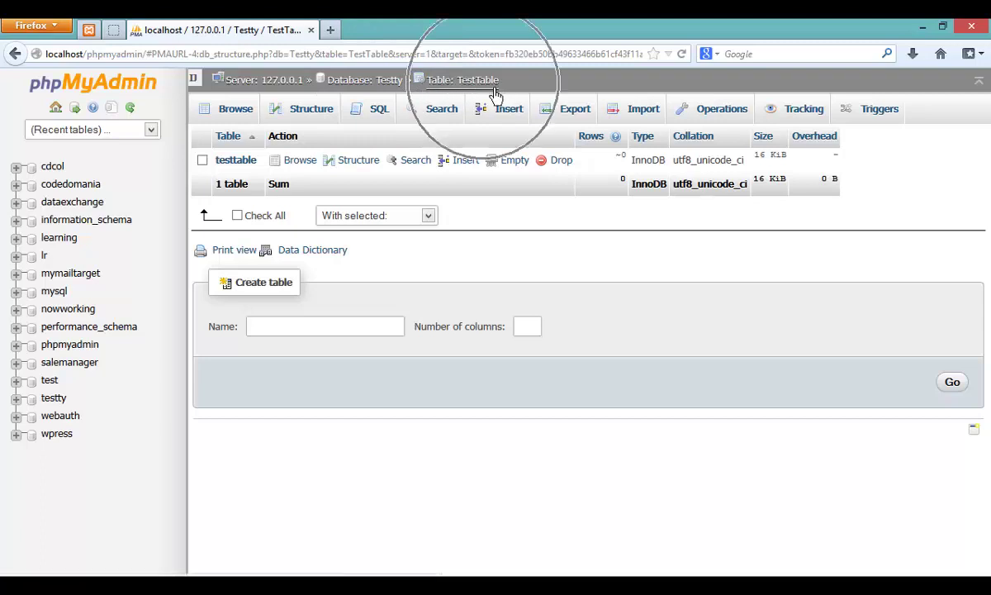
{"action": "left_click", "coordinate": [248, 171]}
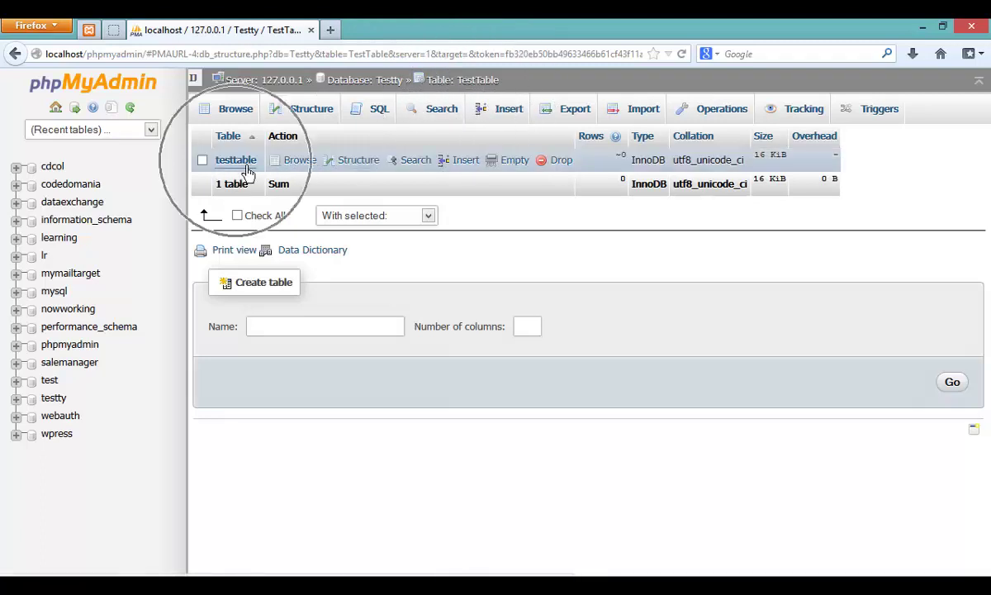
Step: Open testtable's Insert form for adding a new row
{"action": "left_click", "coordinate": [250, 170]}
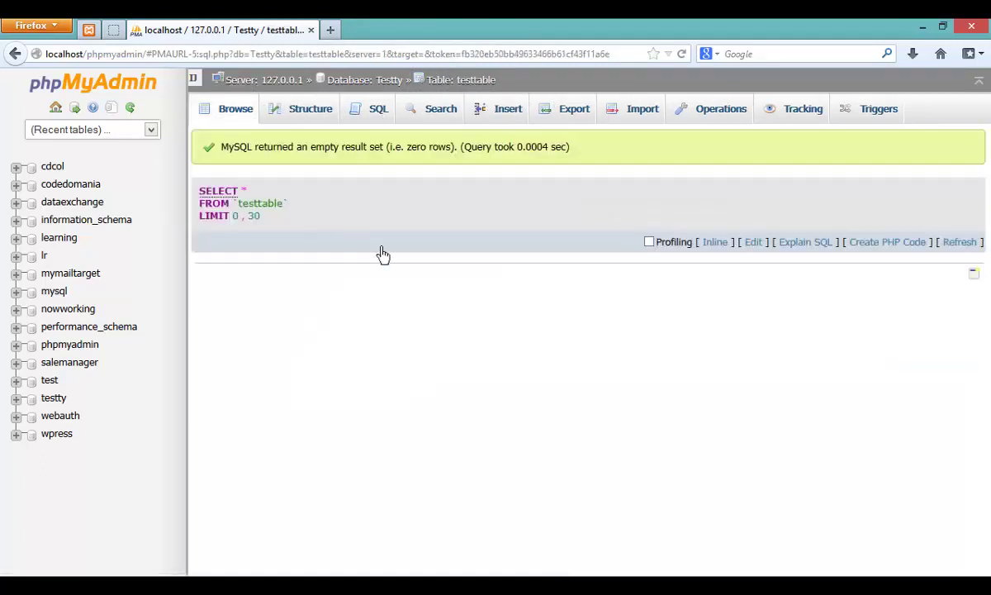
{"action": "left_click", "coordinate": [313, 115]}
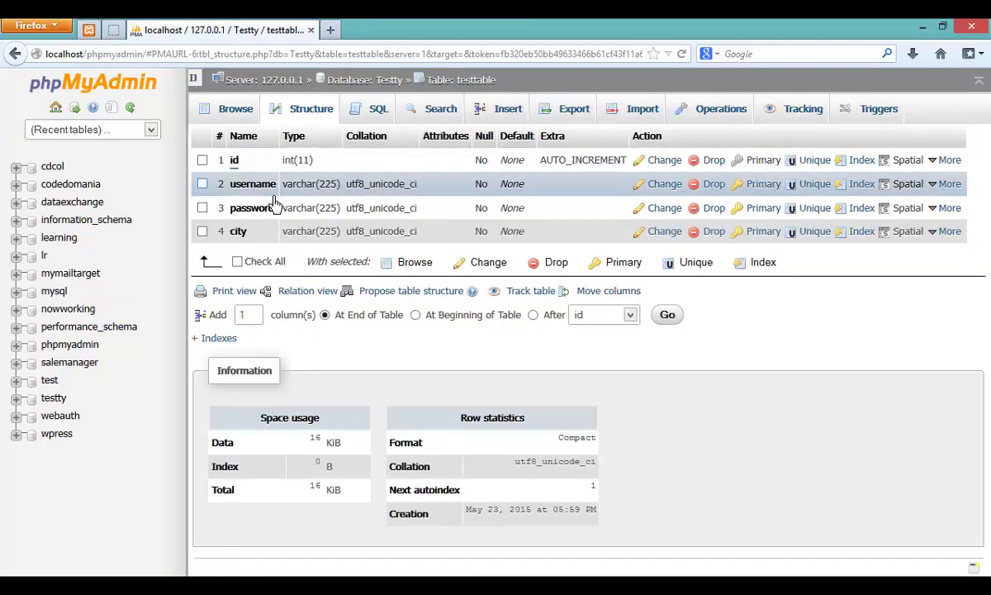
{"action": "left_click", "coordinate": [506, 110]}
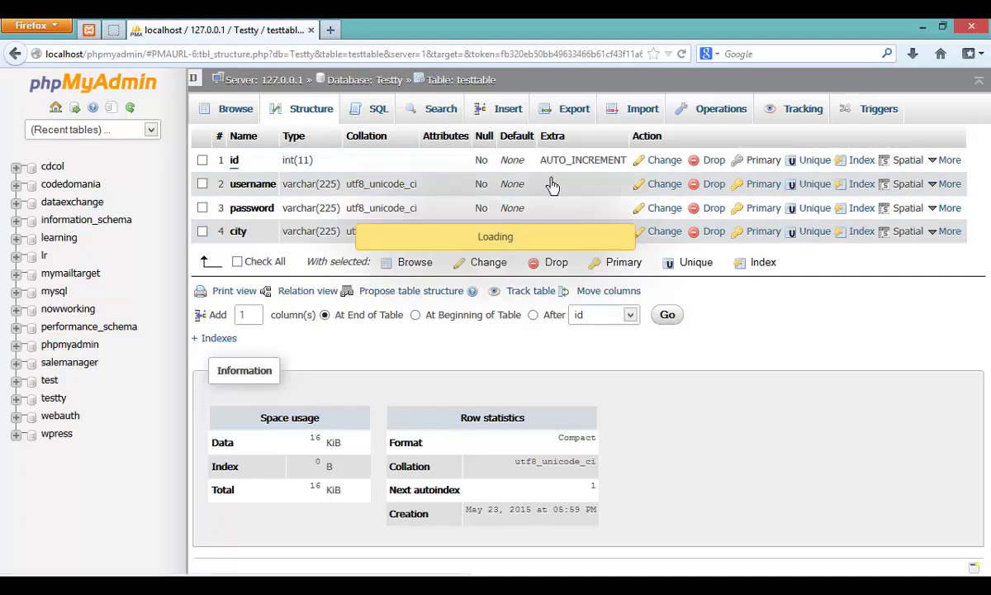
Step: Fill in a username, a password and city 'Tachi', then insert the row
{"action": "left_click", "coordinate": [569, 216]}
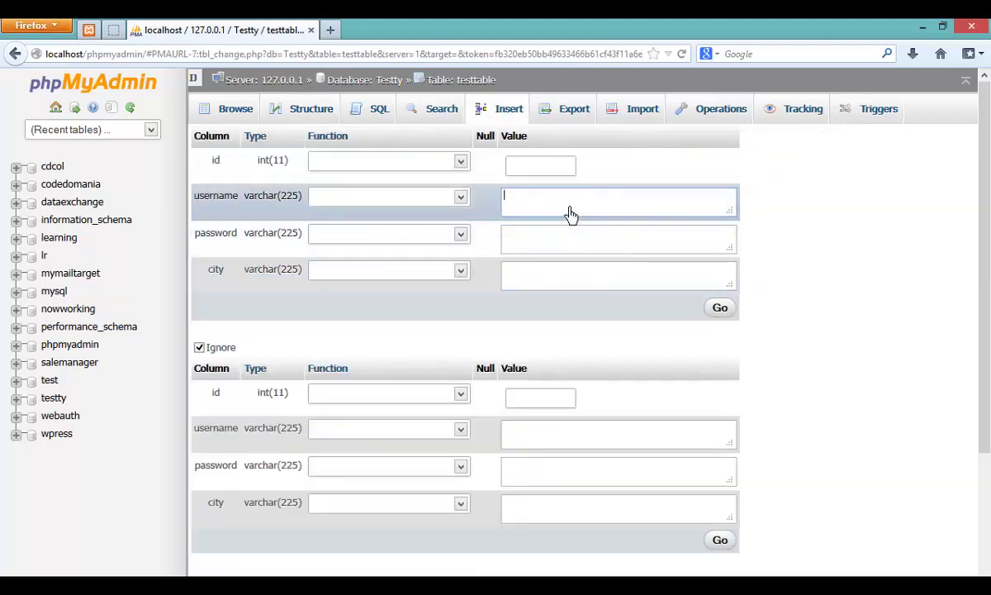
{"action": "left_click", "coordinate": [538, 166]}
{"action": "left_click", "coordinate": [536, 206]}
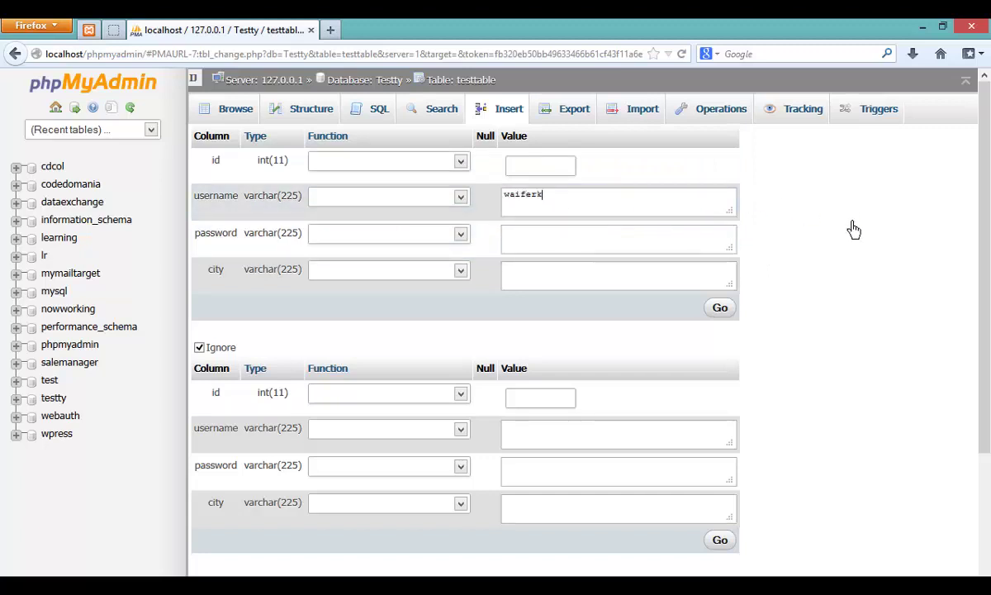
{"action": "type", "text": "waiferkolar"}
{"action": "key", "text": "Tab"}
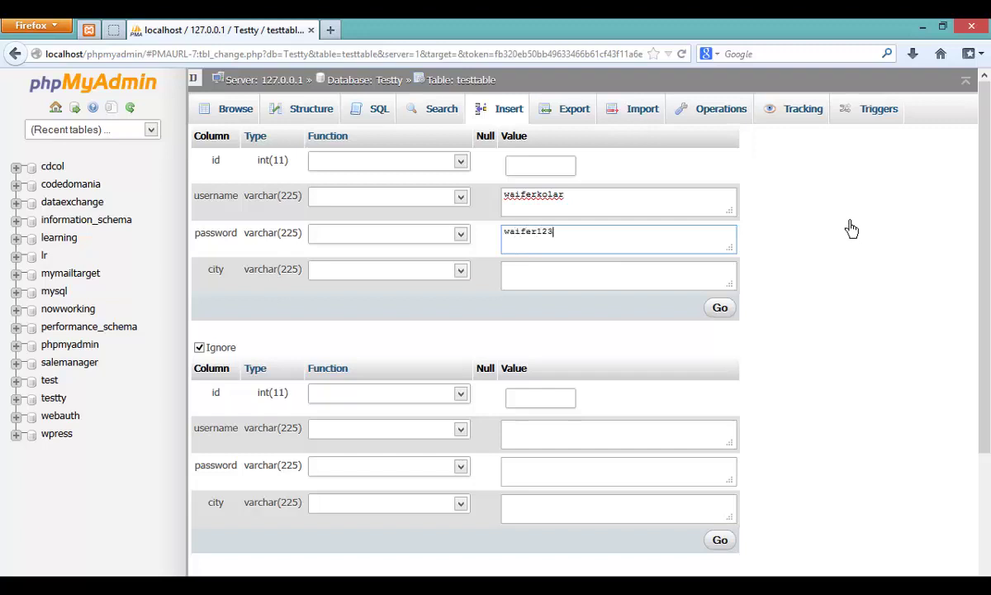
{"action": "left_click", "coordinate": [628, 284]}
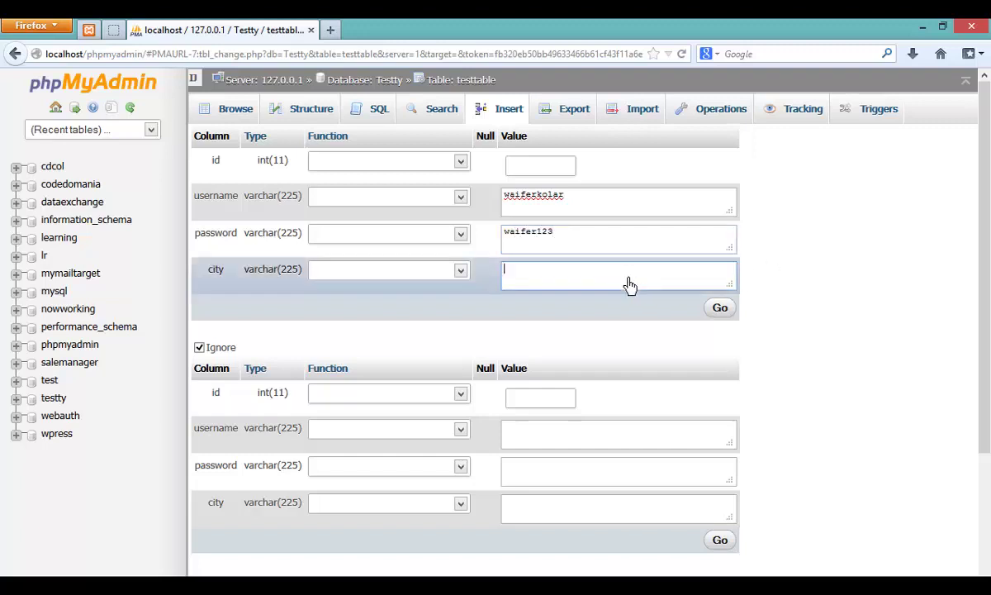
{"action": "left_click_drag", "start_coordinate": [609, 234], "coordinate": [436, 248]}
{"action": "type", "text": "123"}
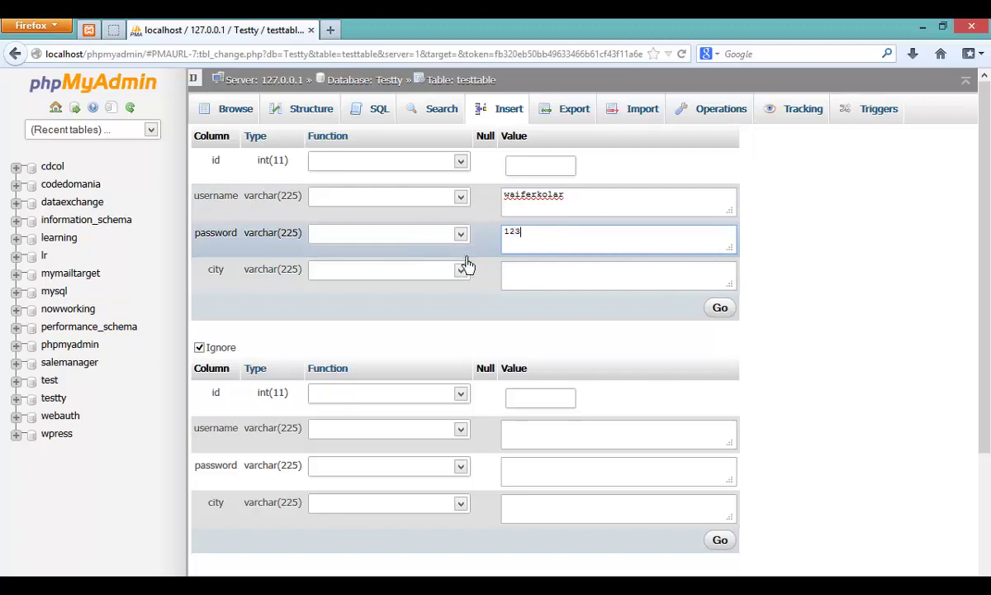
{"action": "left_click", "coordinate": [550, 280]}
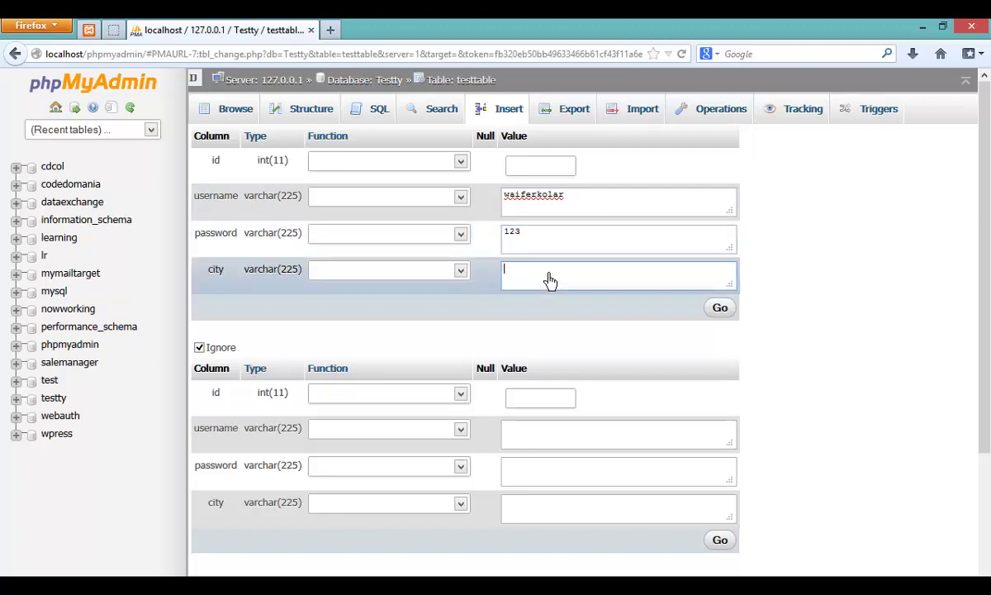
{"action": "type", "text": "Tachileik"}
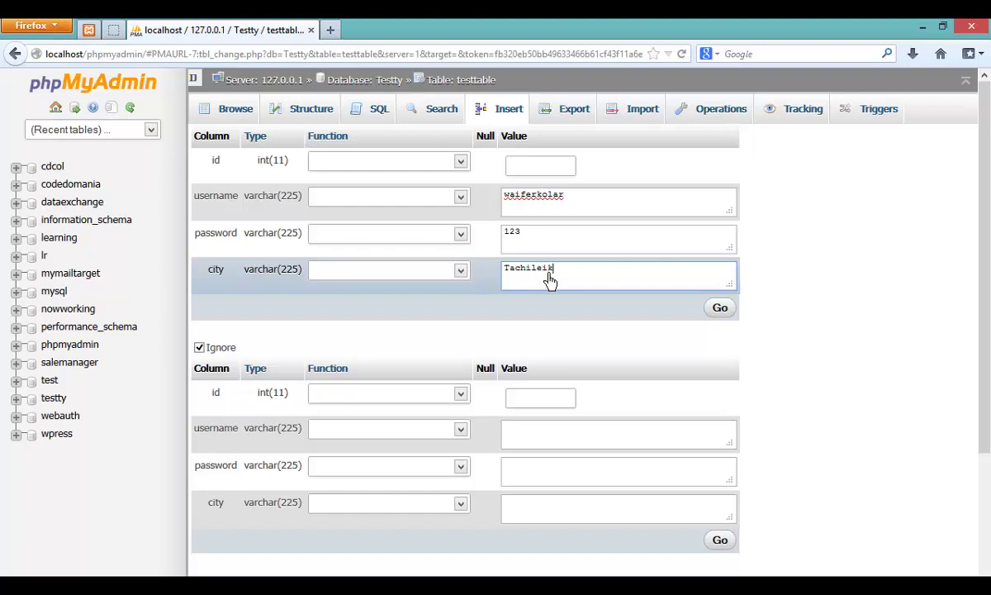
{"action": "left_click", "coordinate": [719, 308]}
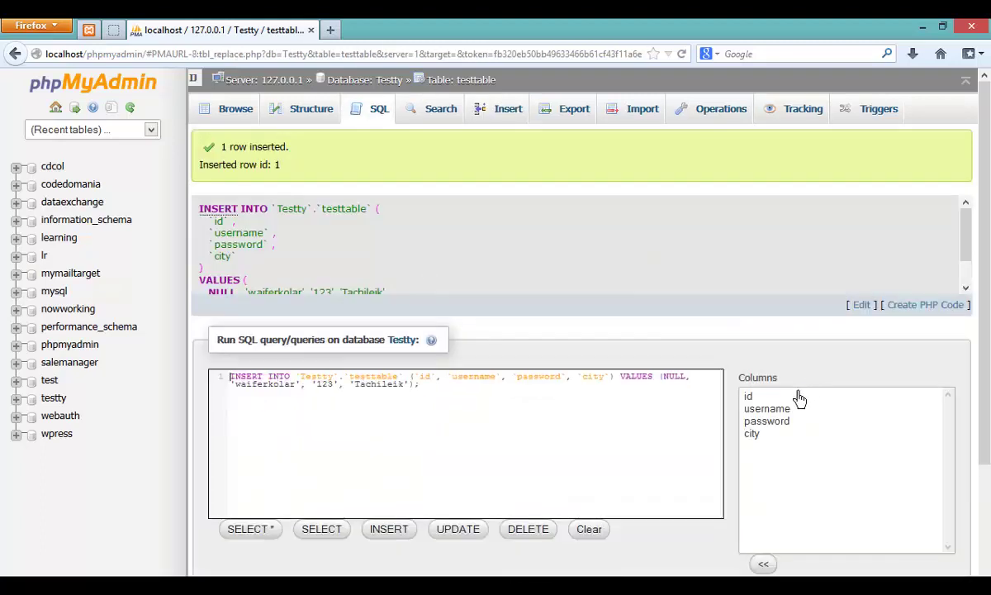
Step: Browse testtable's single row and widen the id and username columns
{"action": "left_click", "coordinate": [235, 118]}
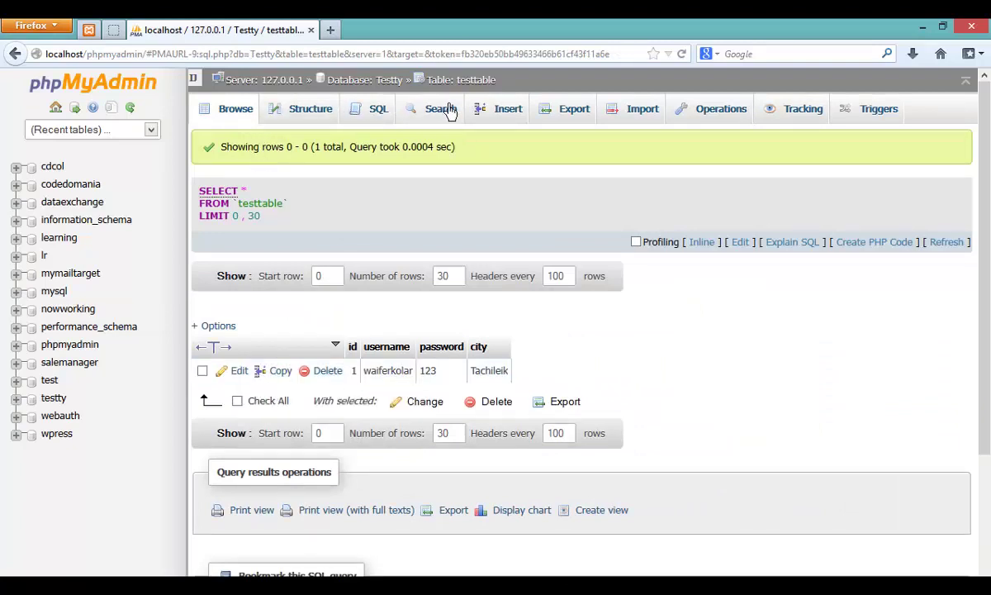
{"action": "left_click", "coordinate": [490, 91]}
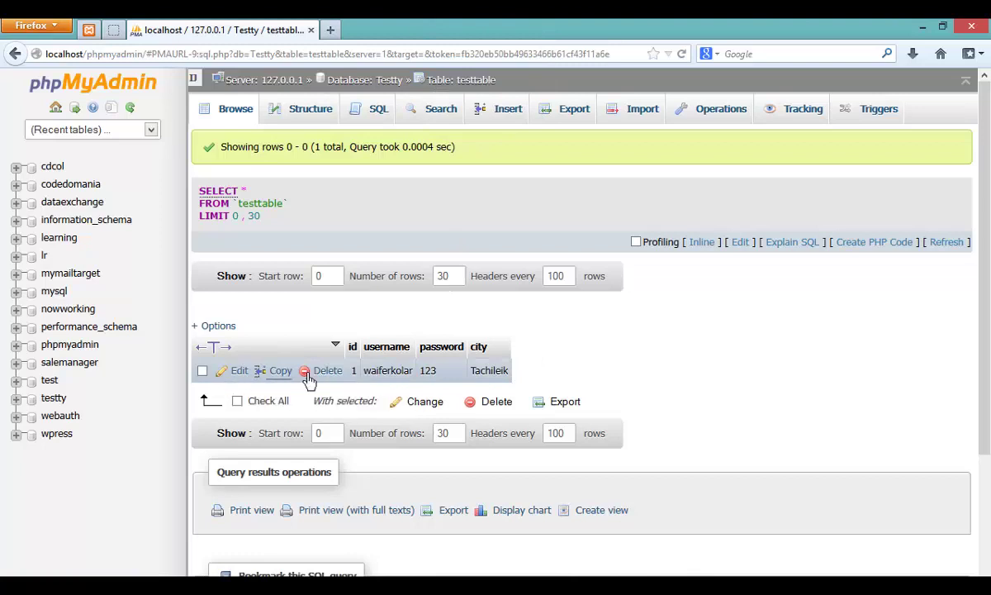
{"action": "left_click", "coordinate": [328, 371]}
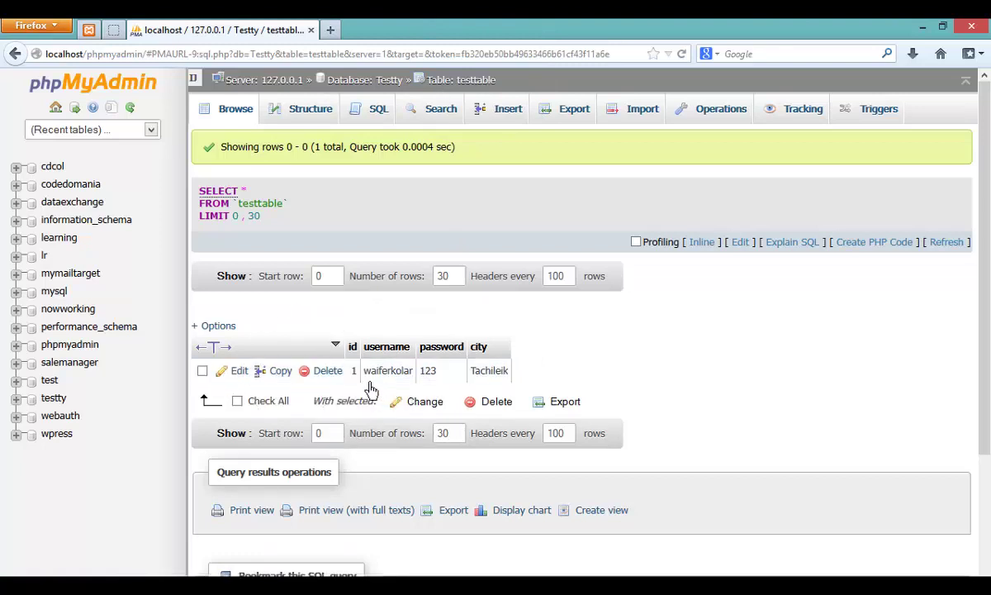
{"action": "left_click", "coordinate": [407, 379]}
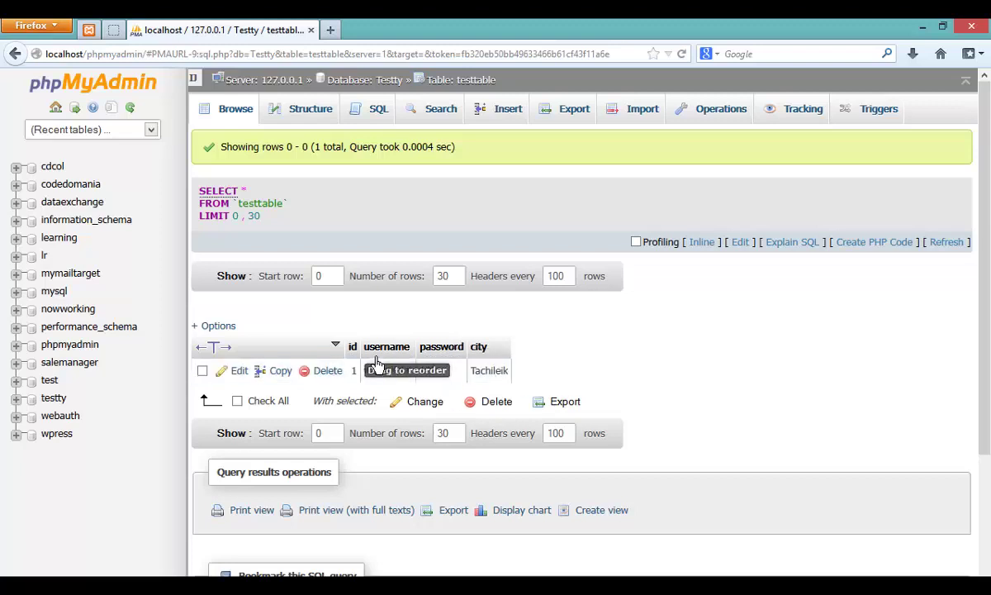
{"action": "left_click_drag", "start_coordinate": [361, 347], "coordinate": [395, 351]}
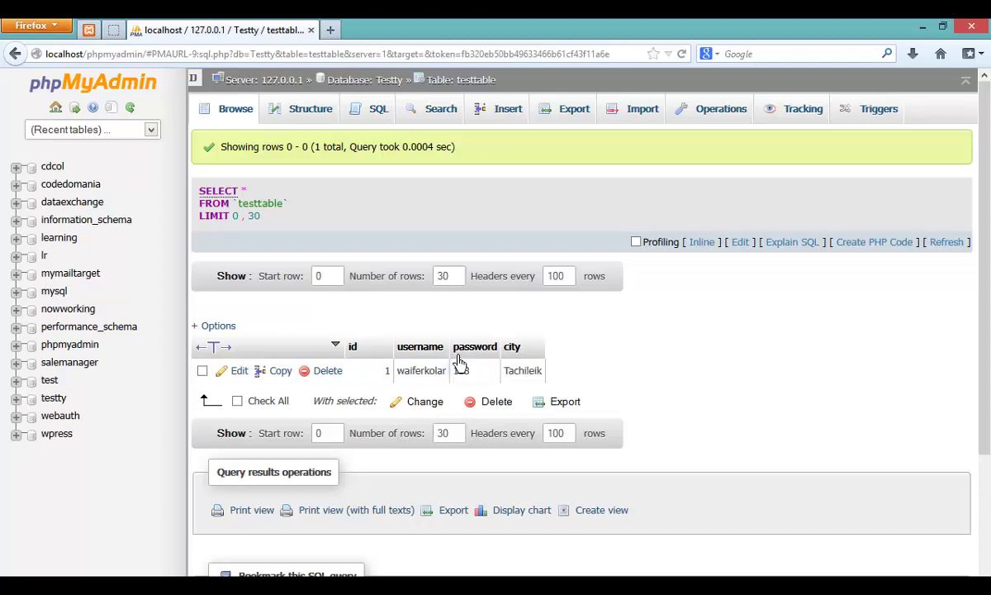
{"action": "left_click_drag", "start_coordinate": [452, 351], "coordinate": [684, 356]}
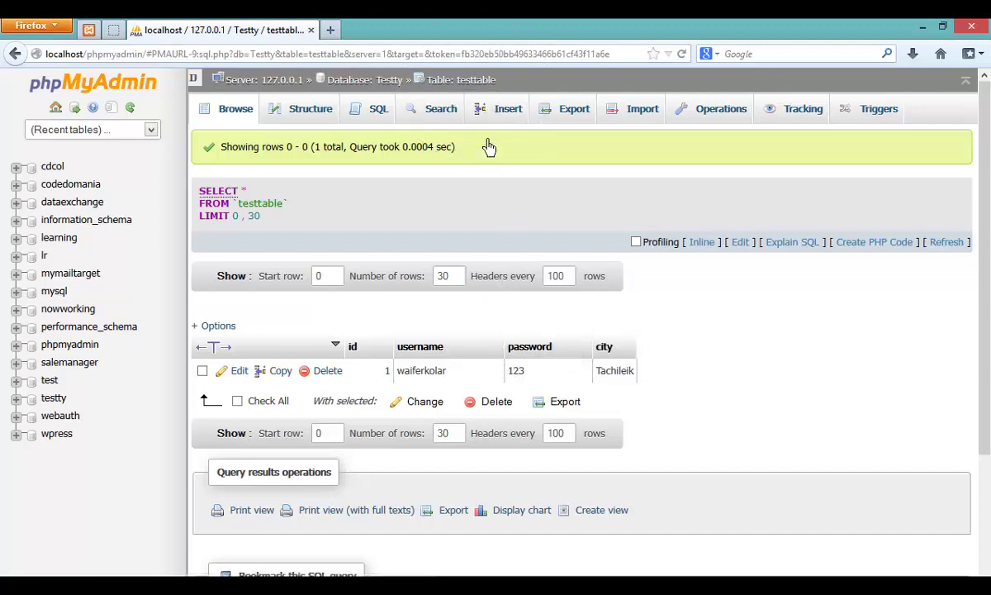
Step: Reopen testtable from the Testty database breadcrumb, then switch to Eclipse
{"action": "left_click", "coordinate": [382, 83]}
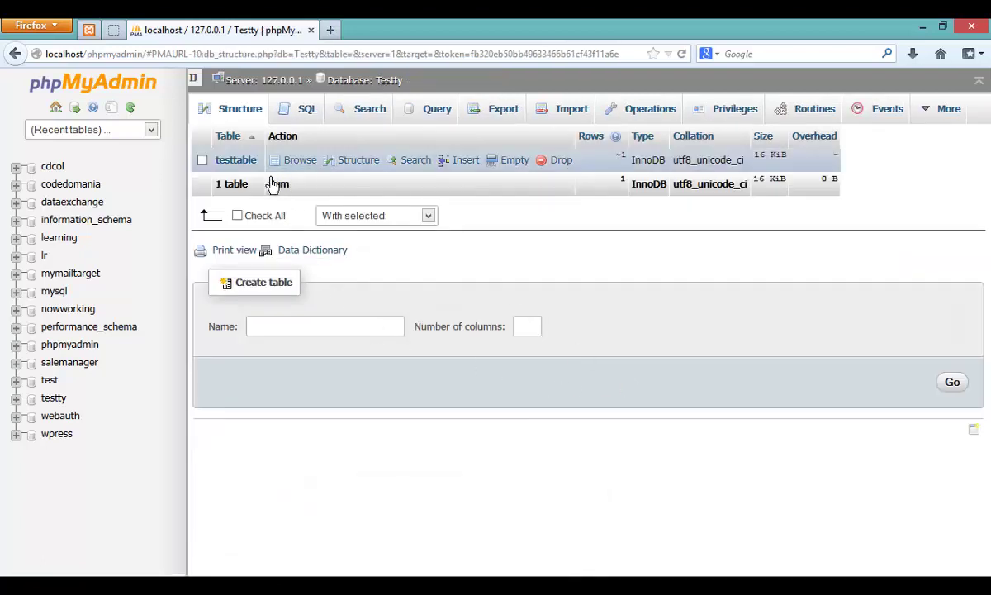
{"action": "left_click", "coordinate": [259, 167]}
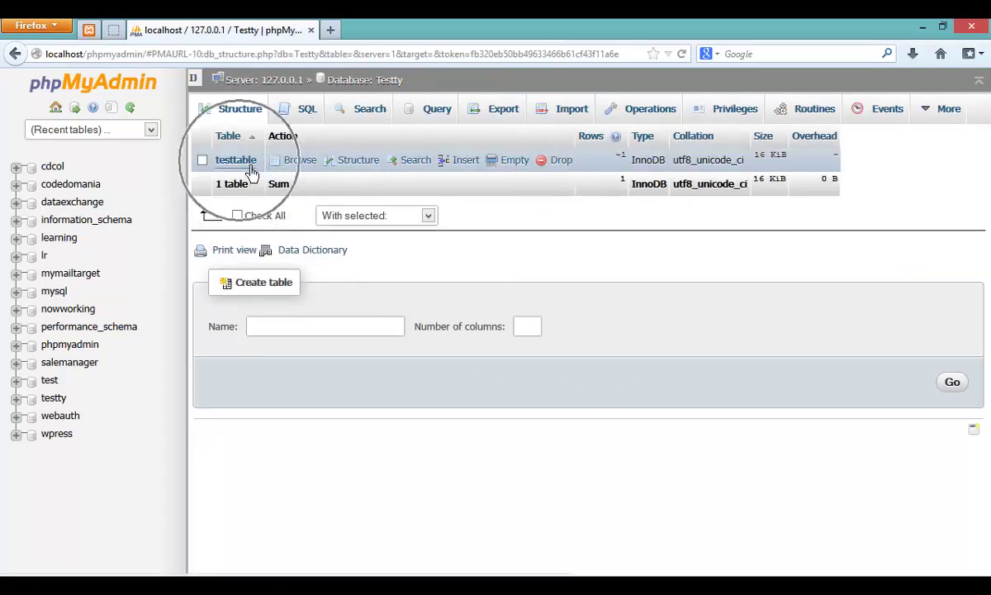
{"action": "left_click", "coordinate": [378, 83]}
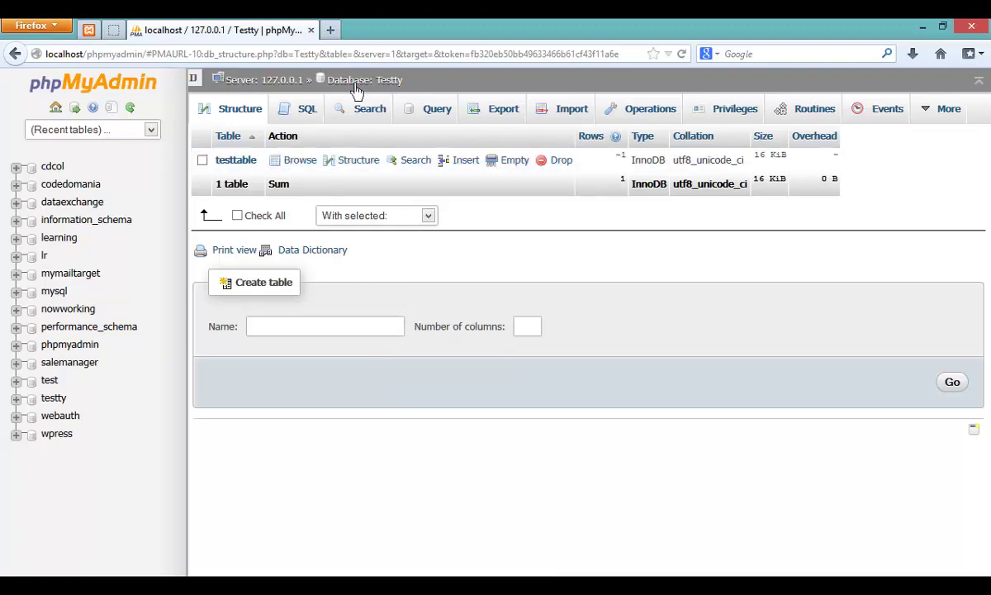
{"action": "left_click", "coordinate": [237, 160]}
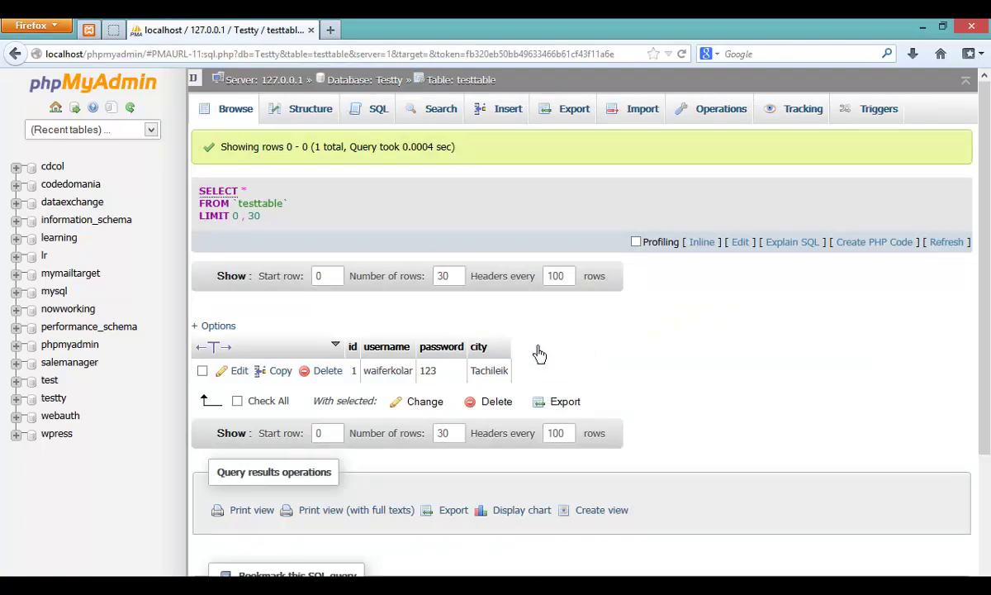
{"action": "key", "text": "alt+Tab"}
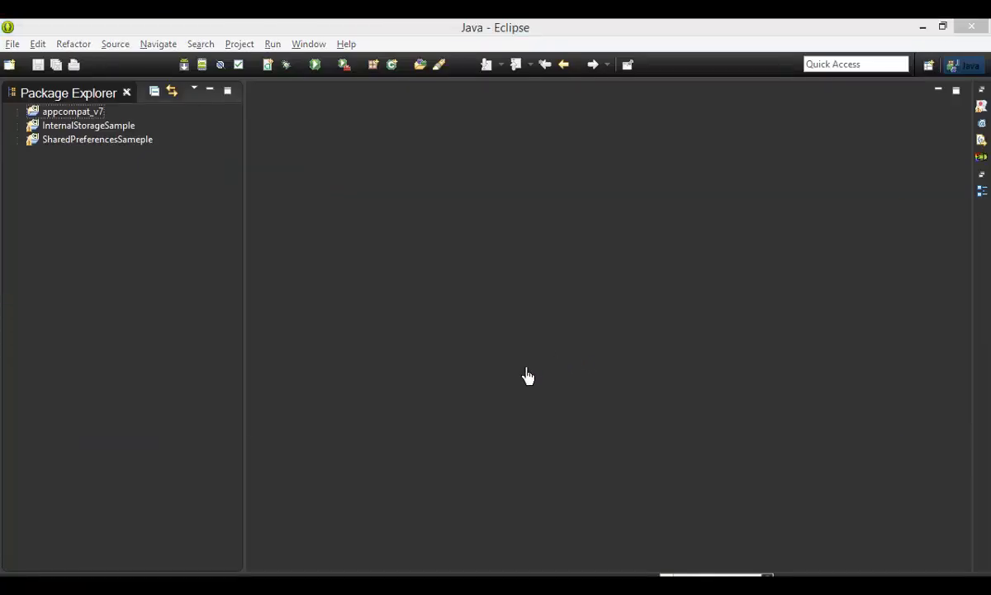
Step: Cycle through the Database Schema slides and Eclipse to bring Notepad++ forward
{"action": "key", "text": "alt+Tab"}
{"action": "key", "text": "alt+Tab"}
{"action": "key", "text": "alt+Tab"}
{"action": "key", "text": "alt+Tab"}
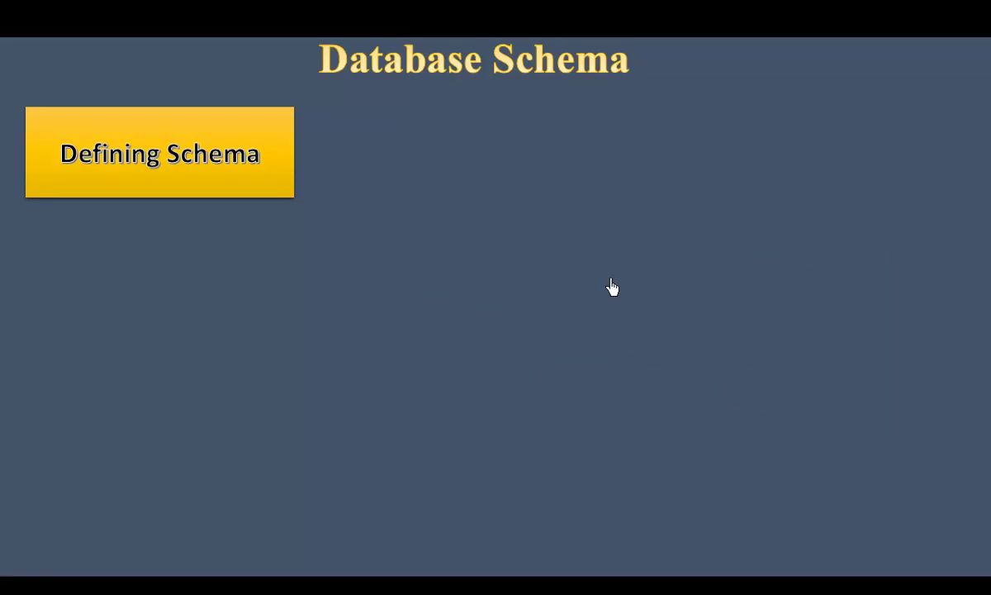
{"action": "key", "text": "alt+Tab"}
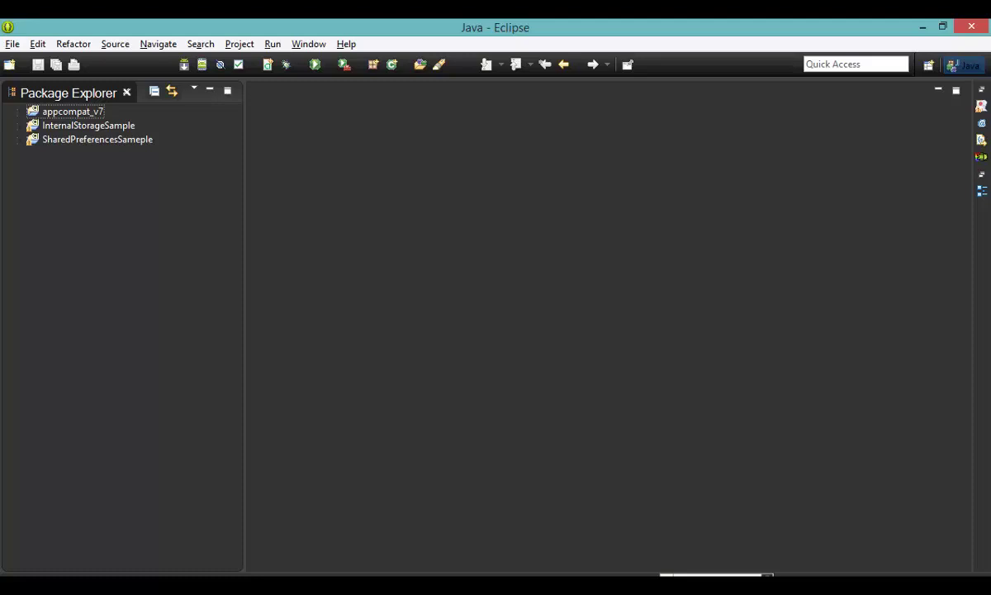
{"action": "key", "text": "alt+Tab"}
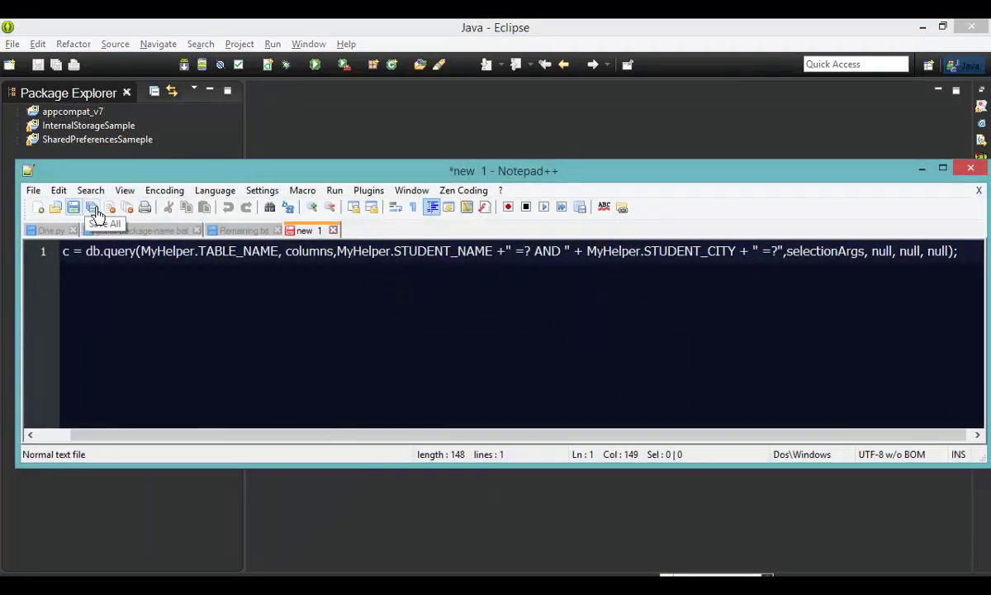
Step: In a new document, type 'Database Name => School' and 'Database Table => class_table'
{"action": "left_click", "coordinate": [41, 210]}
{"action": "left_click_drag", "start_coordinate": [288, 175], "coordinate": [148, 245]}
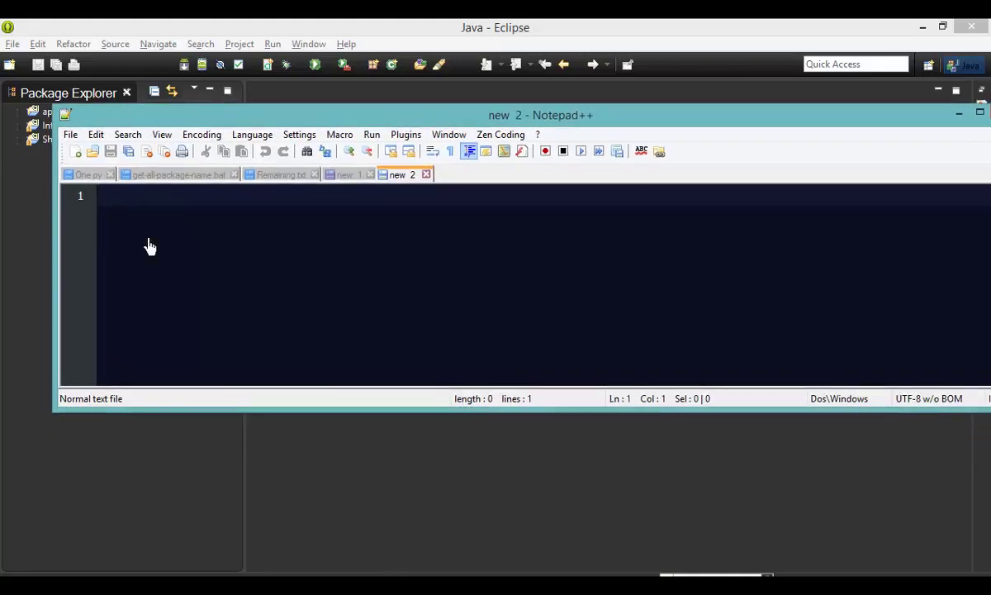
{"action": "left_click_drag", "start_coordinate": [66, 310], "coordinate": [418, 302]}
{"action": "left_click_drag", "start_coordinate": [504, 123], "coordinate": [380, 123]}
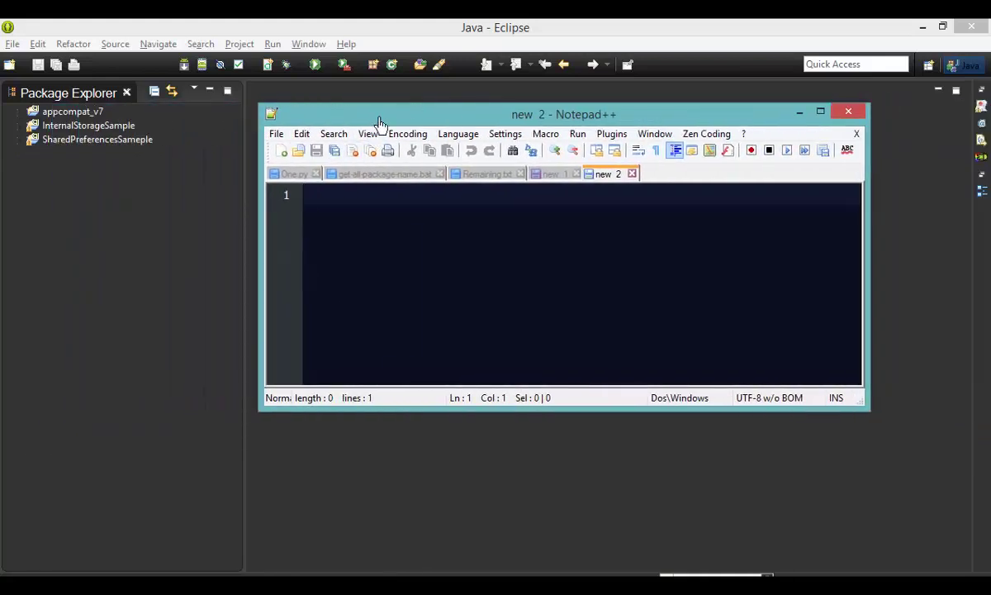
{"action": "key", "text": "Tab"}
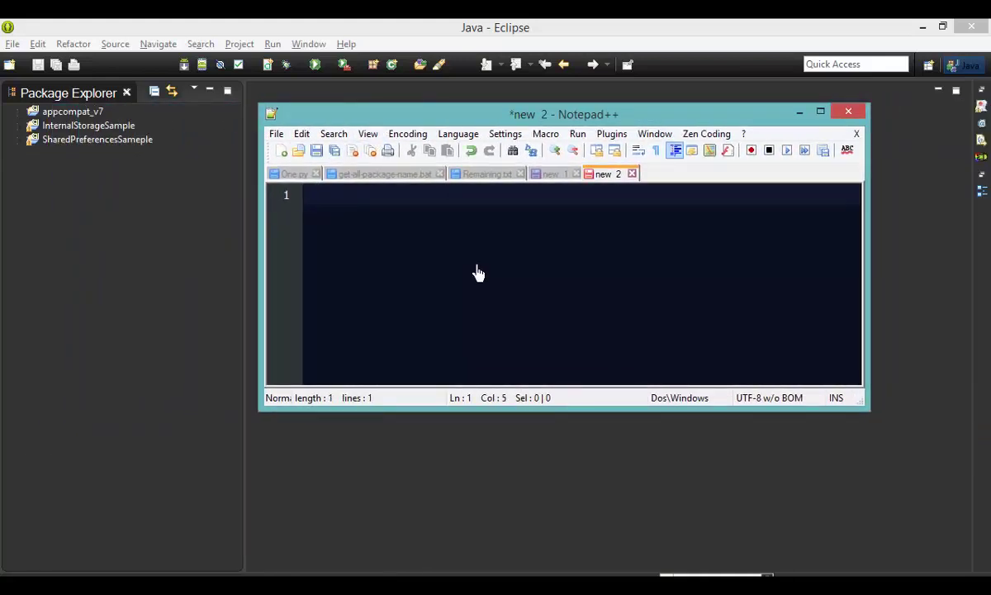
{"action": "scroll", "coordinate": [477, 276], "scroll_direction": "up", "scroll_amount": 3}
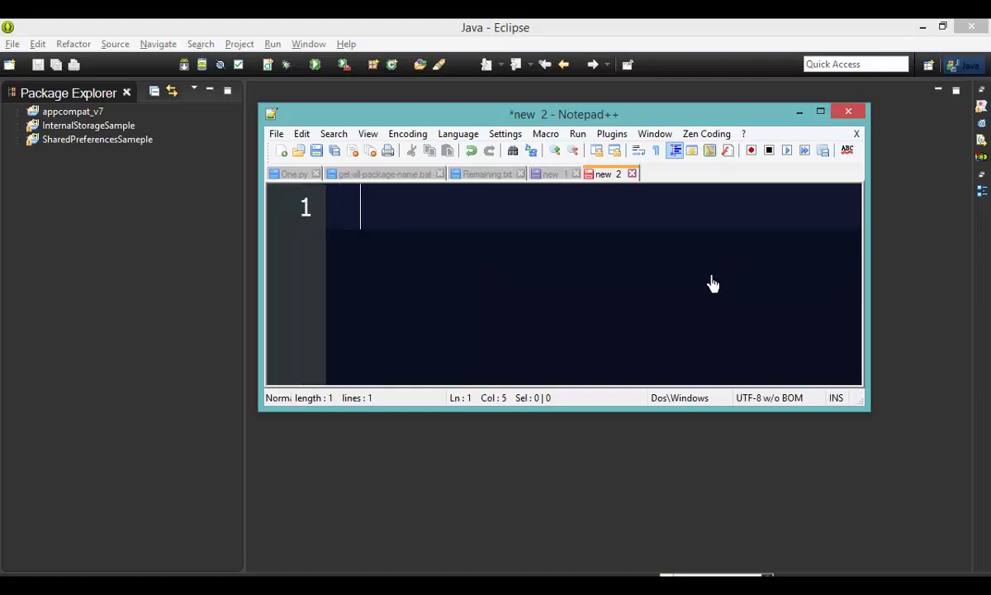
{"action": "type", "text": "Databa"}
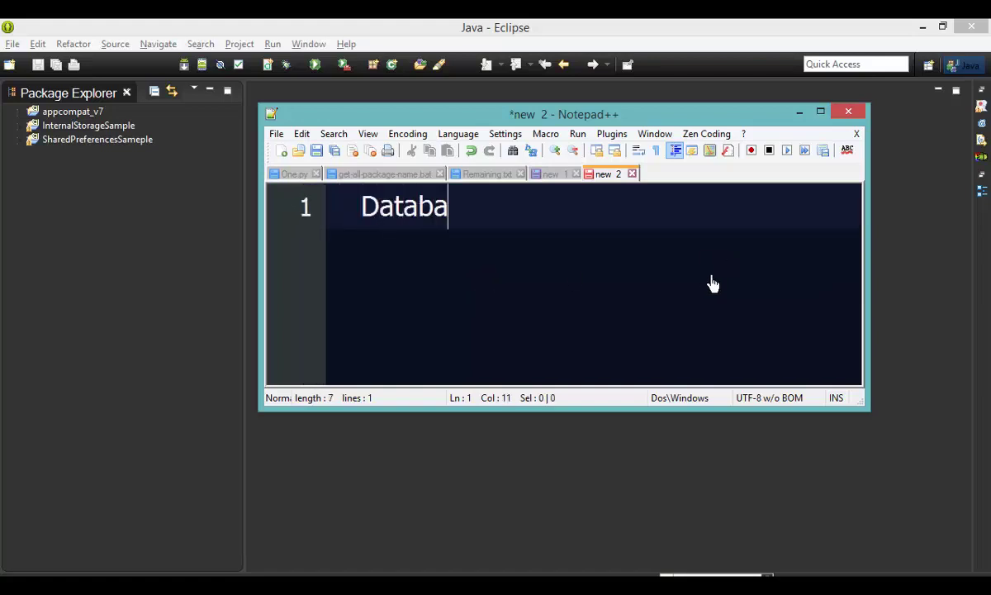
{"action": "type", "text": "se Name"}
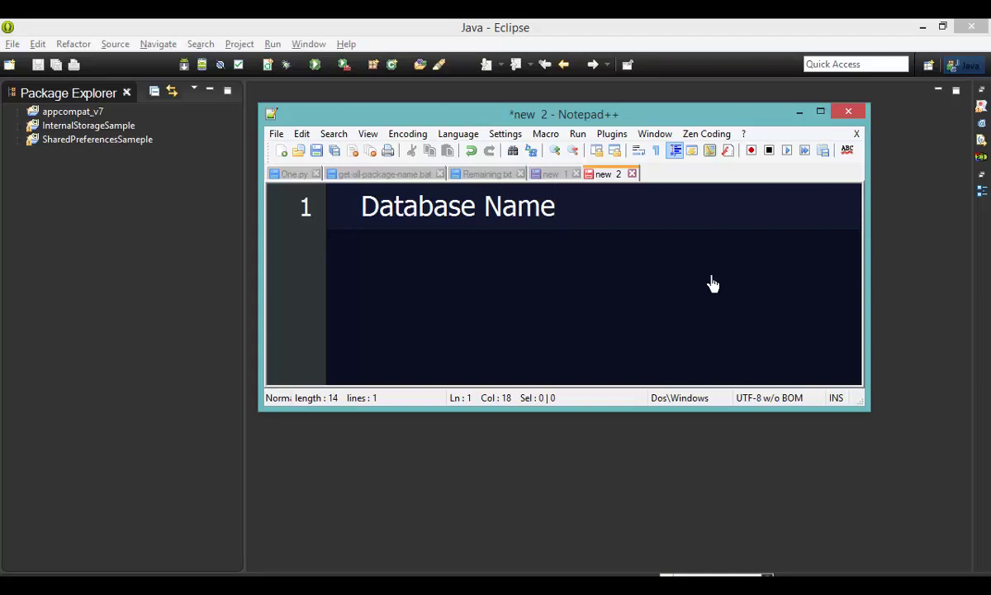
{"action": "type", "text": " => School"}
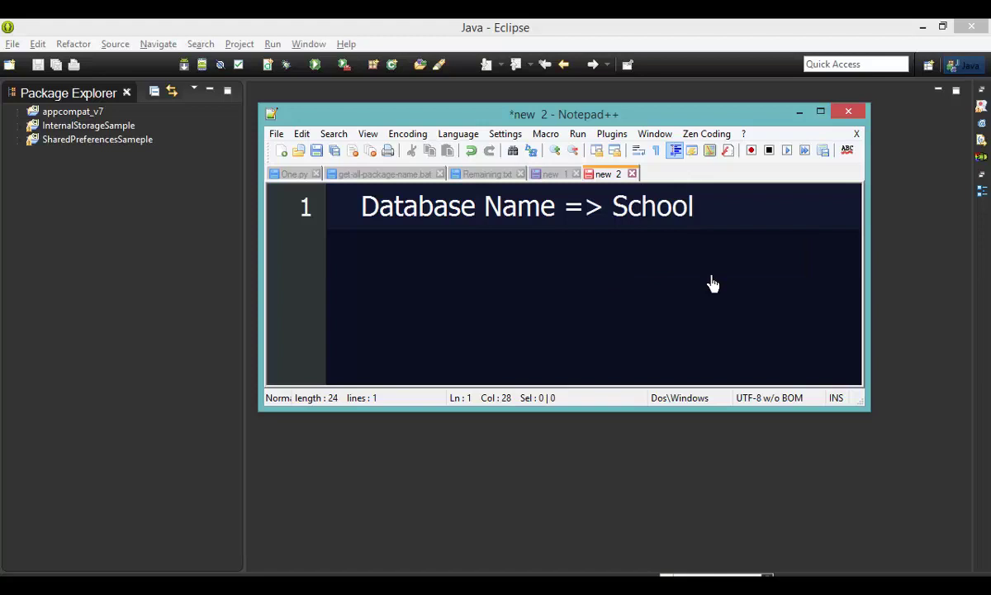
{"action": "key", "text": "Return"}
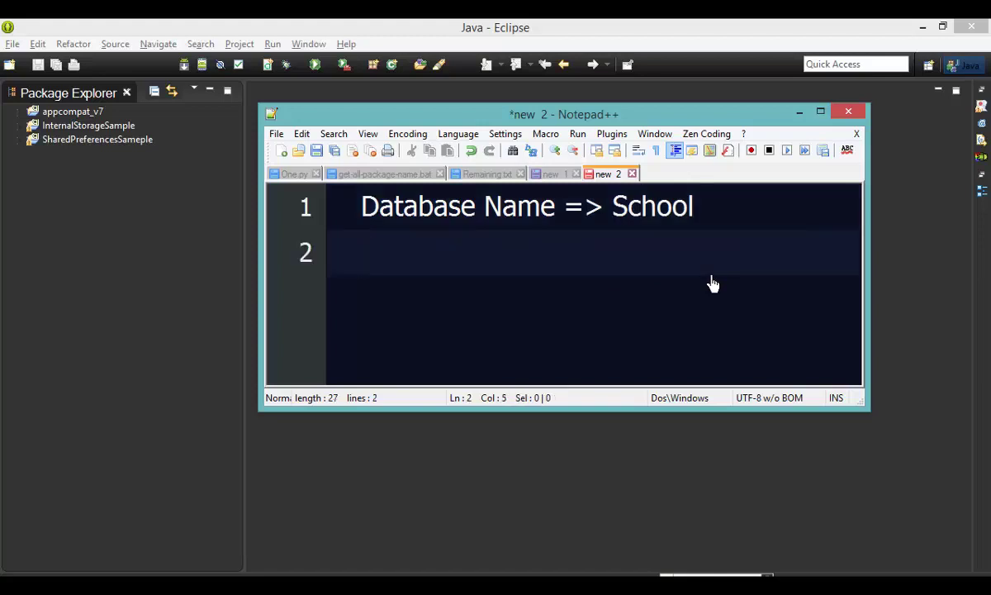
{"action": "type", "text": "Database"}
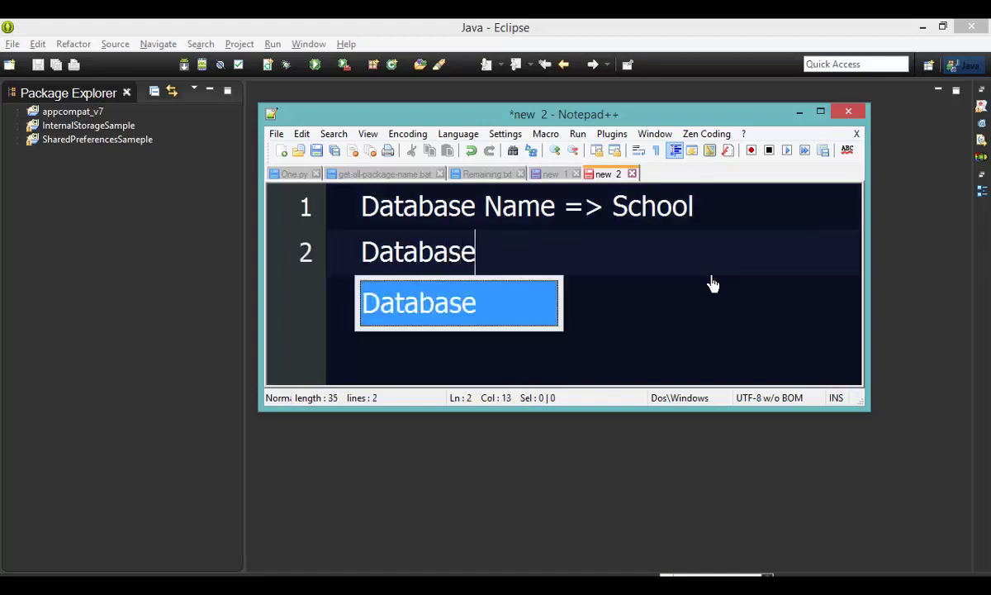
{"action": "type", "text": " Table"}
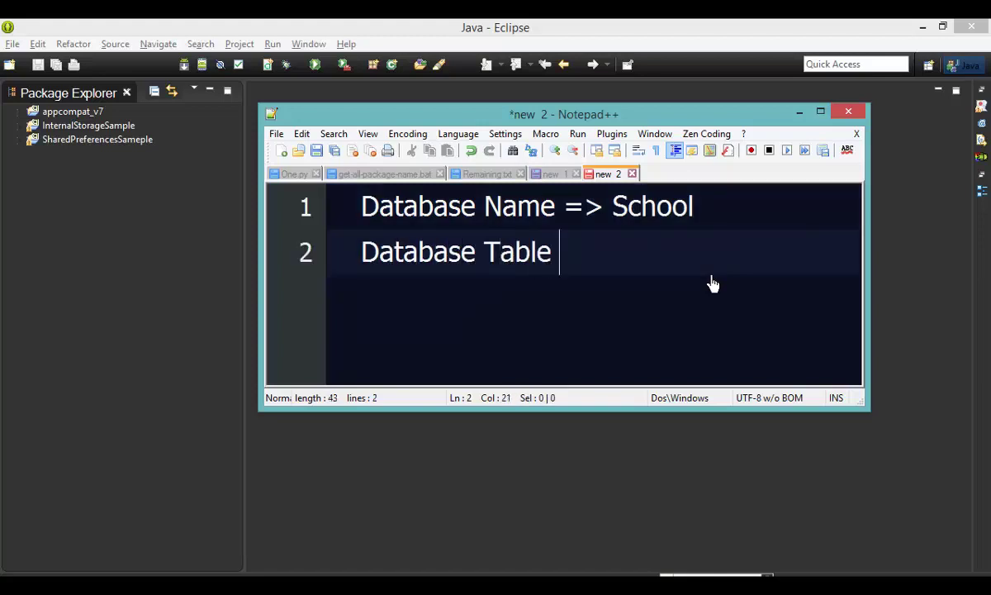
{"action": "type", "text": " => st"}
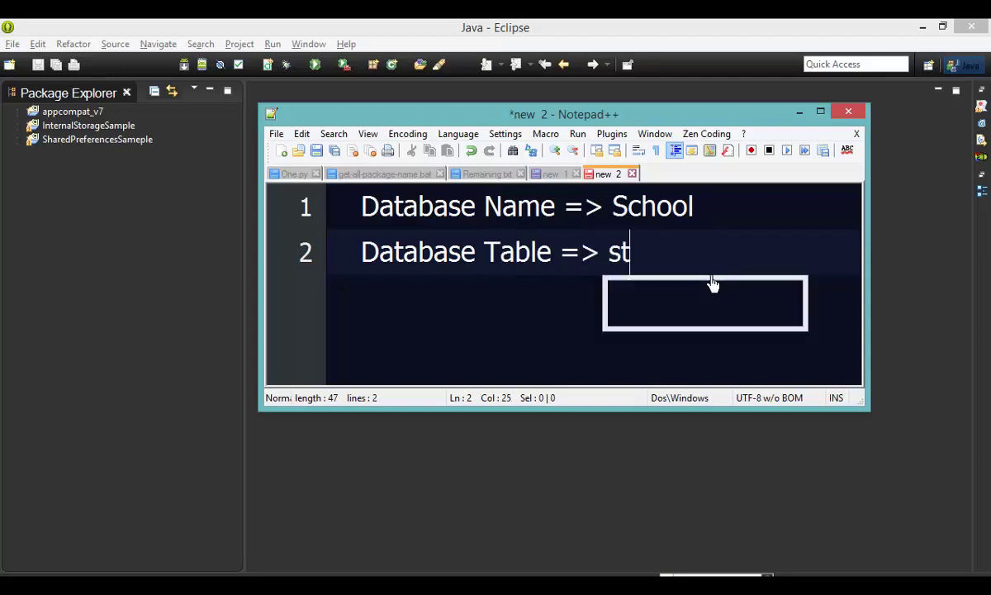
{"action": "key", "text": "BackSpace"}
{"action": "key", "text": "BackSpace"}
{"action": "type", "text": "class"}
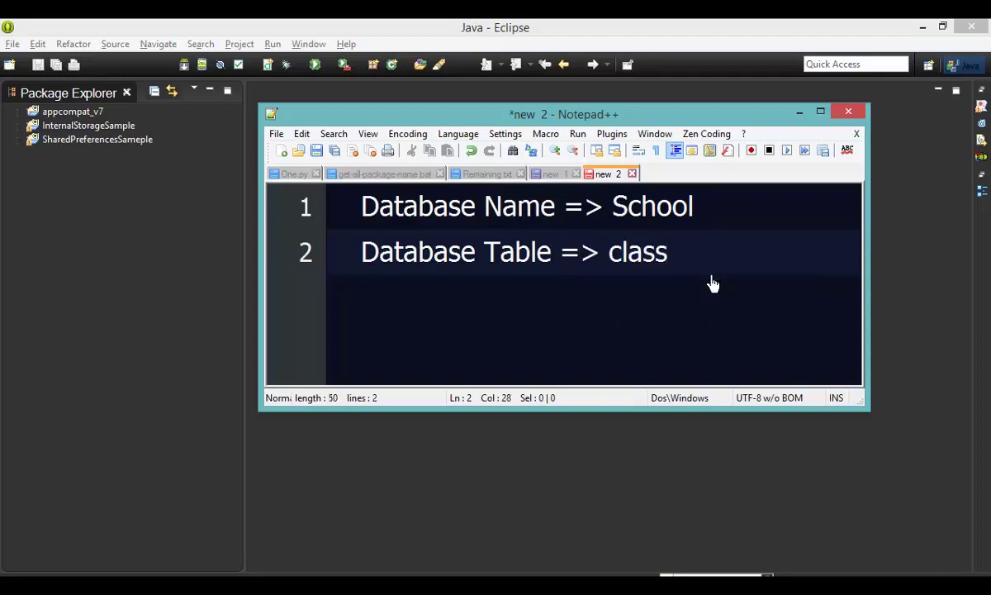
{"action": "type", "text": "_table"}
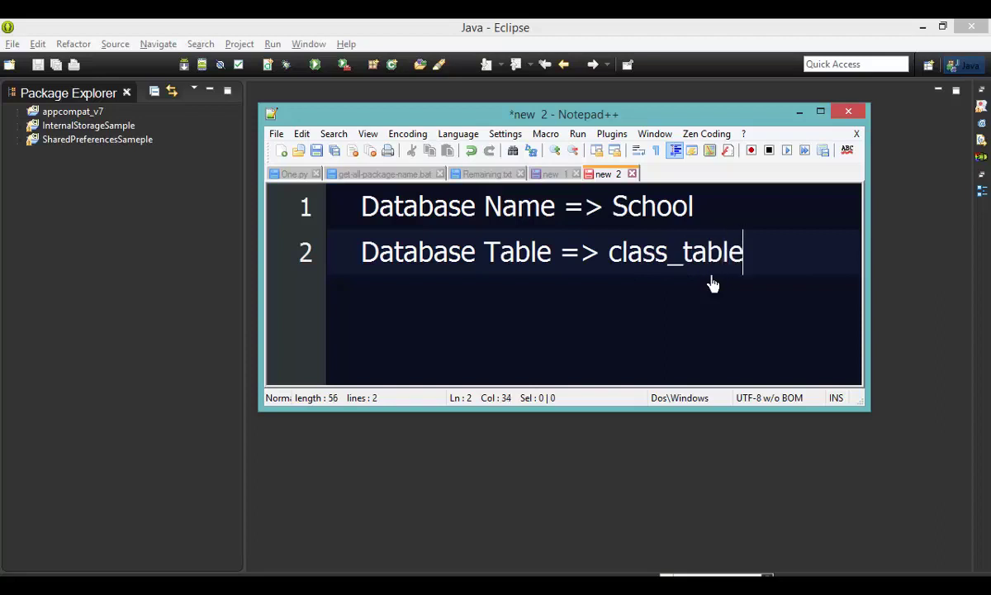
Step: Add a third line mapping Username => username;
{"action": "key", "text": "Return"}
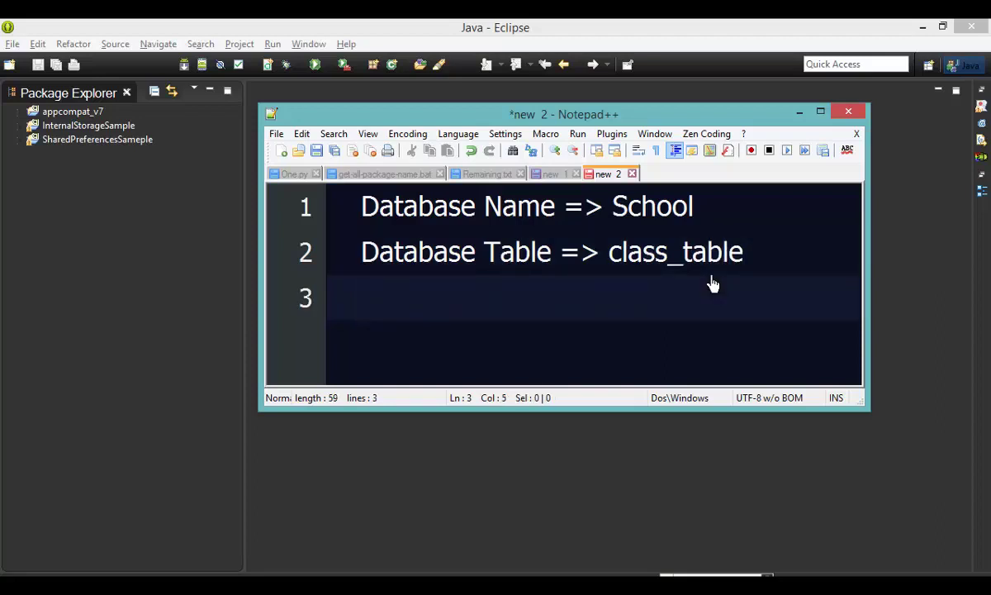
{"action": "type", "text": "usern"}
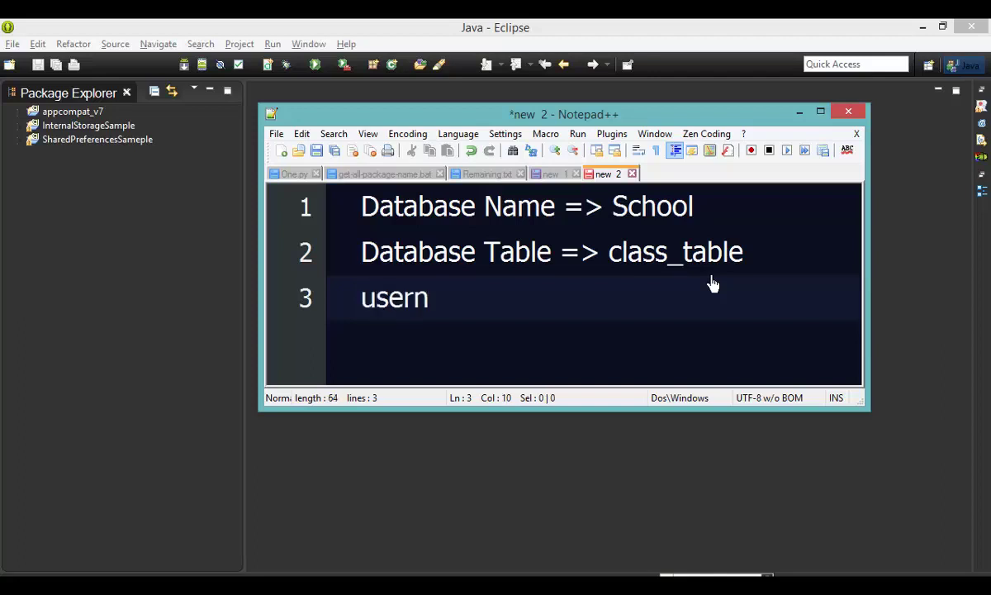
{"action": "key", "text": "BackSpace"}
{"action": "key", "text": "BackSpace"}
{"action": "key", "text": "BackSpace"}
{"action": "key", "text": "BackSpace"}
{"action": "key", "text": "BackSpace"}
{"action": "key", "text": "BackSpace"}
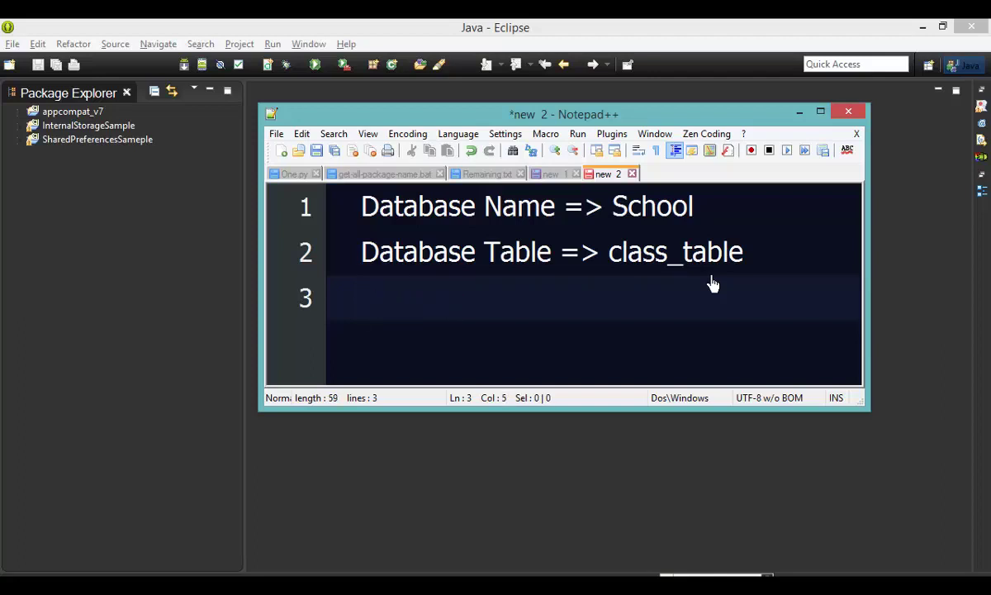
{"action": "type", "text": "Stu"}
{"action": "key", "text": "BackSpace"}
{"action": "key", "text": "BackSpace"}
{"action": "key", "text": "Tab"}
{"action": "key", "text": "BackSpace"}
{"action": "key", "text": "BackSpace"}
{"action": "key", "text": "BackSpace"}
{"action": "type", "text": "Uername"}
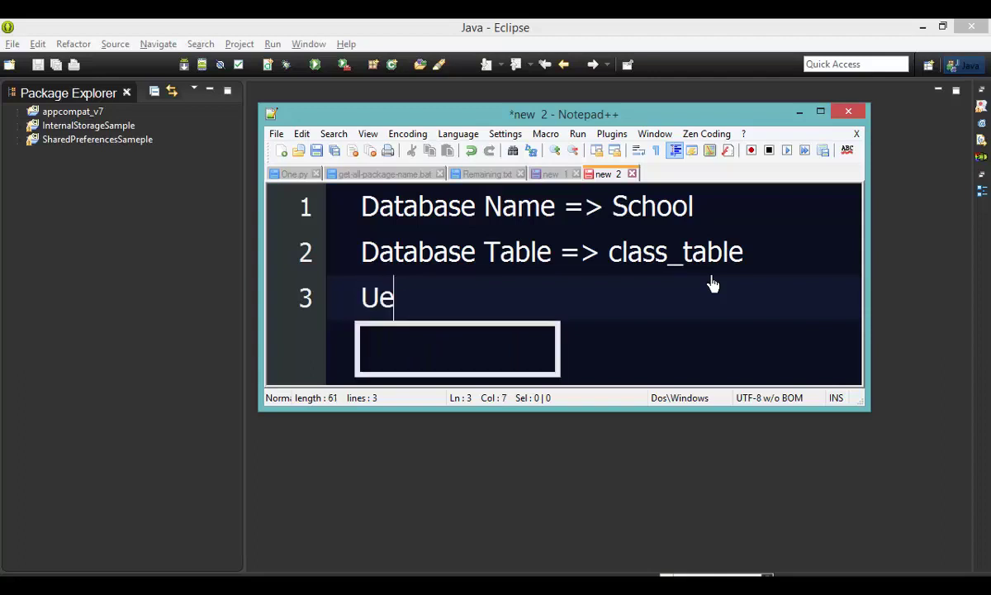
{"action": "key", "text": "BackSpace"}
{"action": "key", "text": "BackSpace"}
{"action": "key", "text": "BackSpace"}
{"action": "key", "text": "BackSpace"}
{"action": "key", "text": "BackSpace"}
{"action": "key", "text": "BackSpace"}
{"action": "type", "text": "ser"}
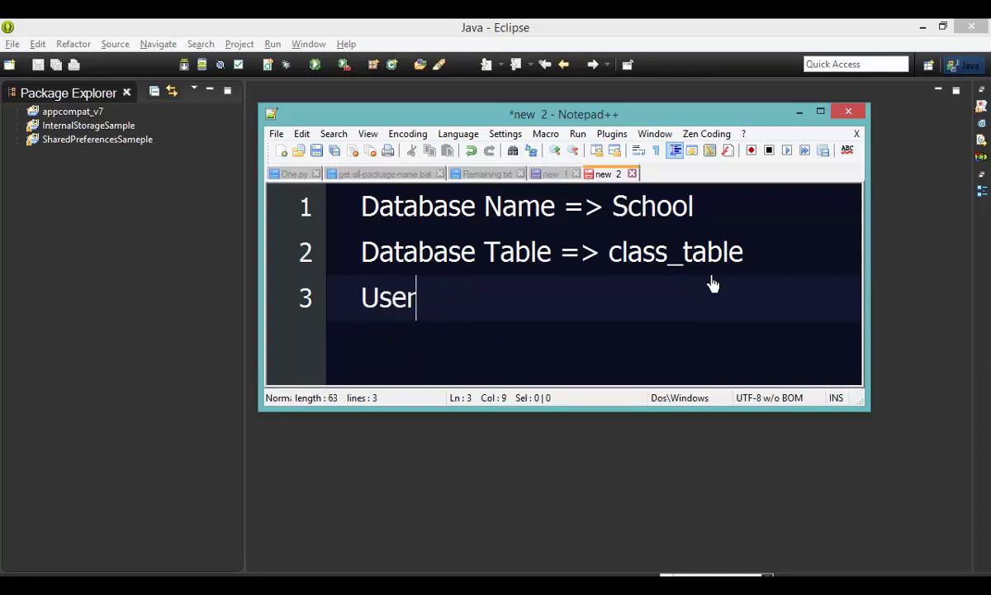
{"action": "type", "text": "name  ="}
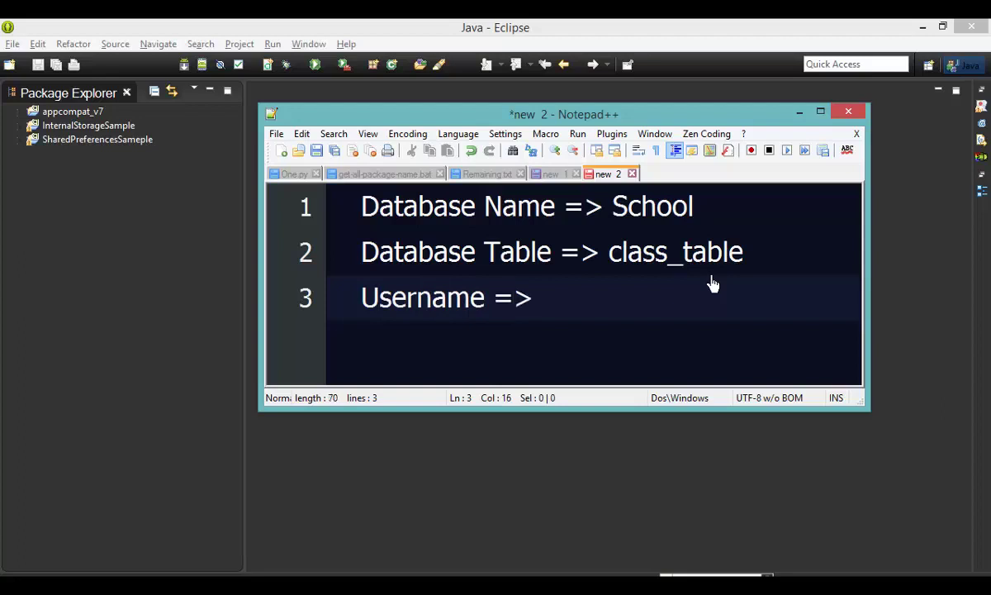
{"action": "type", "text": "> userna;e"}
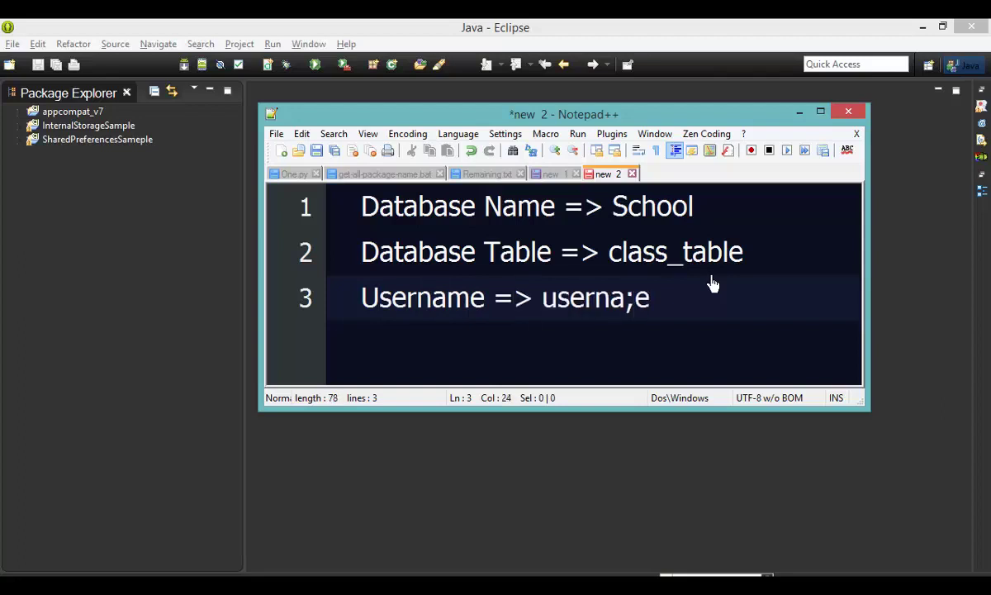
{"action": "key", "text": "BackSpace"}
{"action": "key", "text": "BackSpace"}
{"action": "key", "text": "BackSpace"}
{"action": "type", "text": "ma;"}
{"action": "key", "text": "BackSpace"}
{"action": "key", "text": "BackSpace"}
{"action": "type", "text": "e"}
{"action": "key", "text": "BackSpace"}
{"action": "key", "text": "BackSpace"}
{"action": "key", "text": "BackSpace"}
{"action": "type", "text": "a"}
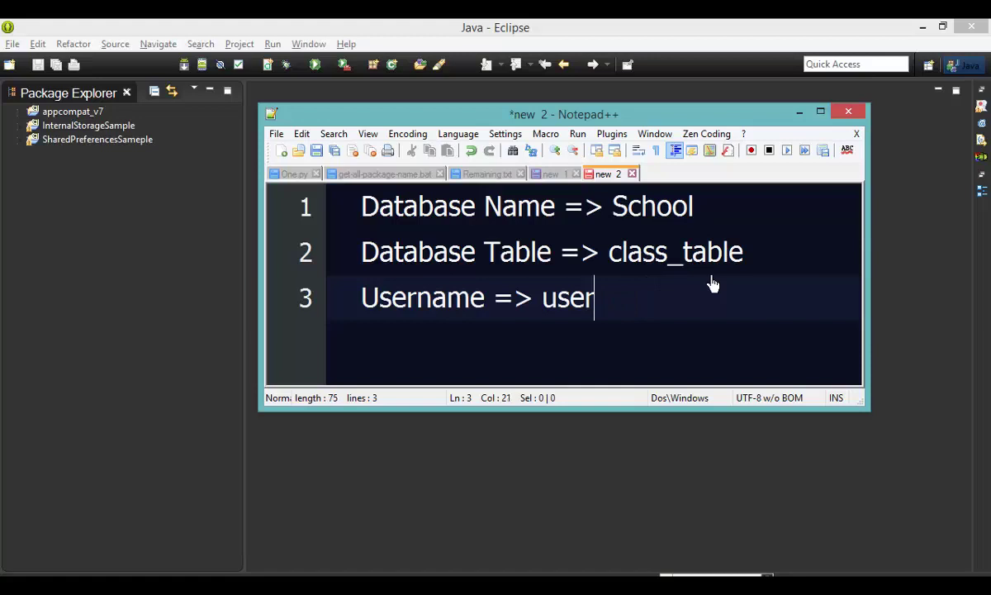
{"action": "type", "text": "name;"}
{"action": "key", "text": "Return"}
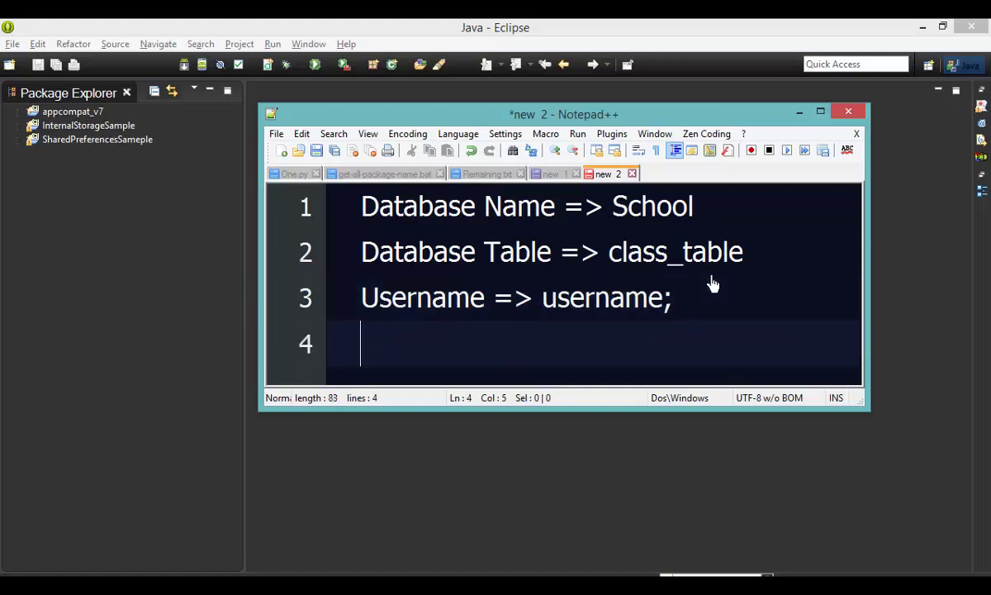
Step: Make the window taller and add 'Password => password;' and 'city = > city' lines
{"action": "scroll", "coordinate": [712, 284], "scroll_direction": "down", "scroll_amount": 2}
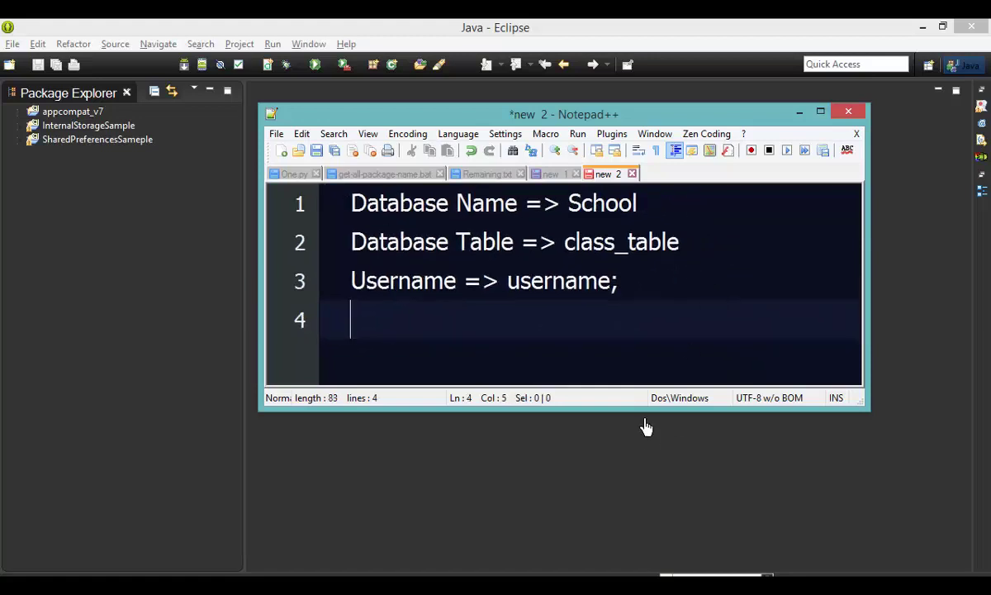
{"action": "left_click_drag", "start_coordinate": [646, 410], "coordinate": [647, 568]}
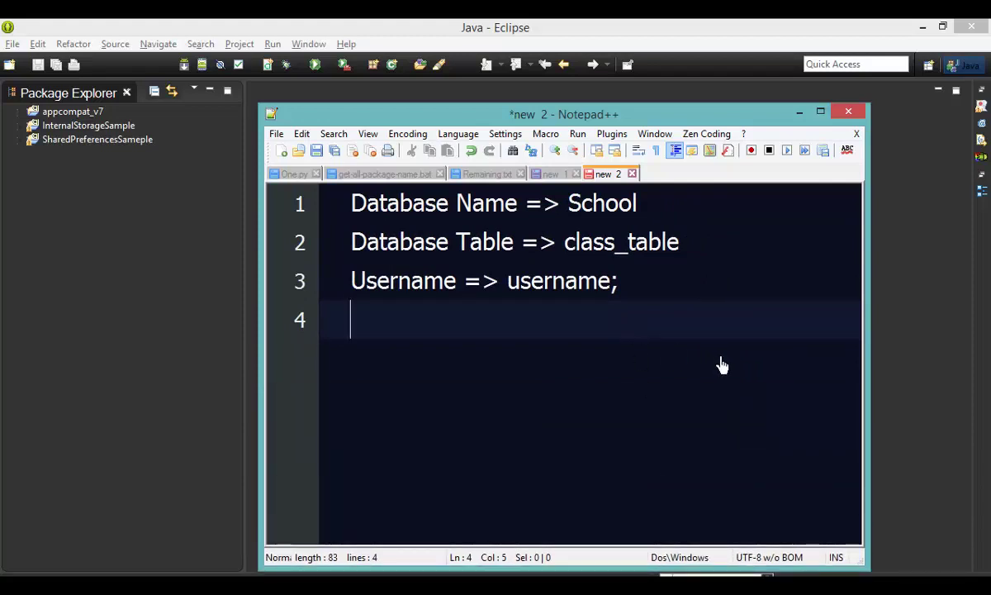
{"action": "type", "text": "Password ="}
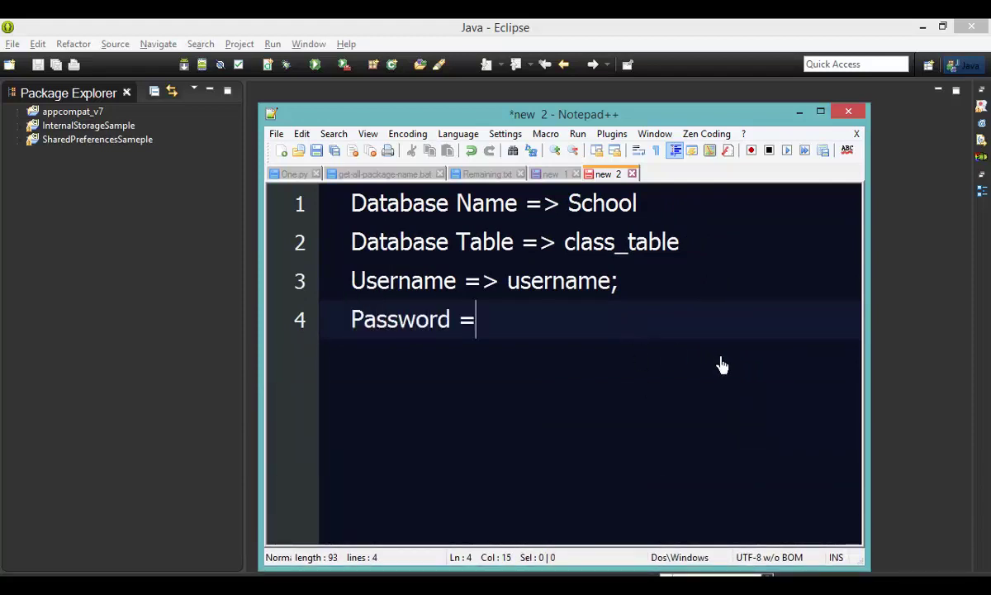
{"action": "type", "text": "> password;"}
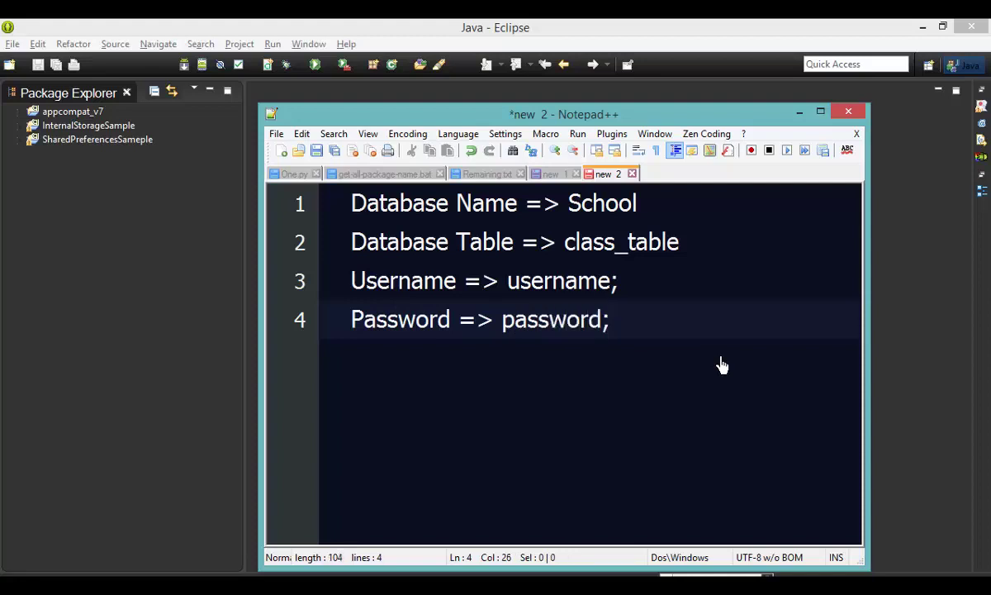
{"action": "key", "text": "Return"}
{"action": "key", "text": "Tab"}
{"action": "type", "text": "cit"}
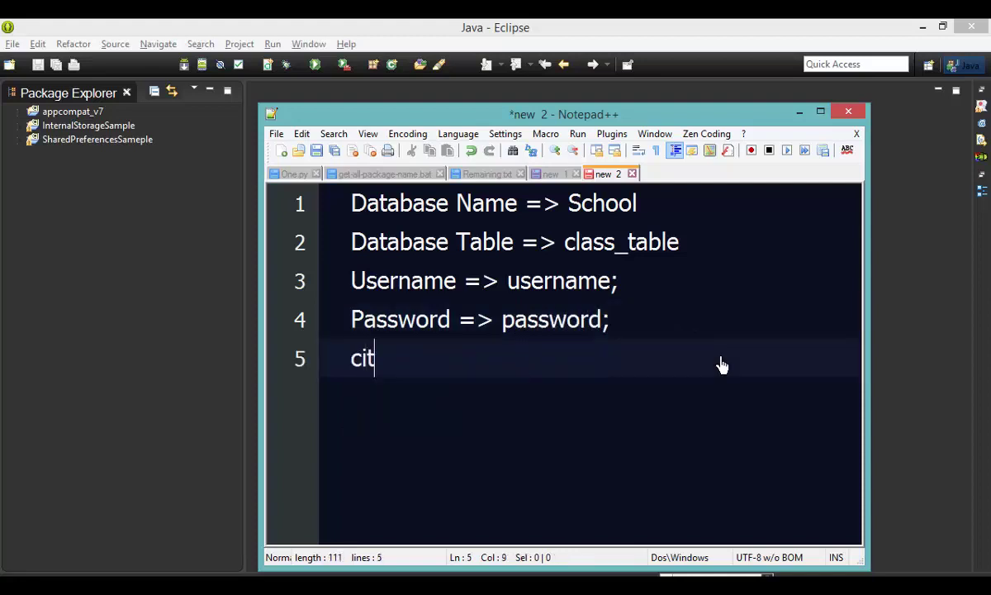
{"action": "type", "text": "y = > city"}
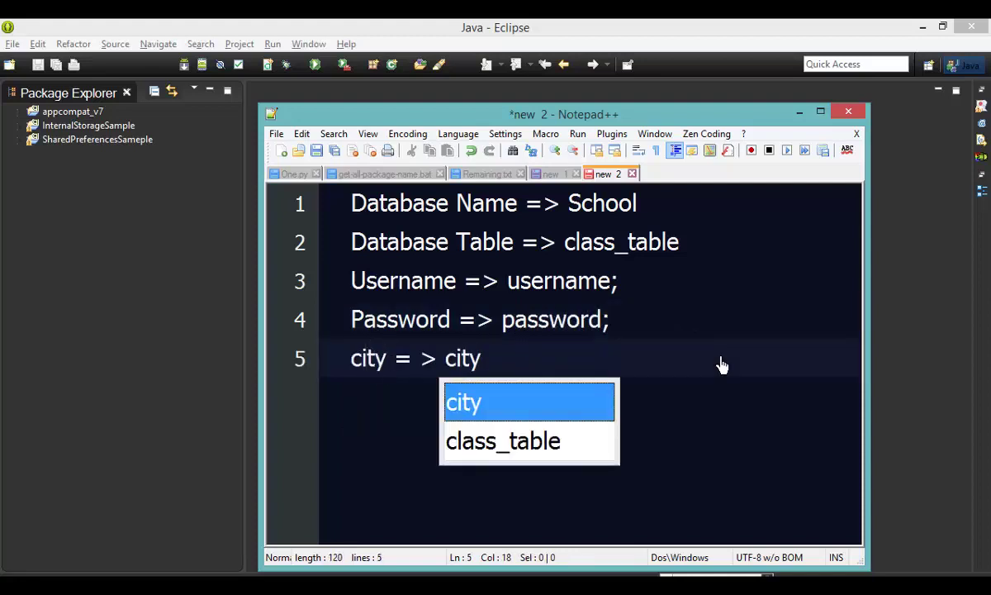
Step: Insert an 'id = id' line directly below the Database Table line
{"action": "left_click", "coordinate": [713, 254]}
{"action": "key", "text": "Return"}
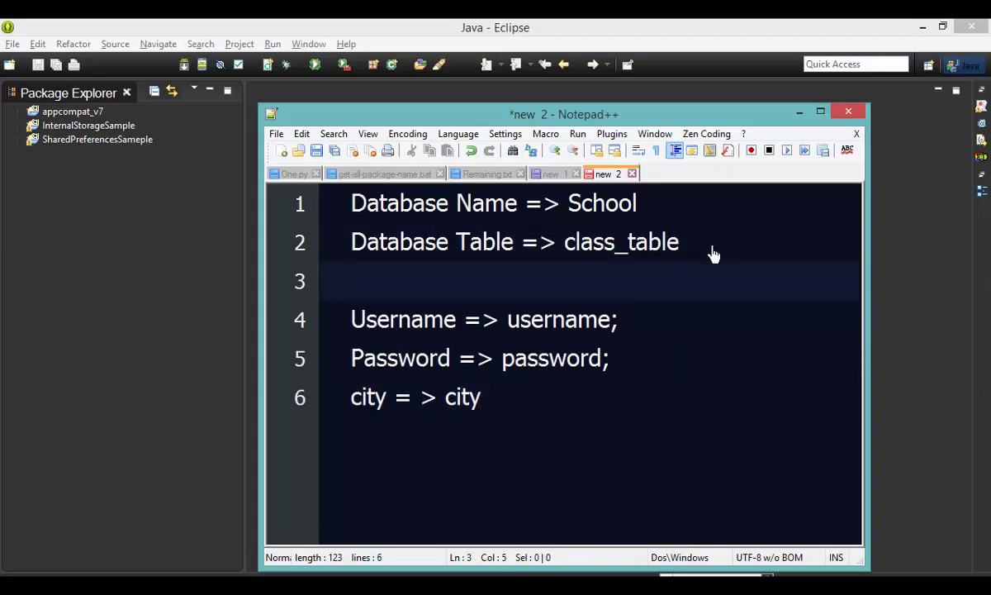
{"action": "type", "text": "id = id"}
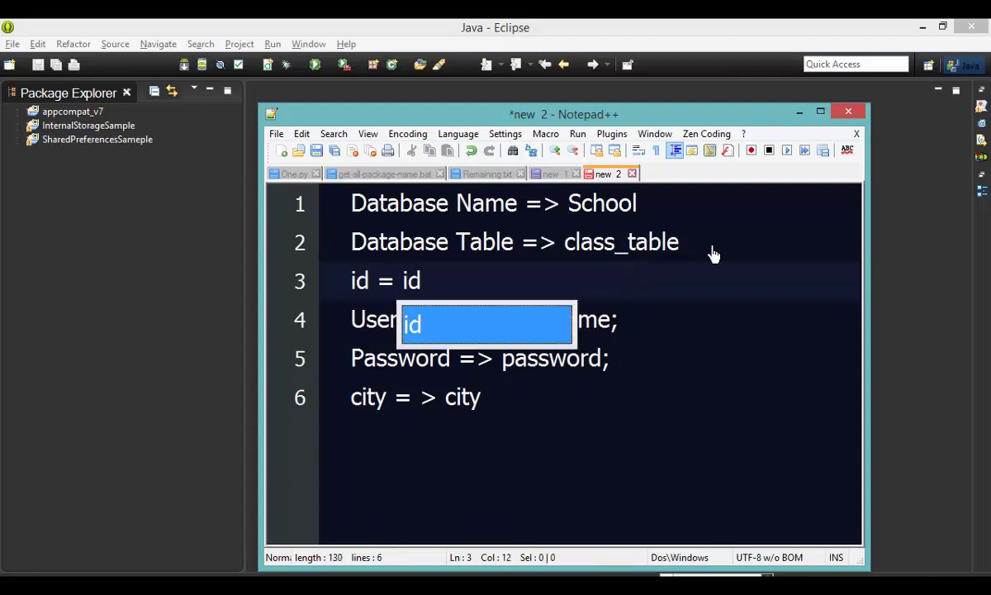
{"action": "left_click", "coordinate": [401, 287]}
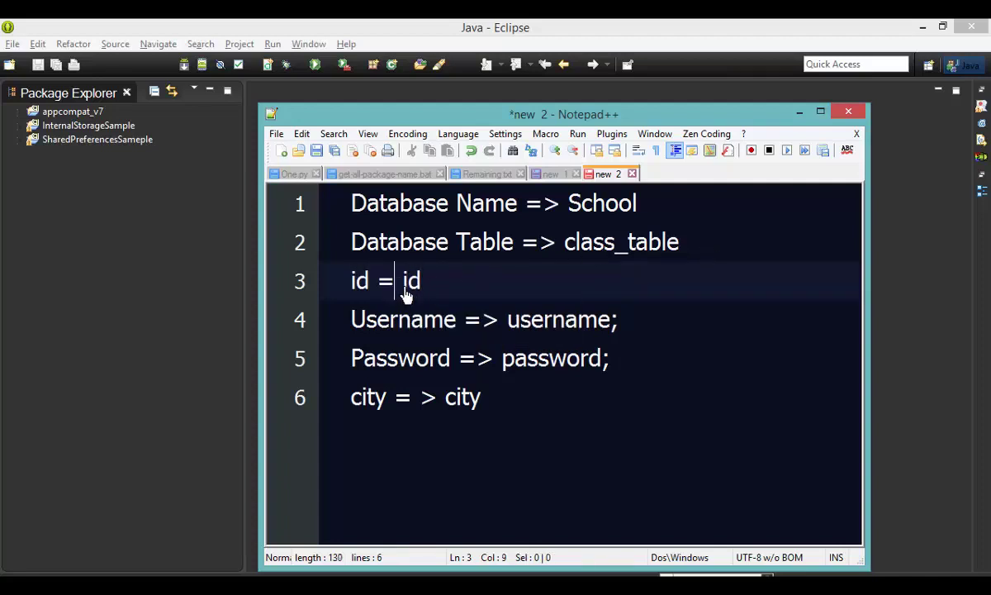
Step: Review the Database Name, Database Table and field lines in the Notepad++ notes, then return to Firefox
{"action": "type", "text": ">"}
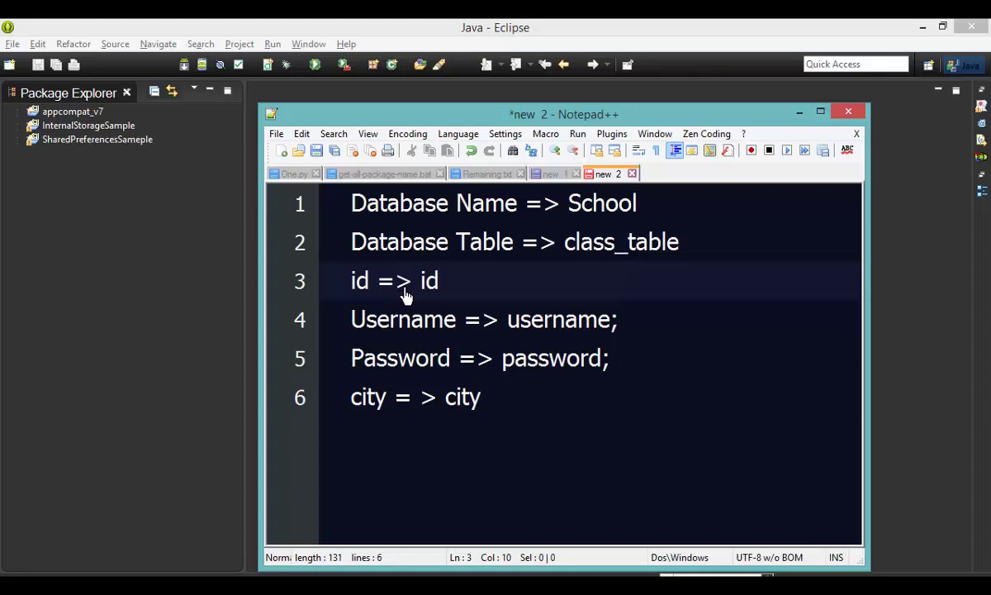
{"action": "left_click_drag", "start_coordinate": [542, 437], "coordinate": [322, 289]}
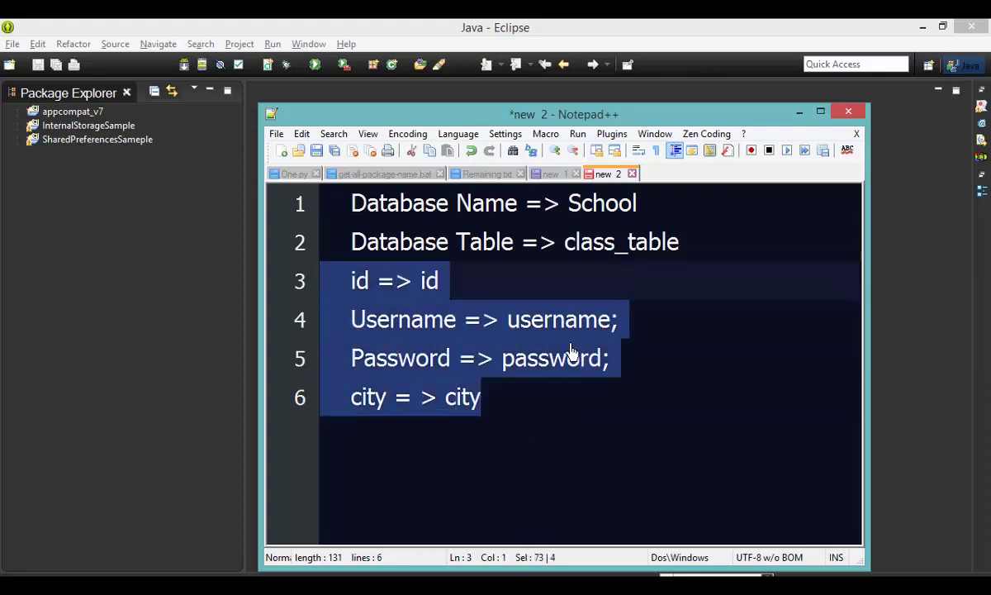
{"action": "left_click", "coordinate": [668, 266]}
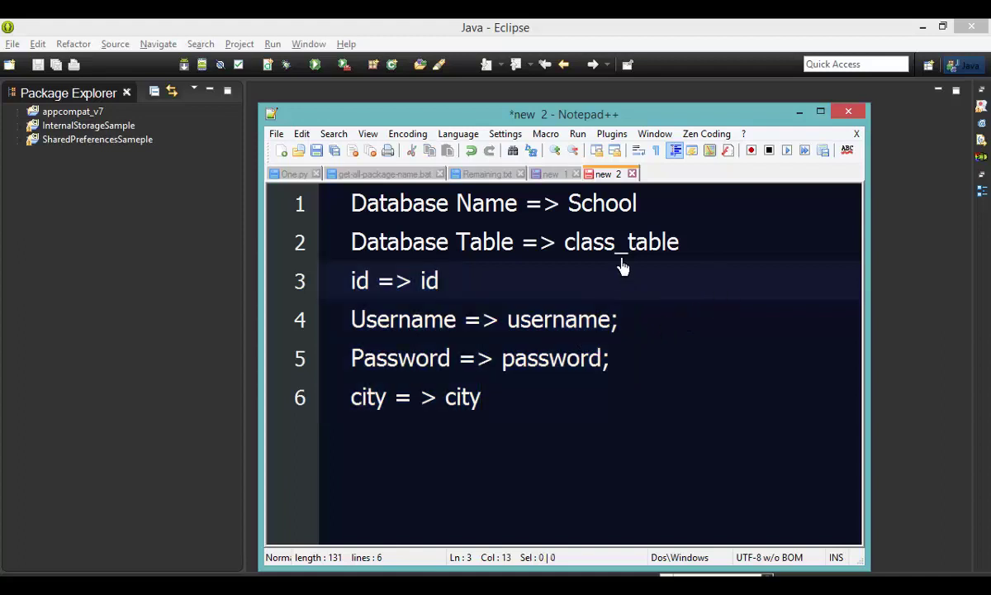
{"action": "left_click", "coordinate": [665, 211]}
{"action": "left_click_drag", "start_coordinate": [665, 214], "coordinate": [327, 215]}
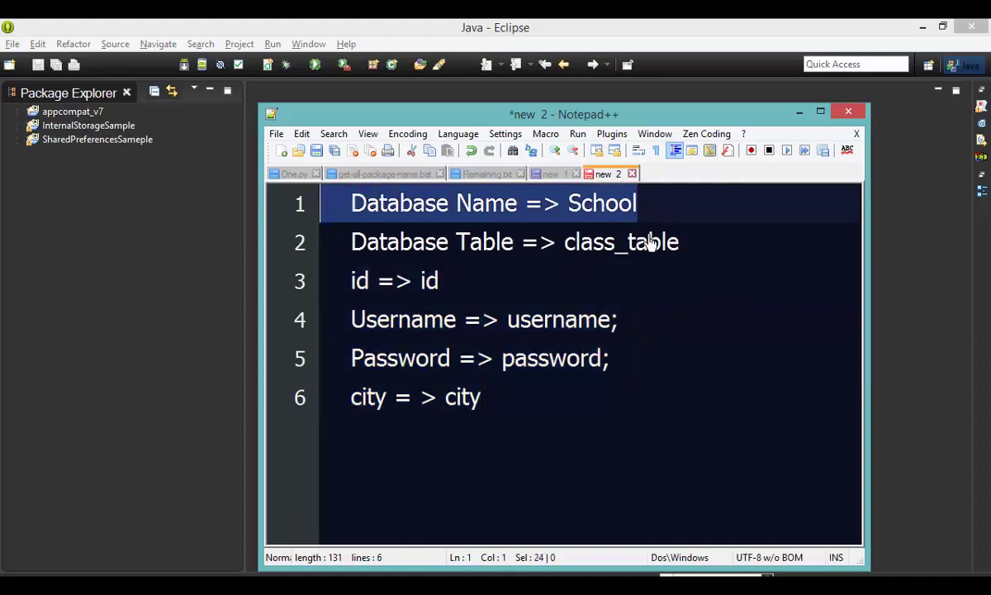
{"action": "left_click_drag", "start_coordinate": [747, 248], "coordinate": [350, 247]}
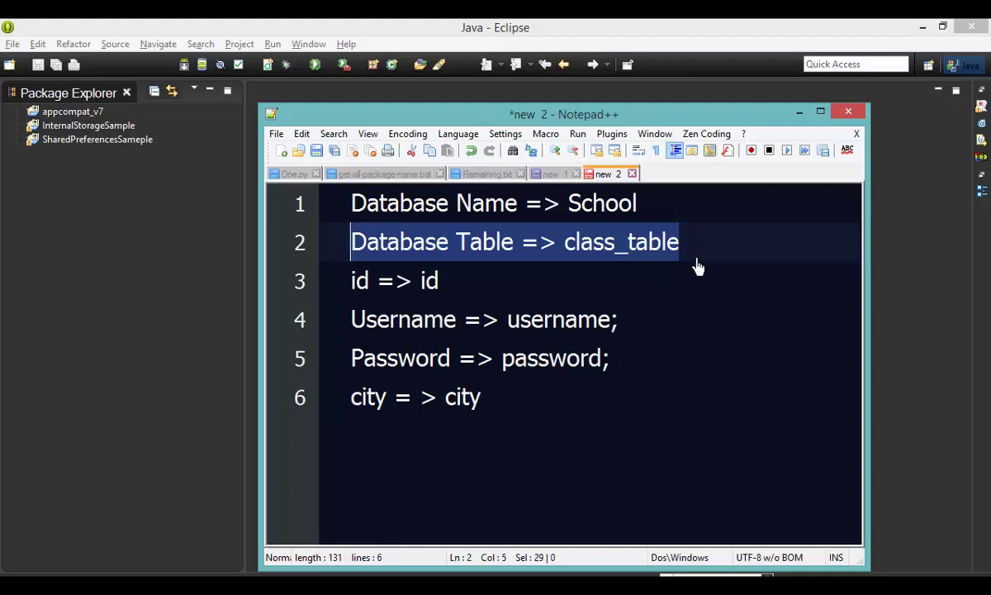
{"action": "left_click", "coordinate": [698, 261]}
{"action": "left_click_drag", "start_coordinate": [512, 418], "coordinate": [353, 280]}
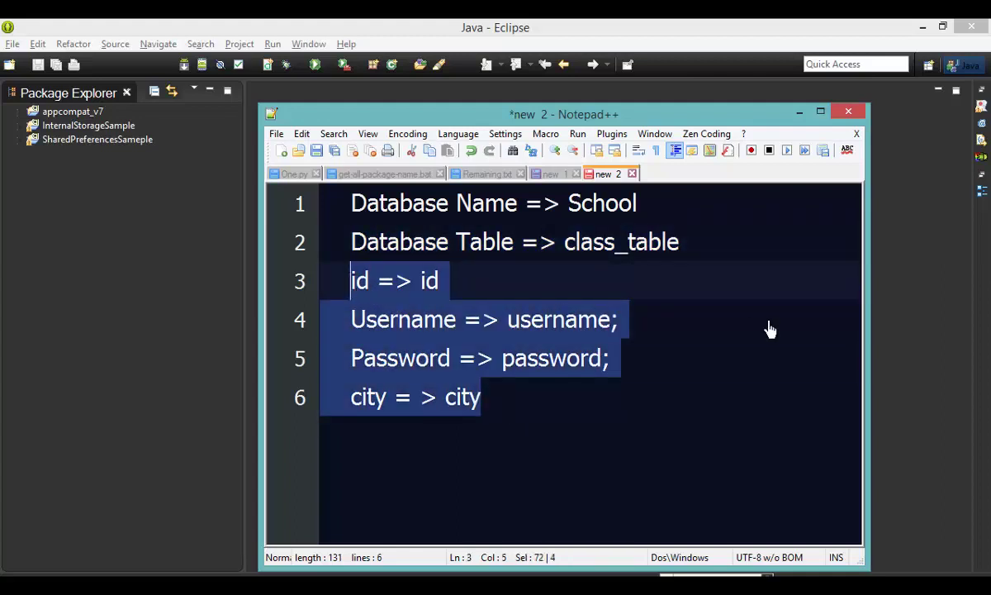
{"action": "left_click", "coordinate": [768, 329]}
{"action": "left_click", "coordinate": [650, 208]}
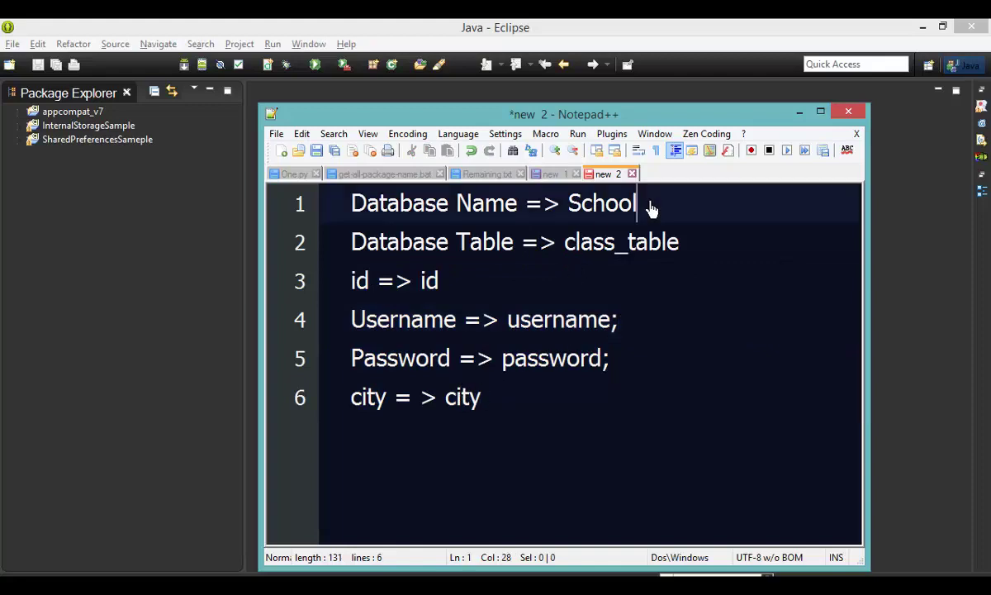
{"action": "left_click_drag", "start_coordinate": [649, 208], "coordinate": [314, 207]}
{"action": "key", "text": "alt+Tab"}
{"action": "key", "text": "alt+Tab"}
{"action": "key", "text": "alt+Tab"}
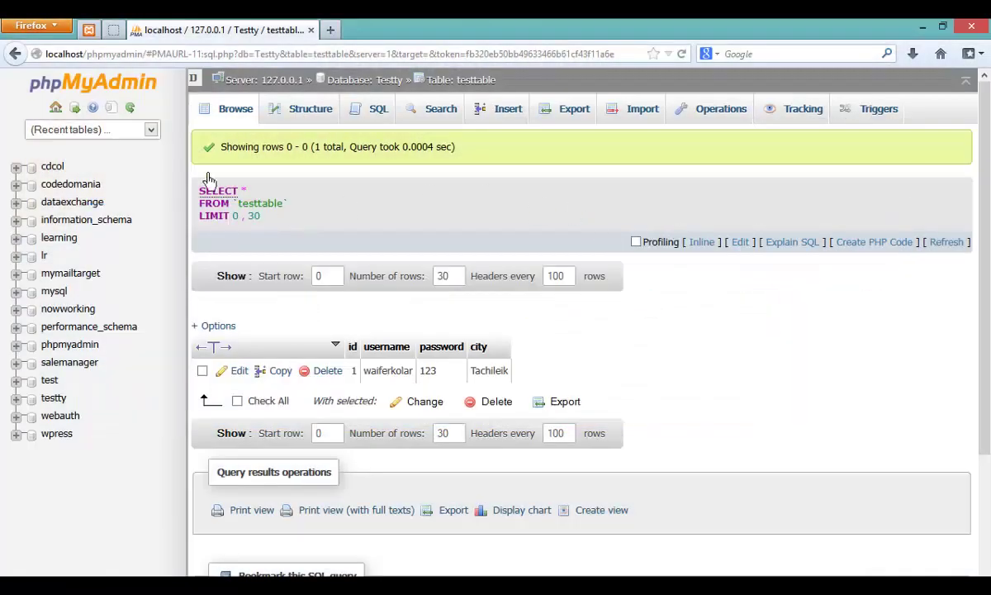
Step: Go to the server's Databases page and take the name School from the Notepad++ notes
{"action": "left_click", "coordinate": [258, 79]}
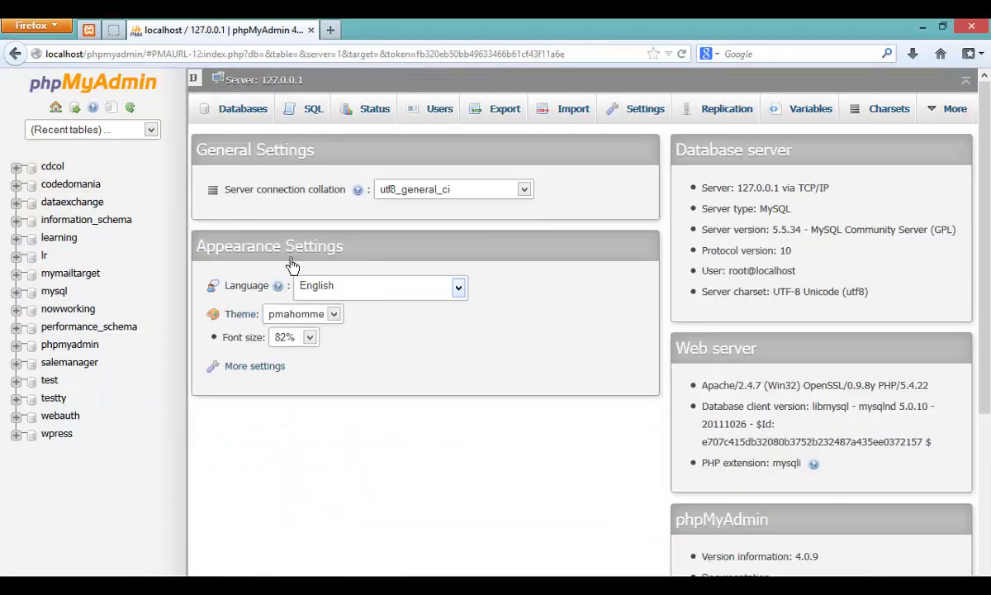
{"action": "left_click", "coordinate": [242, 109]}
{"action": "left_click", "coordinate": [305, 247]}
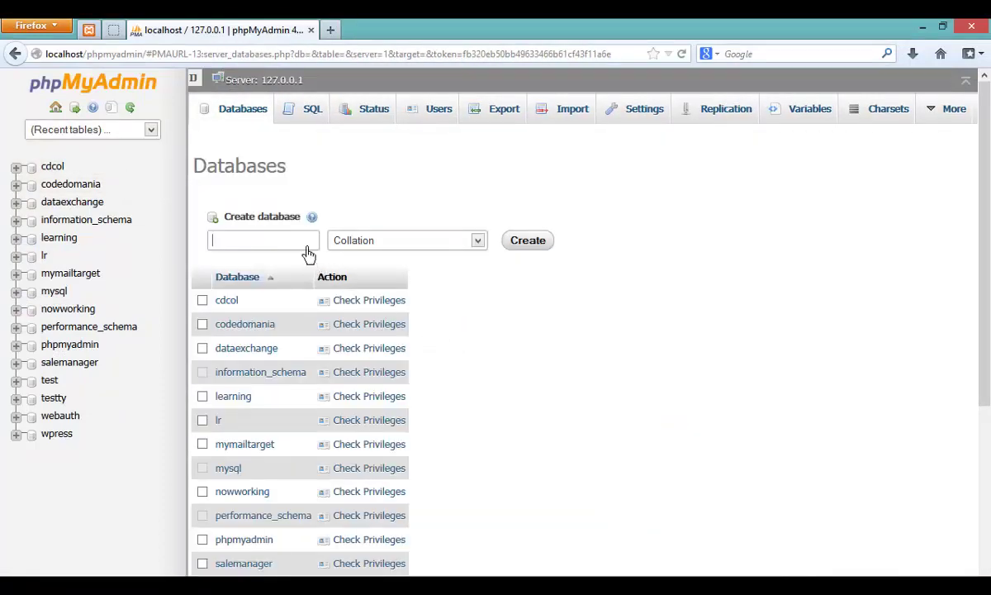
{"action": "key", "text": "alt+Tab"}
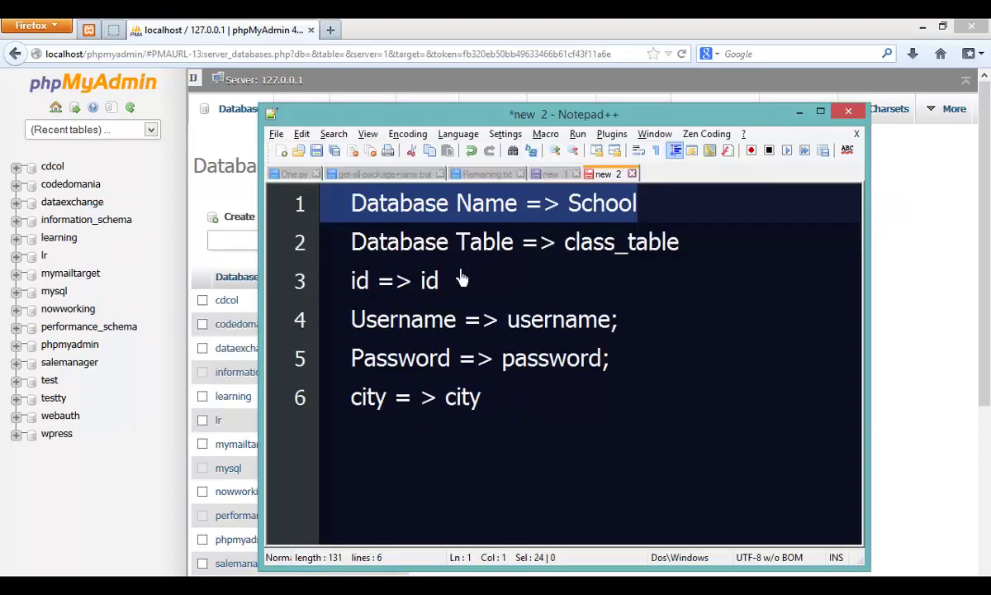
{"action": "double_click", "coordinate": [602, 203]}
{"action": "key", "text": "alt+Tab"}
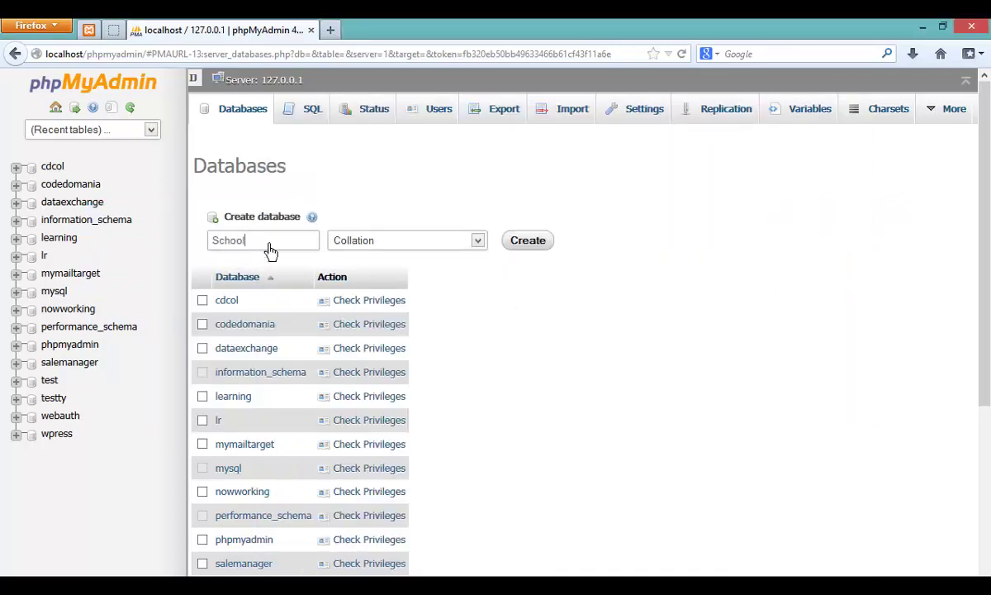
Step: Create the School database and open its empty structure page
{"action": "left_click", "coordinate": [459, 240]}
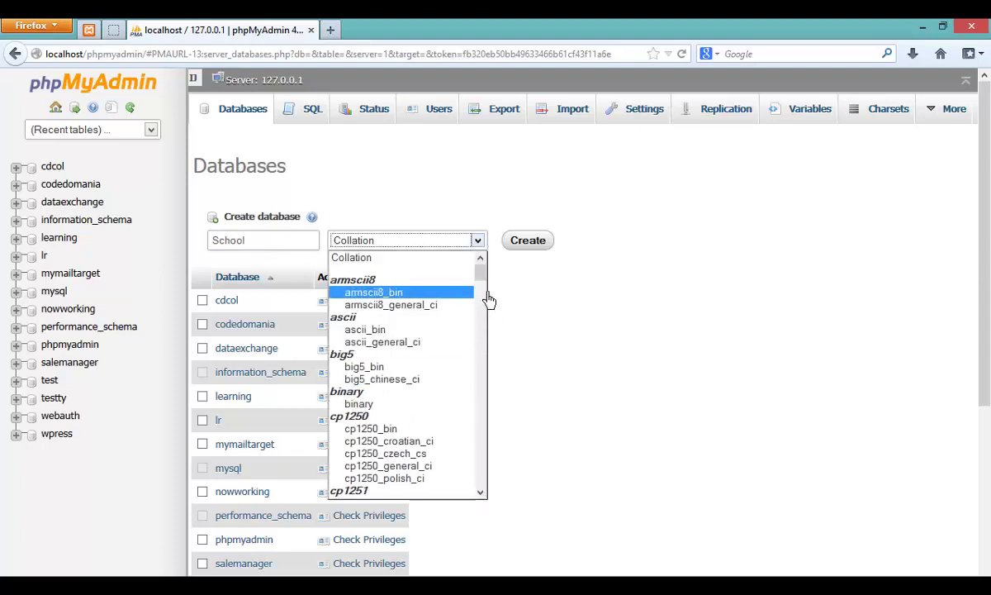
{"action": "left_click_drag", "start_coordinate": [487, 300], "coordinate": [495, 388]}
{"action": "scroll", "coordinate": [495, 388], "scroll_direction": "down", "scroll_amount": 5}
{"action": "left_click", "coordinate": [528, 240]}
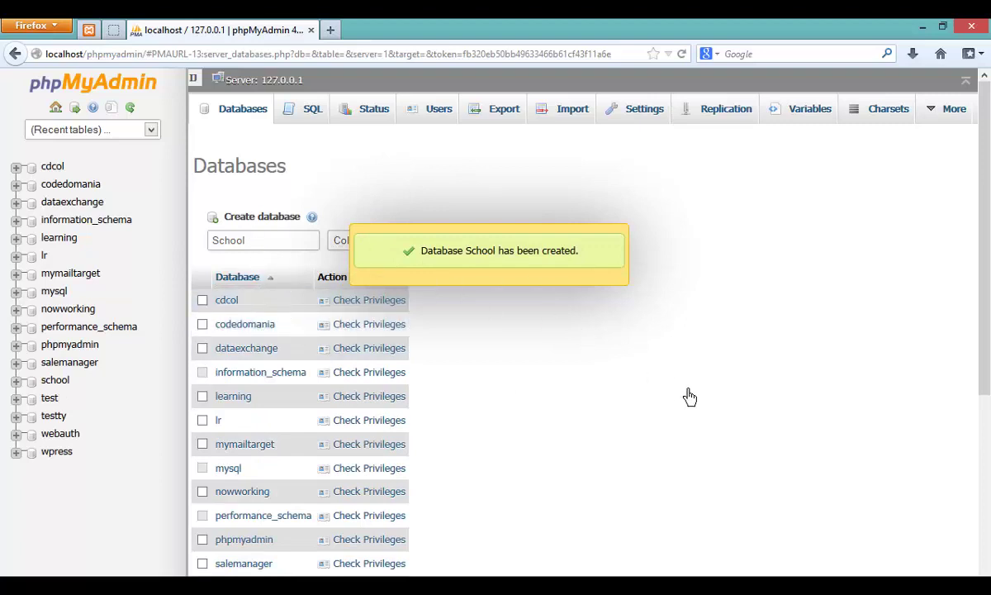
{"action": "left_click", "coordinate": [394, 270]}
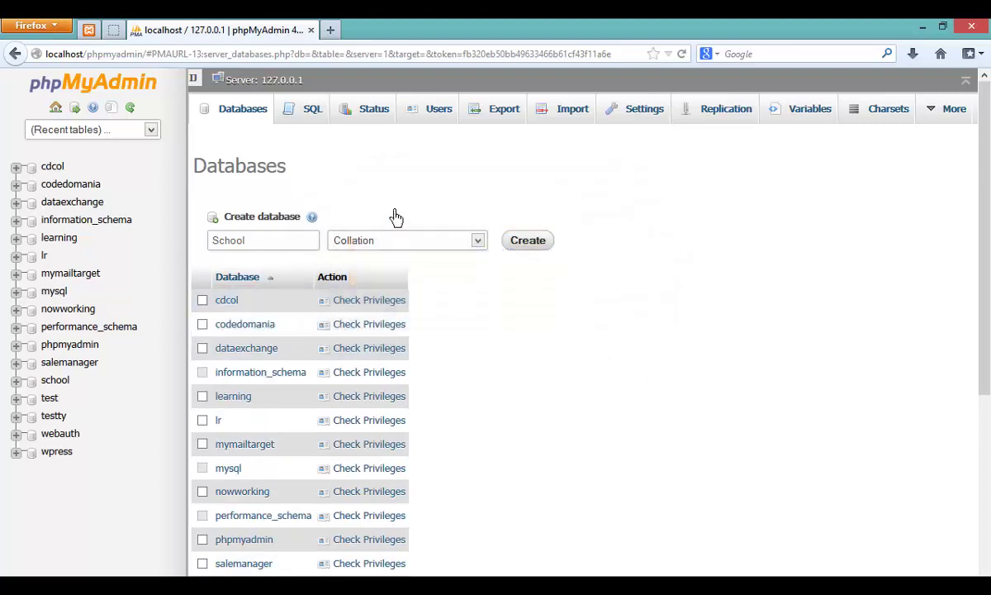
{"action": "scroll", "coordinate": [342, 357], "scroll_direction": "down", "scroll_amount": 5}
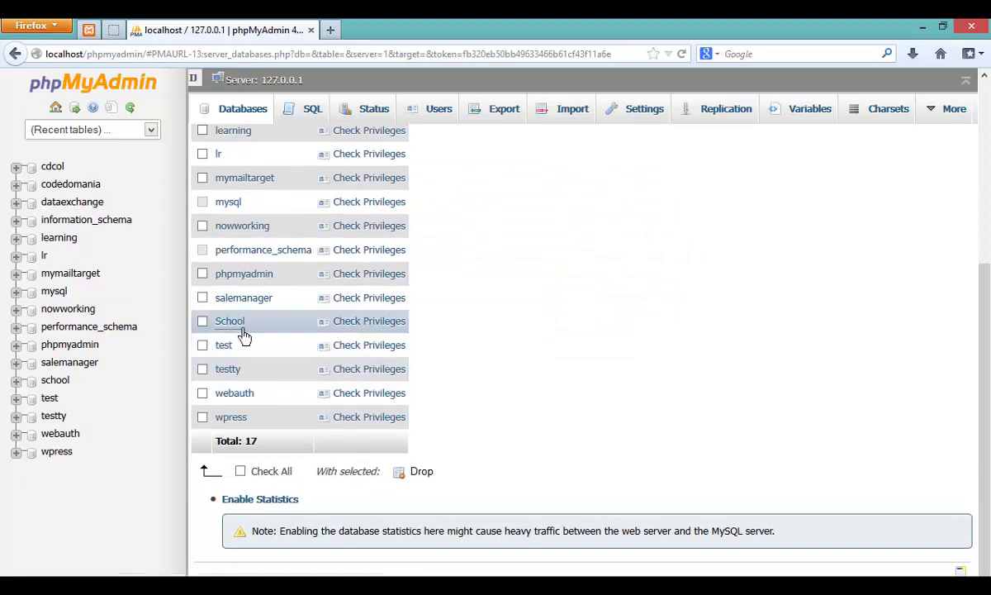
{"action": "left_click", "coordinate": [232, 325]}
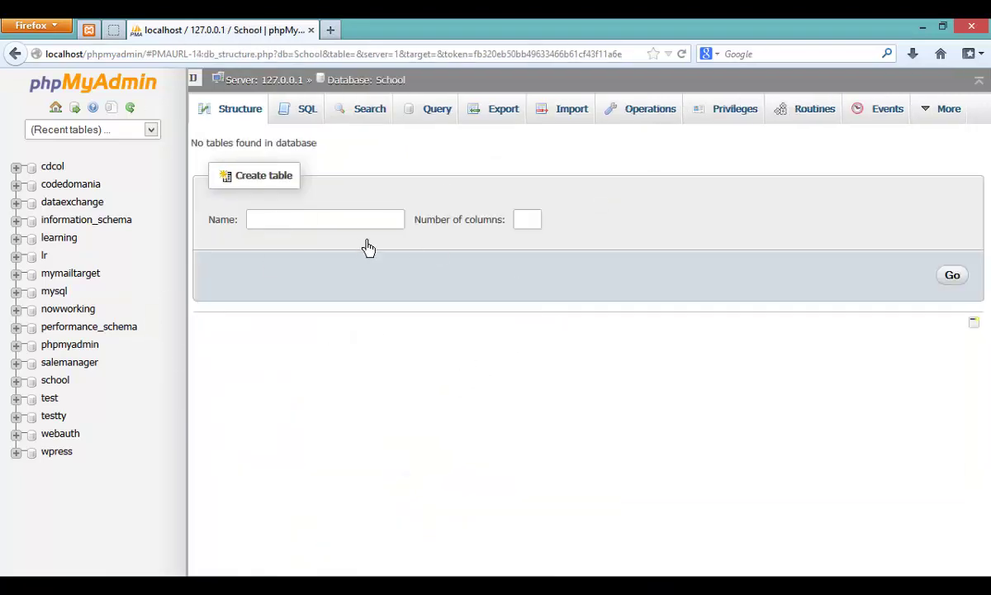
Step: Delete the School line from the Notepad++ notes, leaving class_table at the top
{"action": "key", "text": "alt+Tab"}
{"action": "left_click", "coordinate": [504, 279]}
{"action": "left_click", "coordinate": [647, 215]}
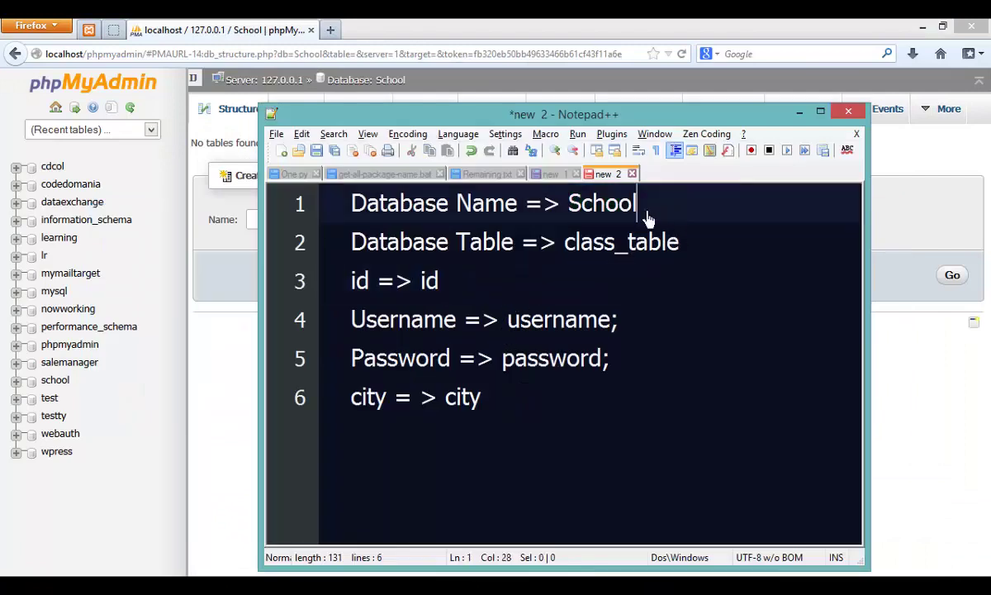
{"action": "key", "text": "shift+Home"}
{"action": "key", "text": "BackSpace"}
{"action": "left_click", "coordinate": [693, 256]}
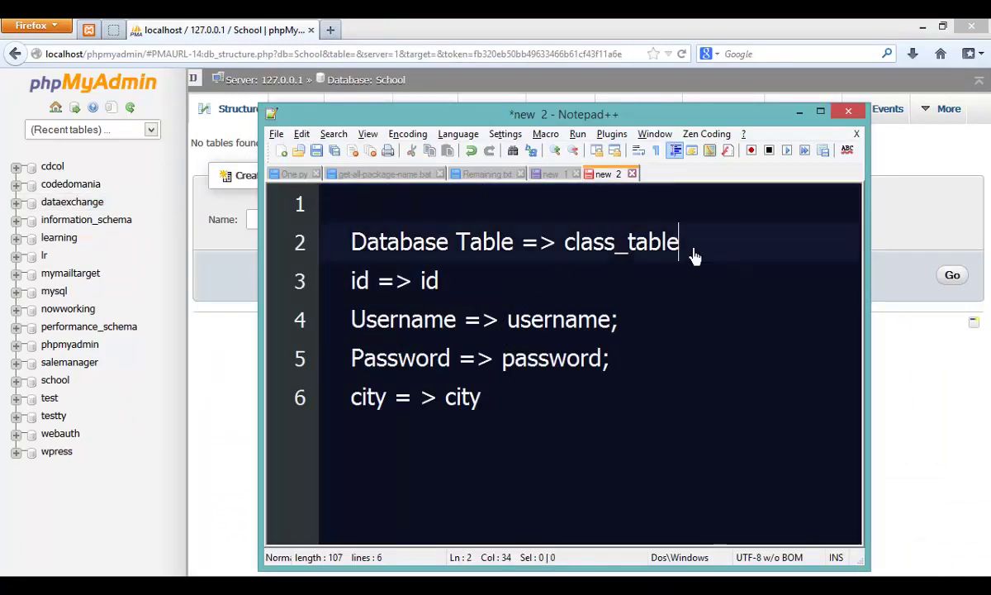
{"action": "key", "text": "shift+Home"}
{"action": "left_click", "coordinate": [644, 258]}
{"action": "left_click", "coordinate": [921, 410]}
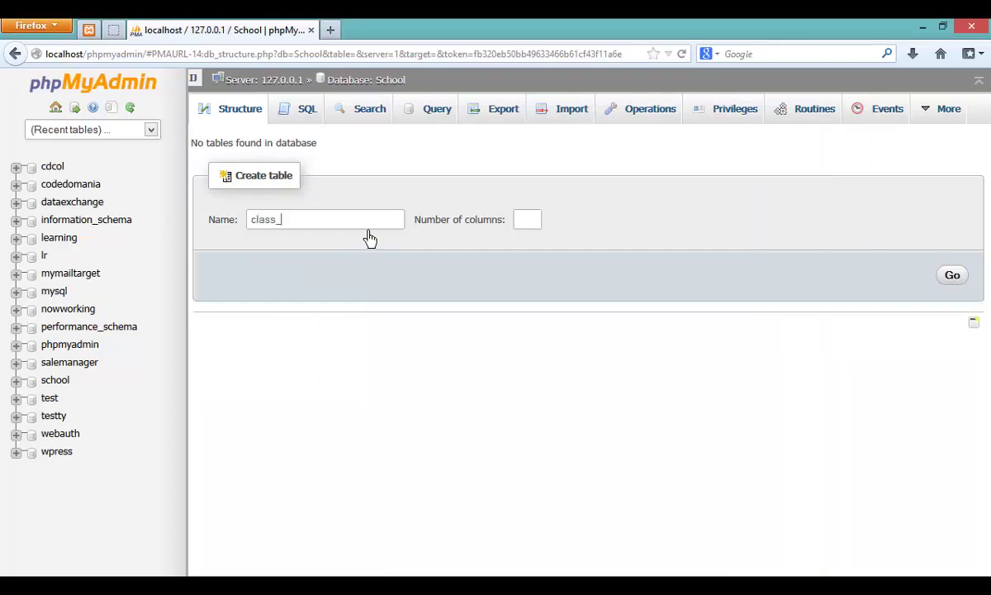
Step: Remove the empty first line and review the class_table, id, Username, Password and city notes
{"action": "key", "text": "alt+Tab"}
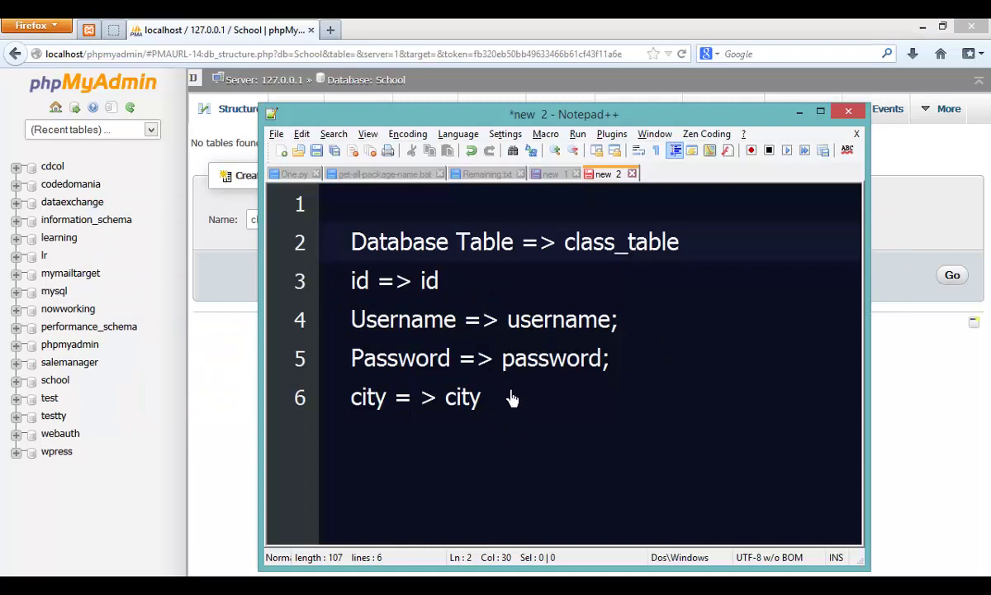
{"action": "left_click", "coordinate": [450, 219]}
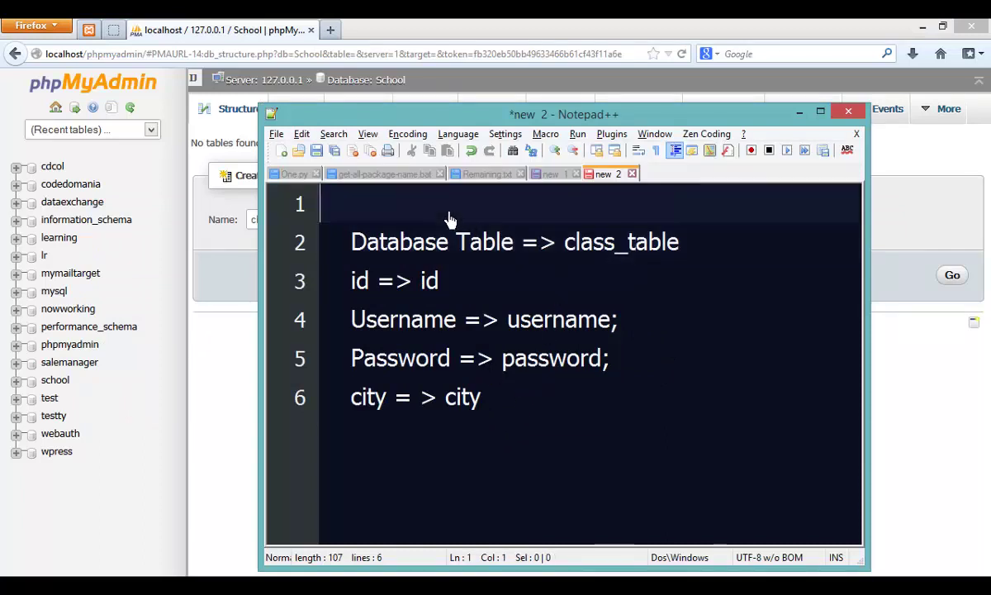
{"action": "key", "text": "Delete"}
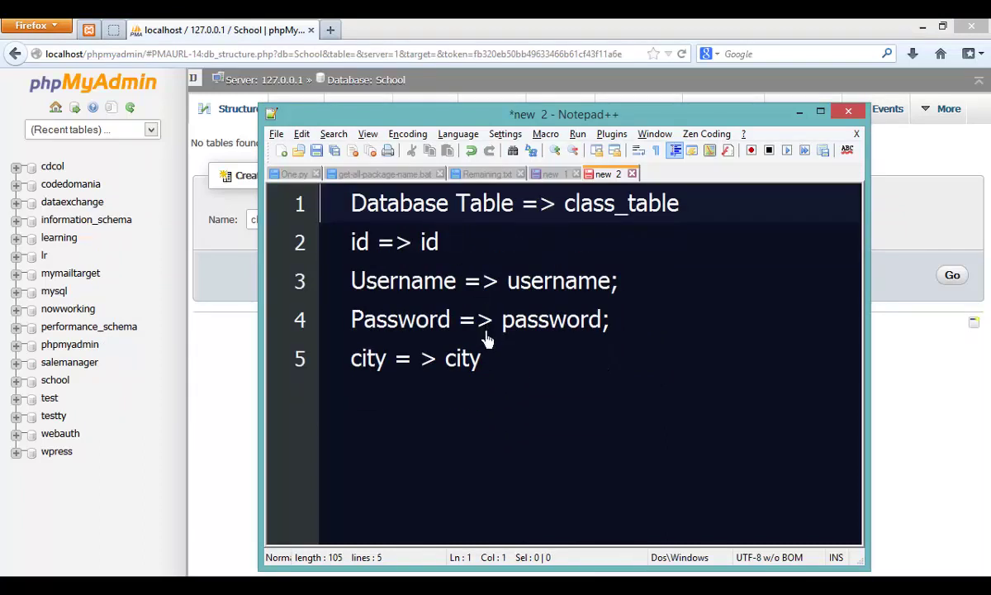
{"action": "left_click_drag", "start_coordinate": [500, 373], "coordinate": [355, 260]}
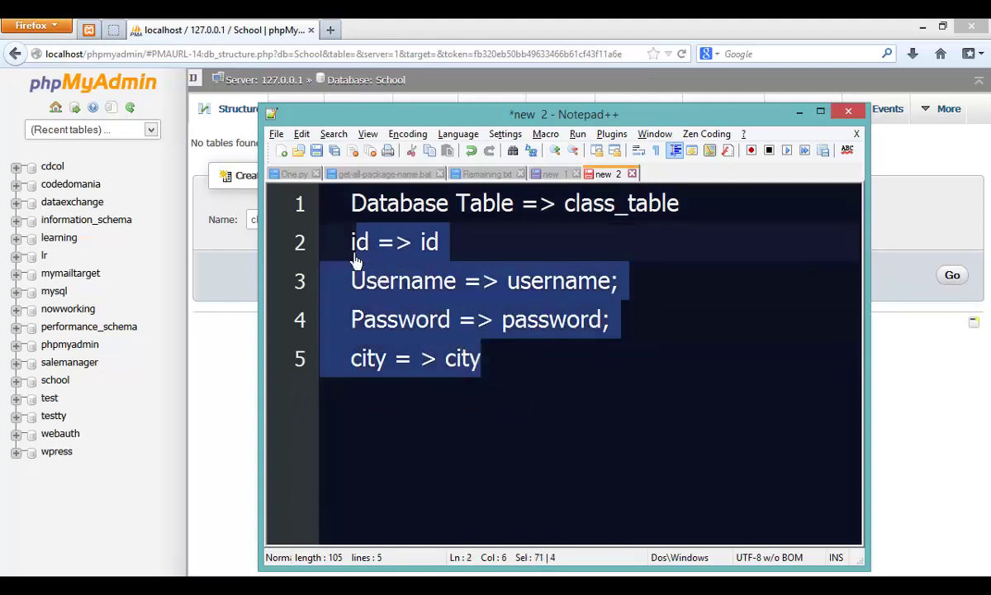
{"action": "left_click", "coordinate": [522, 279]}
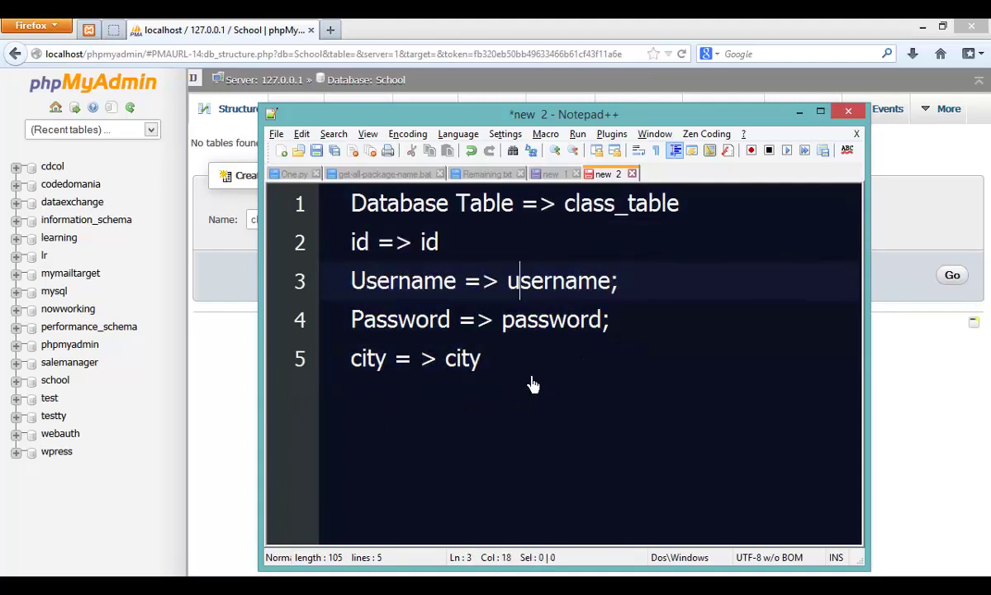
{"action": "left_click_drag", "start_coordinate": [533, 384], "coordinate": [354, 250]}
{"action": "left_click", "coordinate": [557, 247]}
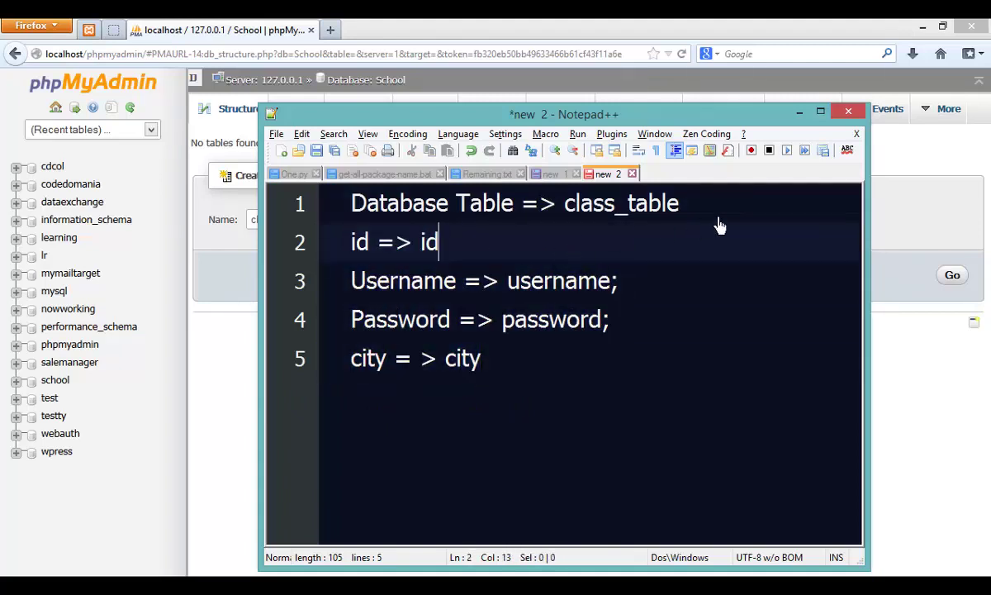
{"action": "left_click_drag", "start_coordinate": [719, 225], "coordinate": [332, 203]}
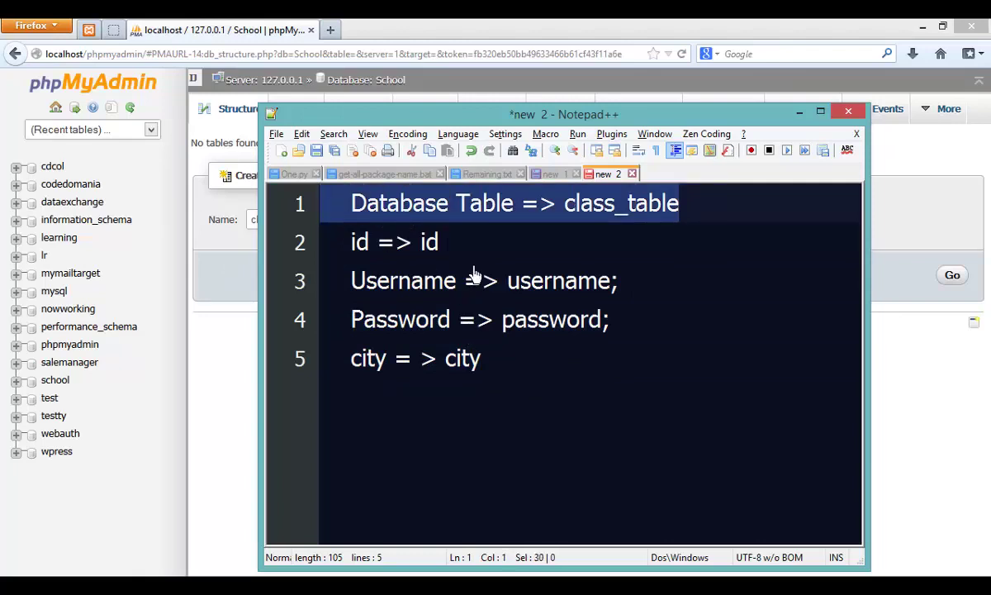
{"action": "left_click_drag", "start_coordinate": [438, 242], "coordinate": [351, 242]}
{"action": "left_click_drag", "start_coordinate": [618, 281], "coordinate": [350, 281]}
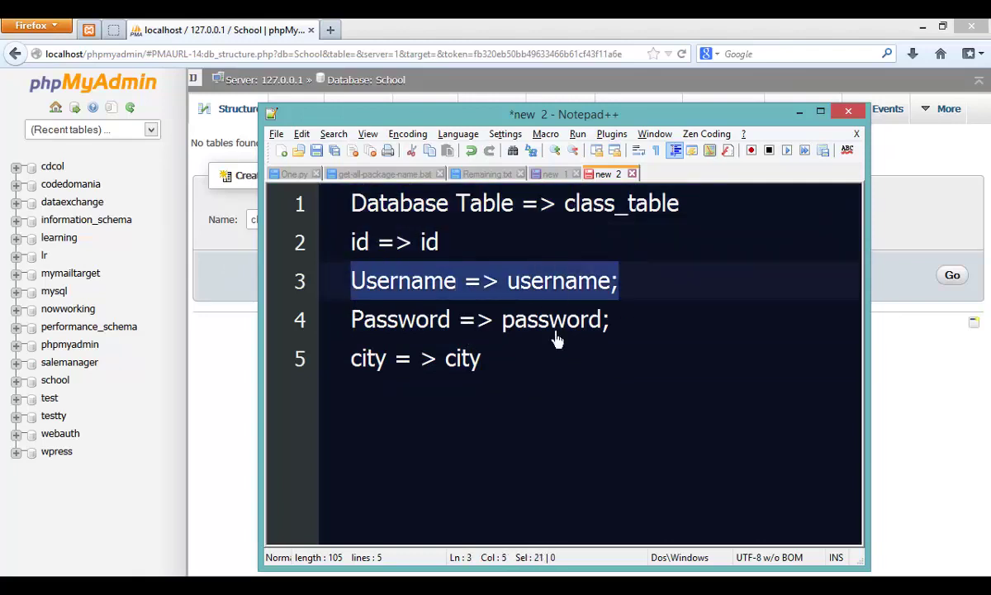
{"action": "left_click_drag", "start_coordinate": [609, 320], "coordinate": [431, 330]}
{"action": "left_click", "coordinate": [482, 358]}
{"action": "key", "text": "ctrl+a"}
{"action": "left_click", "coordinate": [251, 406]}
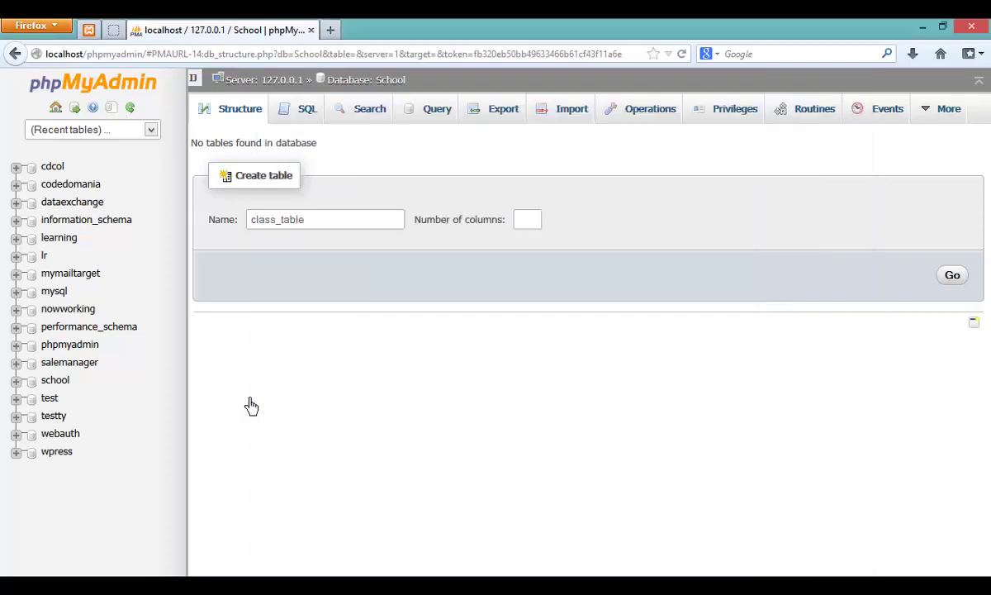
Step: Set the new class_table's number of columns to 4
{"action": "left_click", "coordinate": [535, 223]}
{"action": "type", "text": "4"}
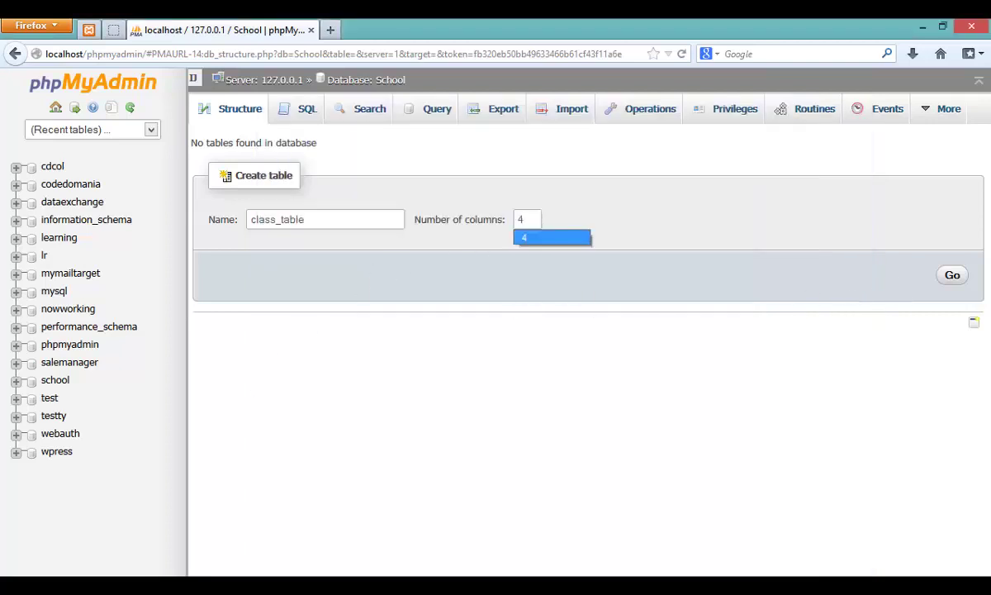
{"action": "left_click", "coordinate": [950, 278]}
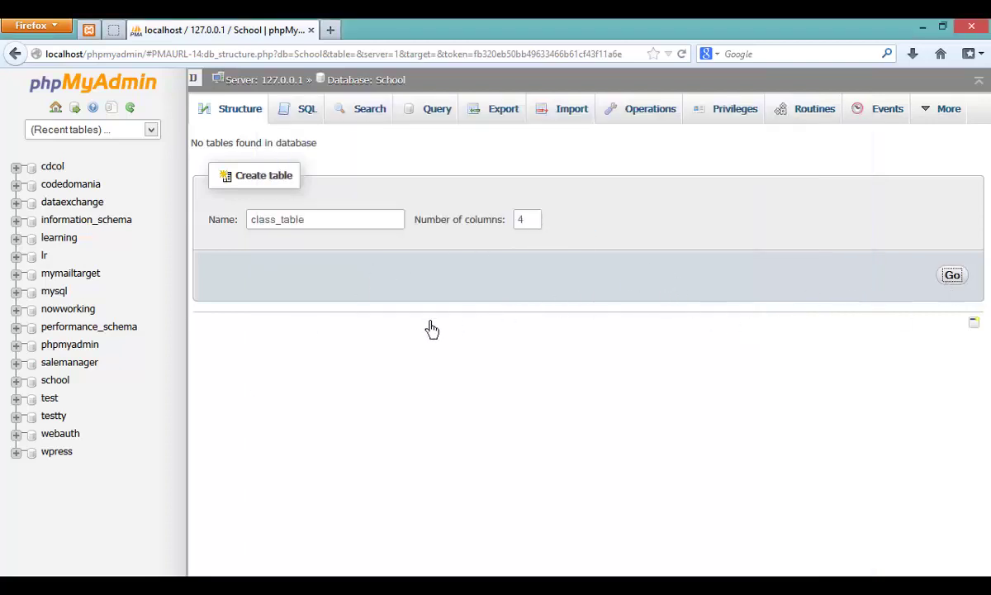
Step: Submit class_table with 4 columns and cut the class_table line from the notes
{"action": "left_click", "coordinate": [956, 278]}
{"action": "key", "text": "alt+Tab"}
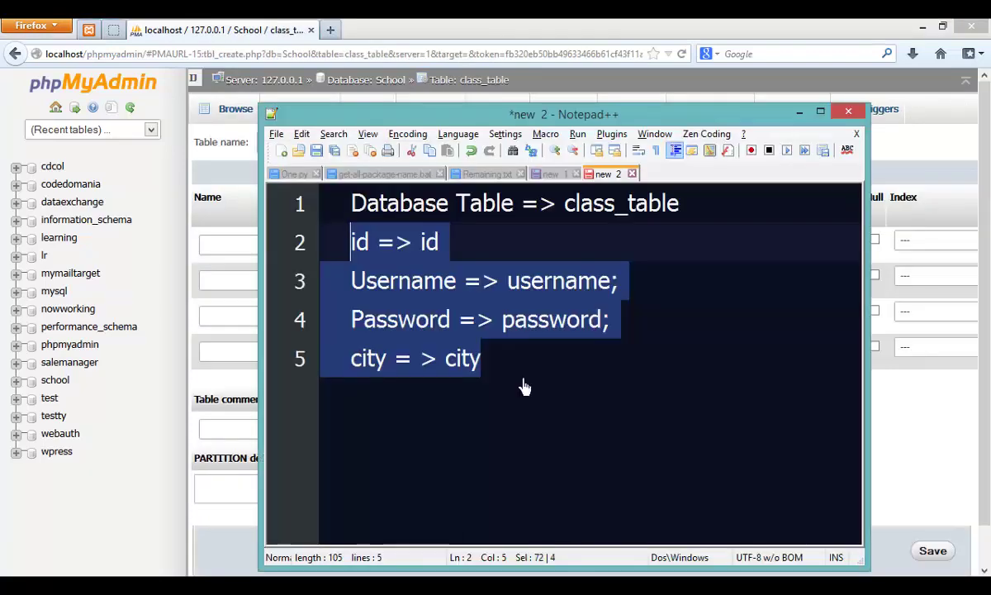
{"action": "left_click_drag", "start_coordinate": [698, 213], "coordinate": [278, 201]}
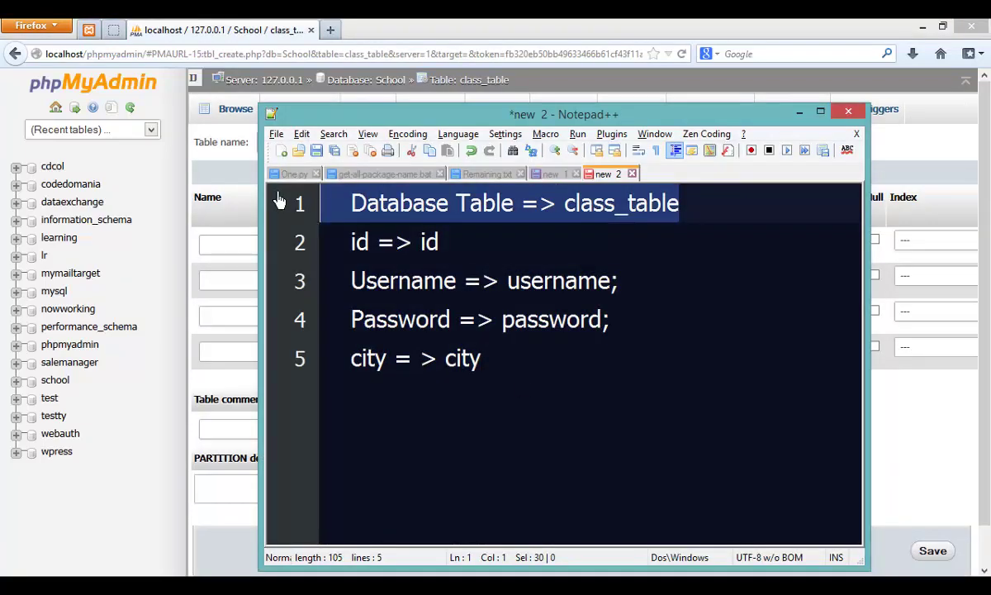
{"action": "key", "text": "ctrl+x"}
{"action": "left_click", "coordinate": [217, 518]}
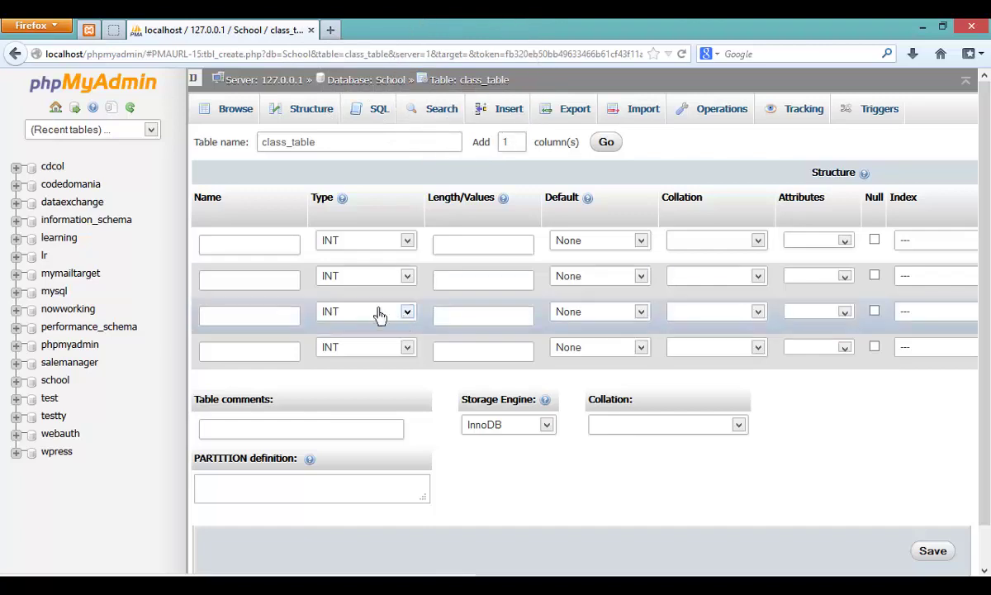
Step: Place the cursor in the first column's name and pick up id from the notes
{"action": "left_click", "coordinate": [282, 249]}
{"action": "key", "text": "alt+Tab"}
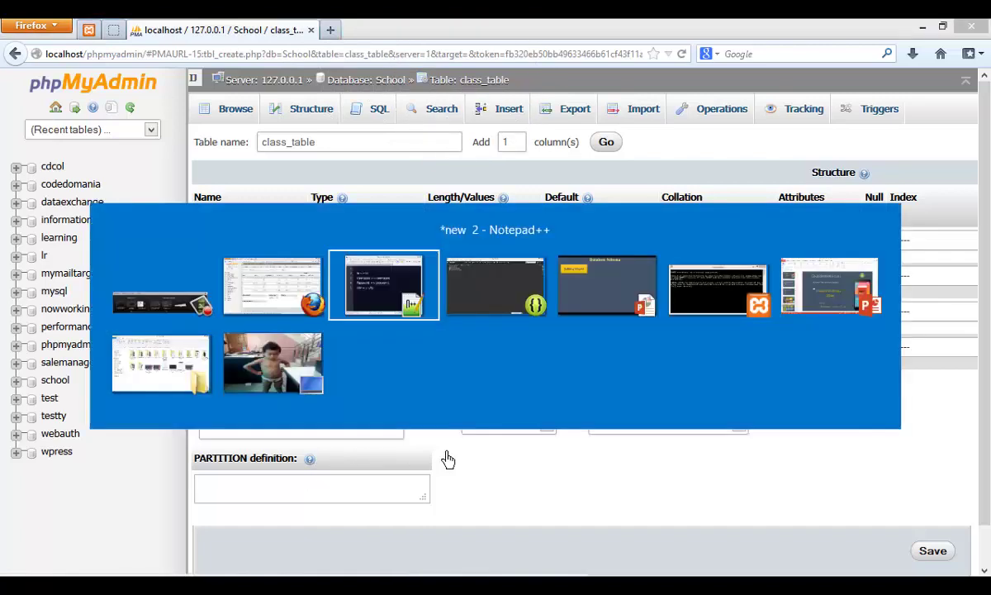
{"action": "left_click_drag", "start_coordinate": [450, 235], "coordinate": [323, 250]}
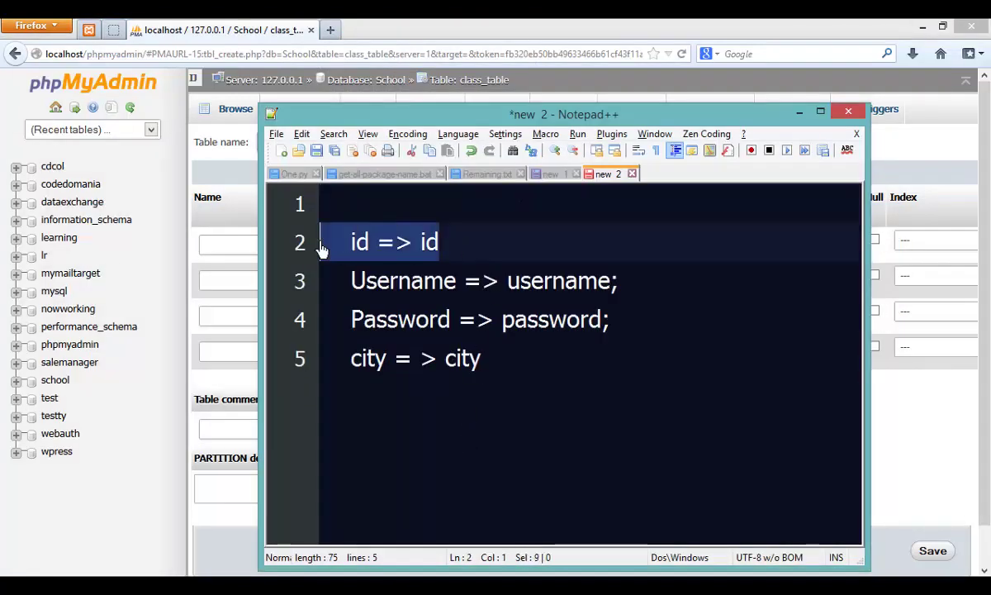
{"action": "left_click", "coordinate": [259, 251]}
Step: Define the first column as id, length 11, auto-increment, with a PRIMARY index
{"action": "type", "text": "id"}
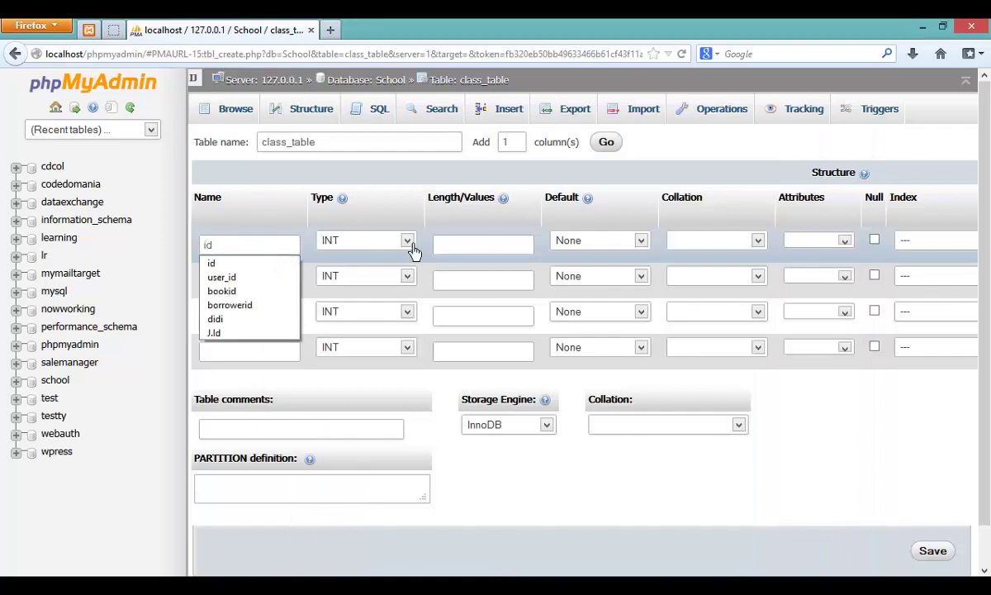
{"action": "left_click", "coordinate": [474, 252]}
{"action": "type", "text": "11"}
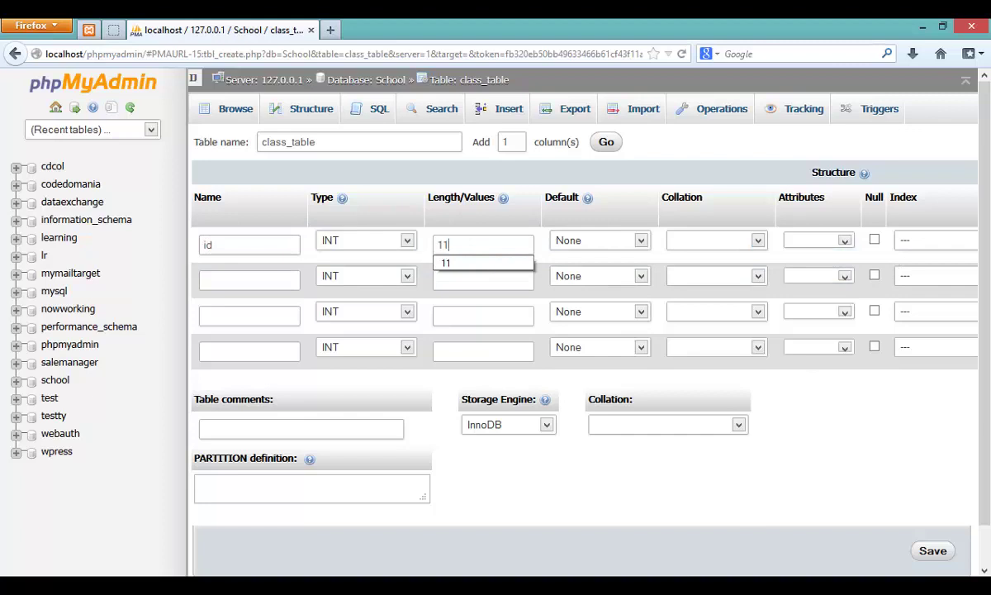
{"action": "scroll", "coordinate": [791, 256], "scroll_direction": "right", "scroll_amount": 5}
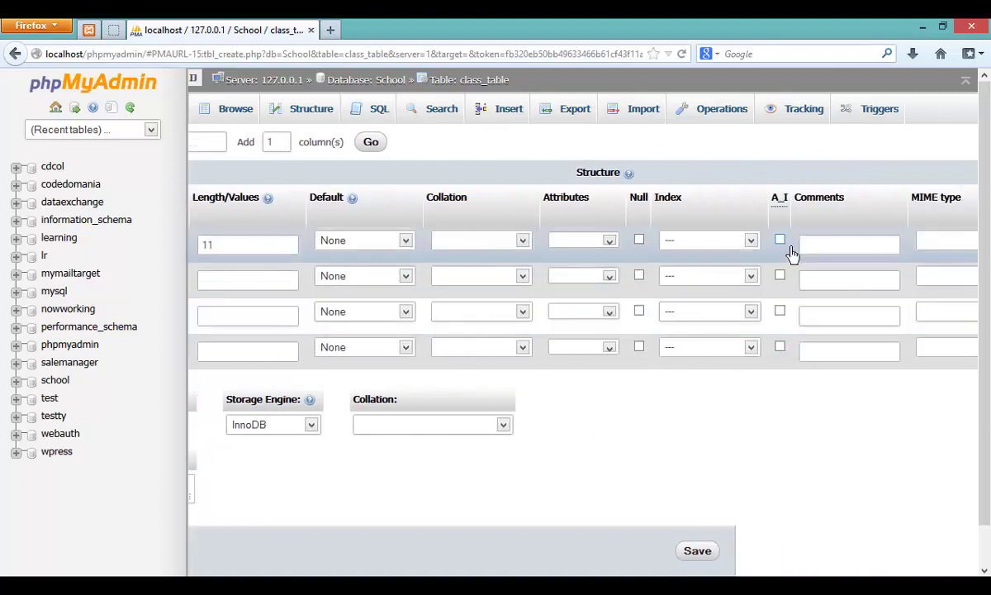
{"action": "left_click", "coordinate": [781, 241]}
{"action": "left_click", "coordinate": [702, 241]}
{"action": "left_click", "coordinate": [692, 280]}
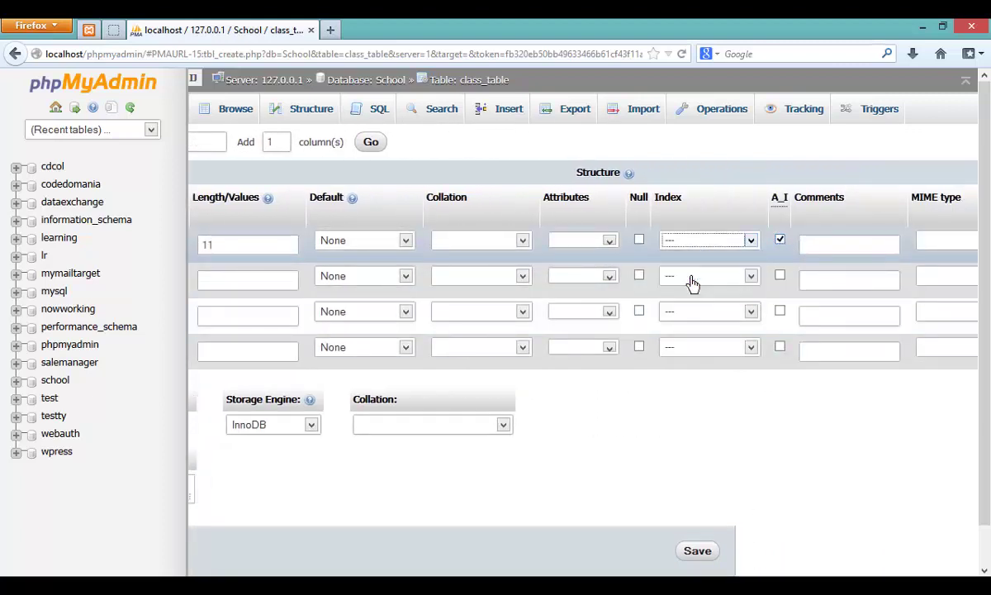
{"action": "scroll", "coordinate": [578, 330], "scroll_direction": "left", "scroll_amount": 5}
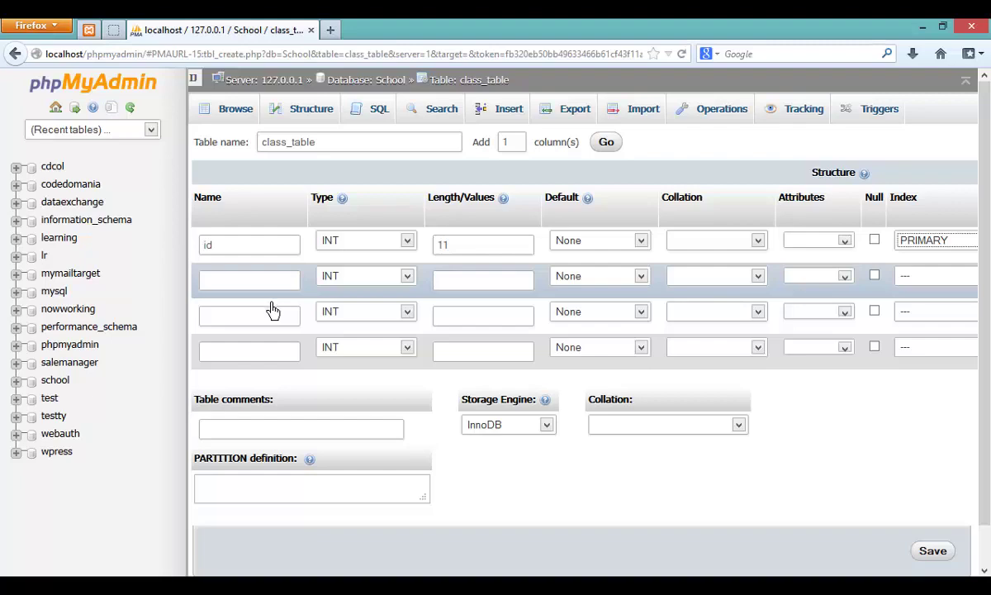
Step: Select the Username line in the notes for the next column
{"action": "key", "text": "alt+Tab"}
{"action": "key", "text": "Down"}
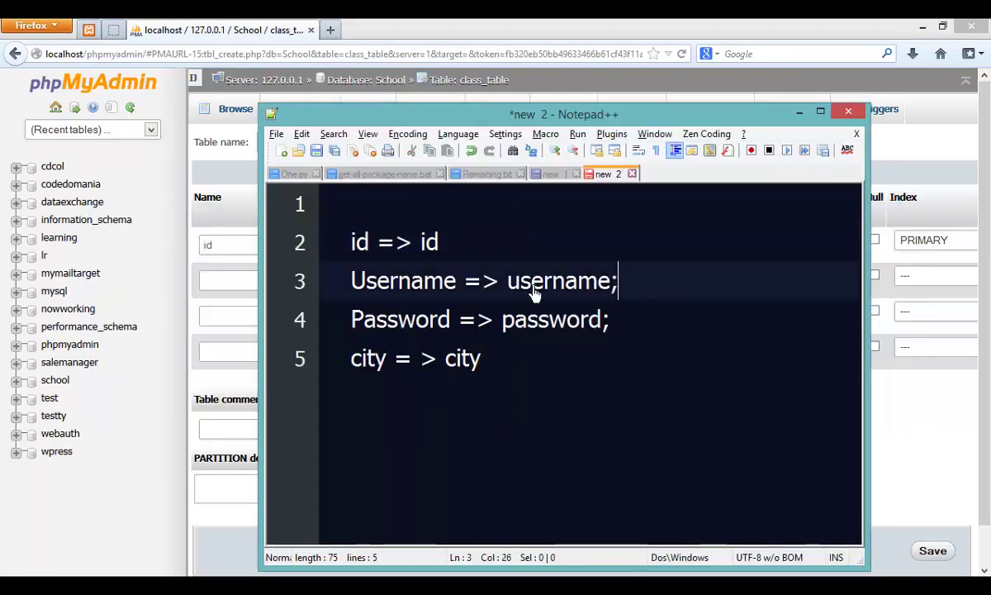
{"action": "key", "text": "shift+Home"}
{"action": "key", "text": "alt+Tab"}
Step: Name the second column username, type VARCHAR, length 225
{"action": "left_click", "coordinate": [233, 287]}
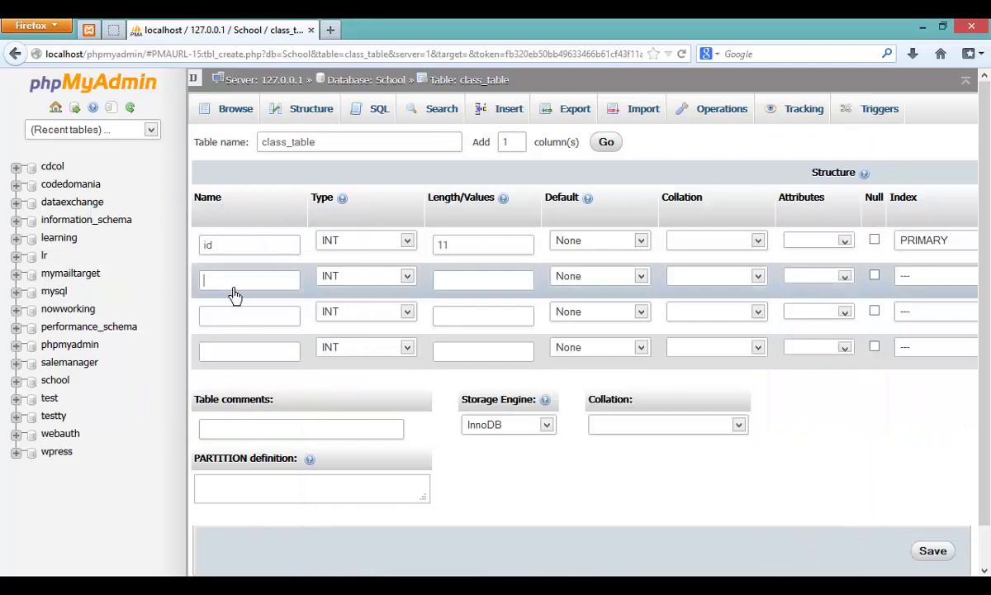
{"action": "type", "text": "username"}
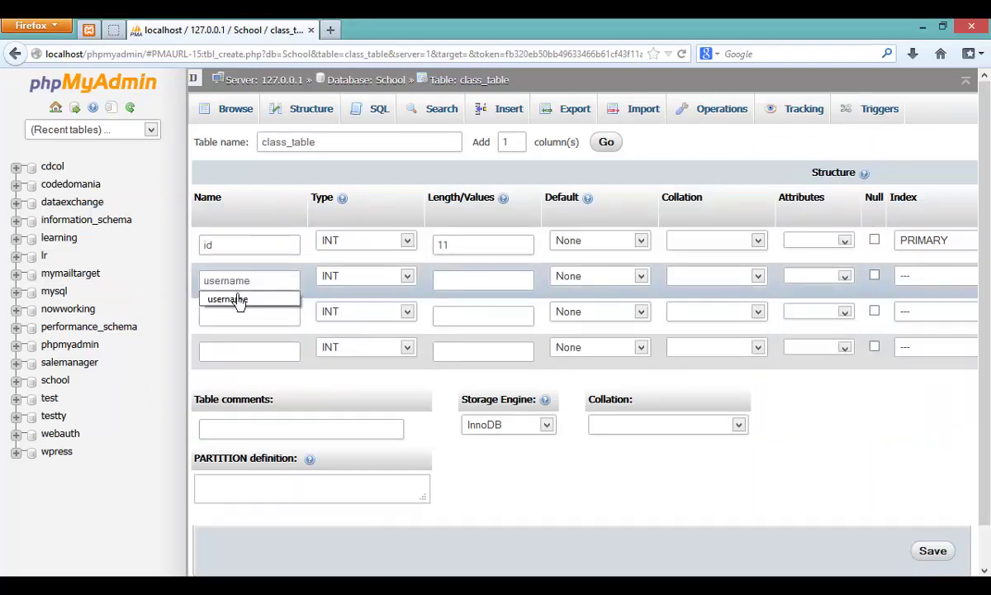
{"action": "left_click", "coordinate": [382, 281]}
{"action": "left_click", "coordinate": [355, 303]}
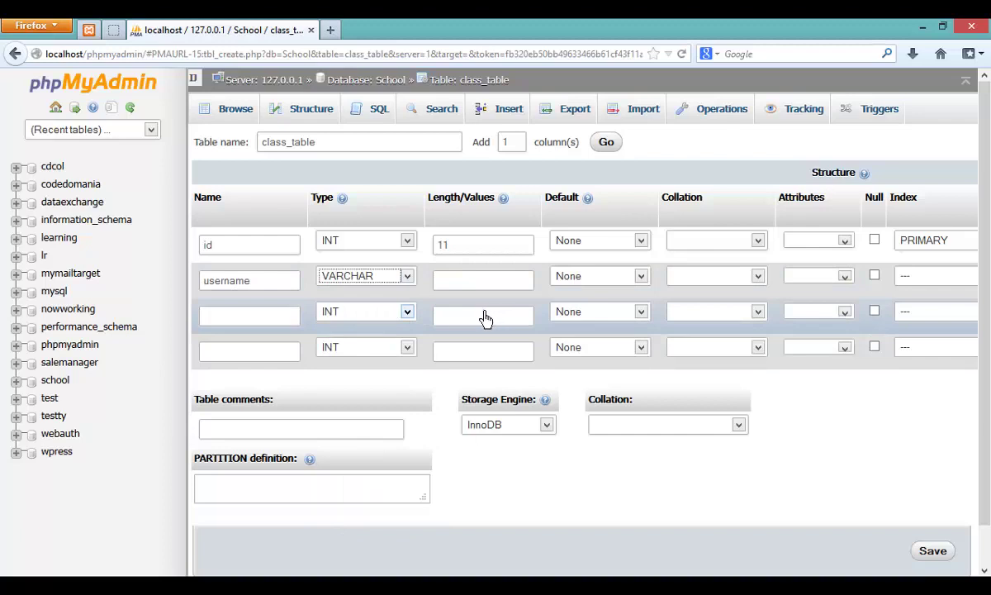
{"action": "left_click", "coordinate": [494, 283]}
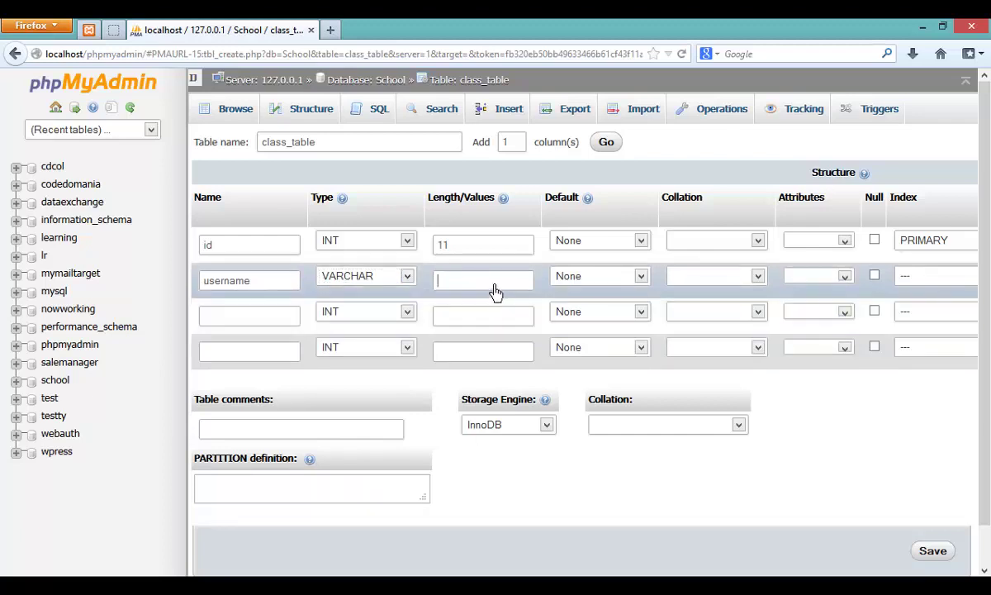
{"action": "type", "text": "225"}
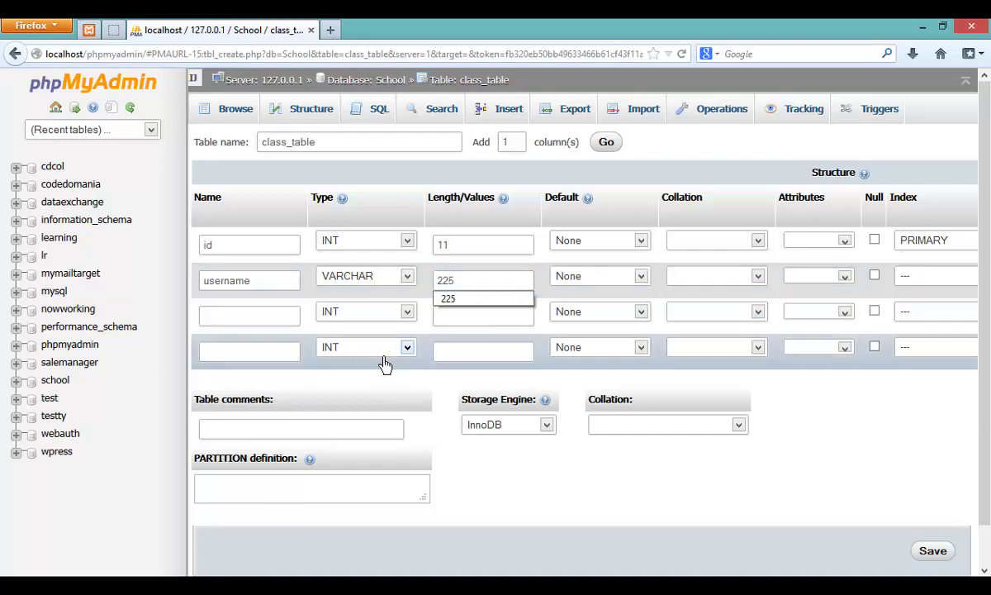
{"action": "left_click", "coordinate": [251, 323]}
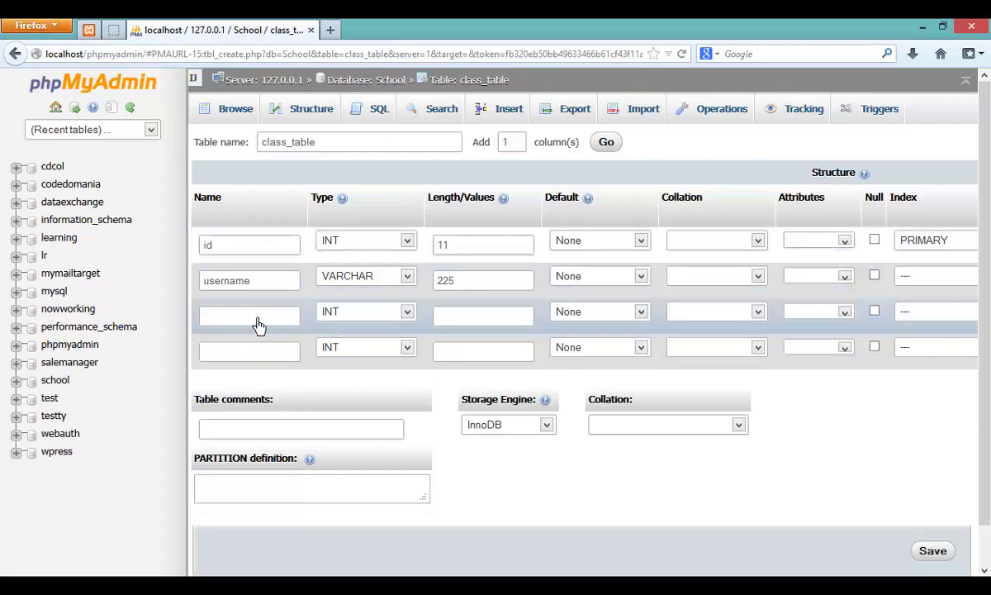
Step: Restore the username type to VARCHAR after it accidentally changed to POINT
{"action": "left_click", "coordinate": [369, 276]}
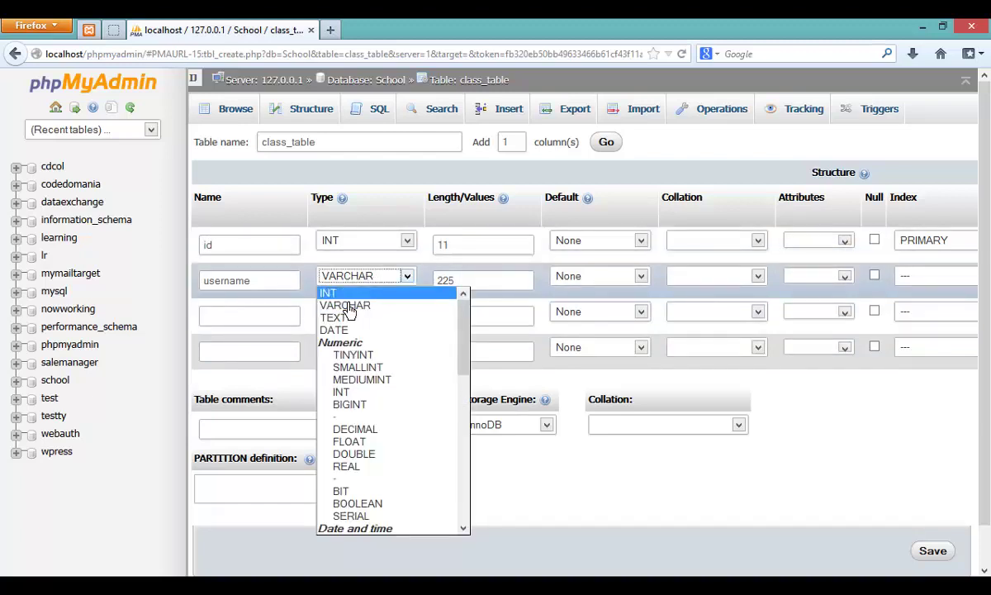
{"action": "left_click", "coordinate": [267, 326]}
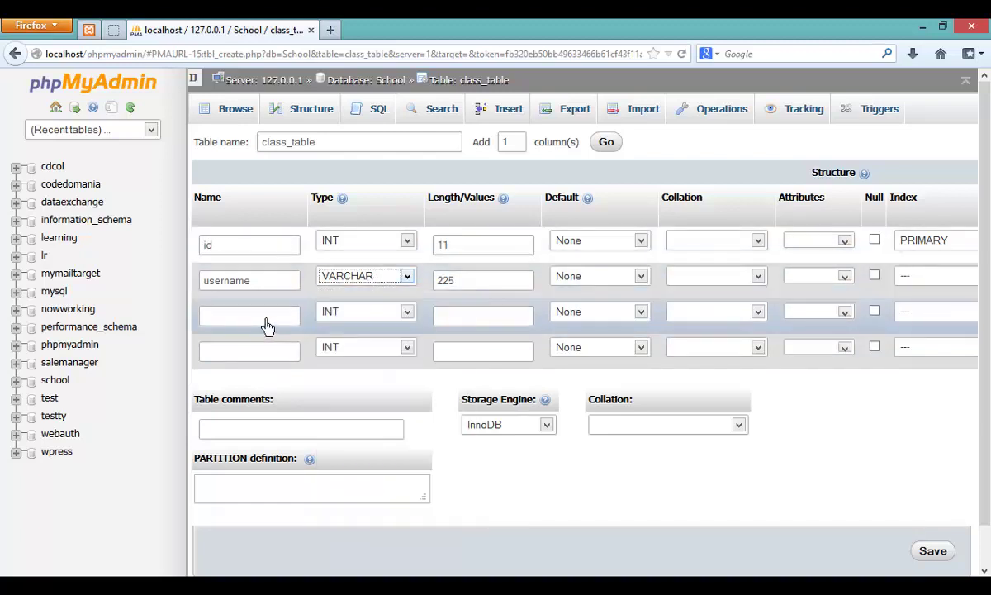
{"action": "key", "text": "p"}
{"action": "left_click", "coordinate": [378, 278]}
Step: Confirm VARCHAR for username and define password as VARCHAR with length 225
{"action": "left_click", "coordinate": [368, 306]}
{"action": "left_click", "coordinate": [257, 328]}
{"action": "type", "text": "pas"}
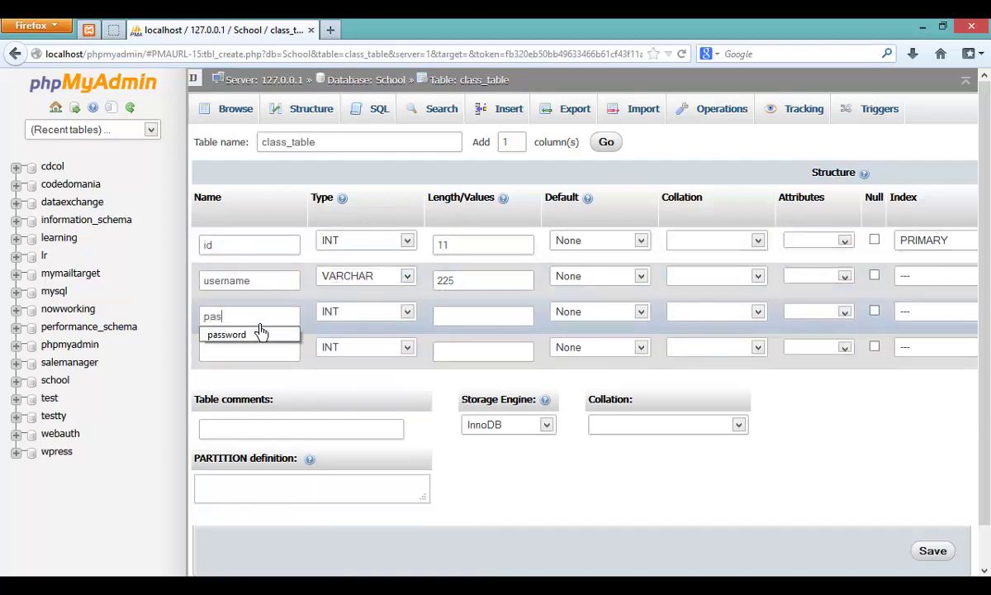
{"action": "left_click", "coordinate": [260, 334]}
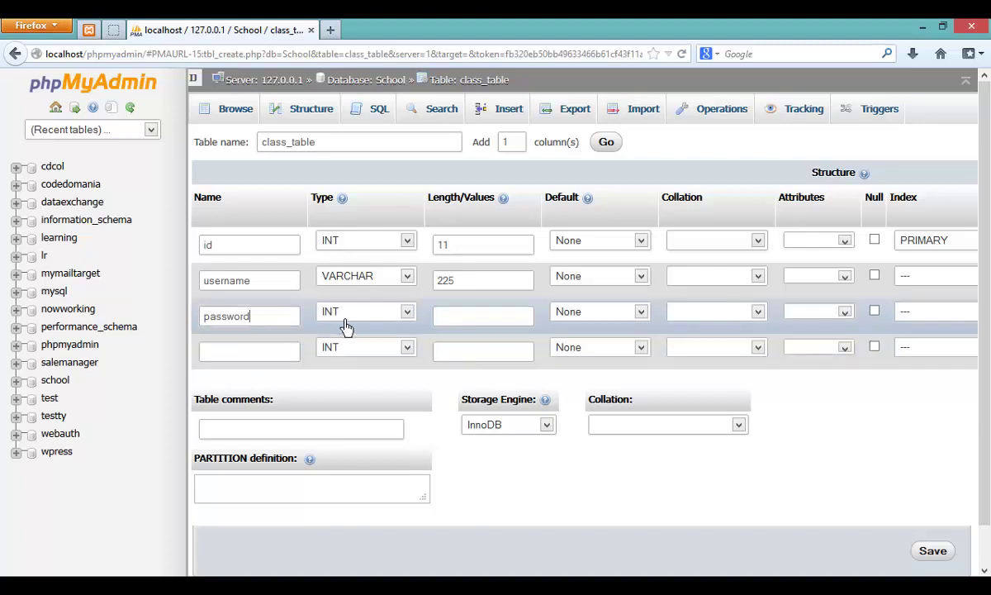
{"action": "left_click", "coordinate": [363, 311]}
{"action": "key", "text": "Escape"}
{"action": "key", "text": "v"}
{"action": "left_click", "coordinate": [452, 321]}
{"action": "type", "text": "225"}
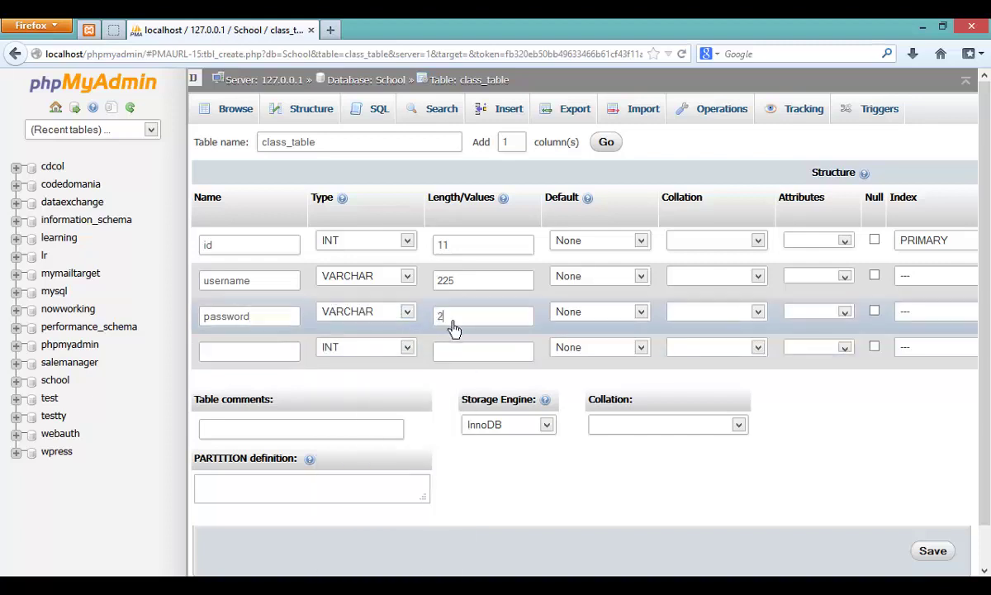
{"action": "left_click", "coordinate": [245, 353]}
Step: Add city as a VARCHAR column of length 225 and save class_table
{"action": "key", "text": "alt+Tab"}
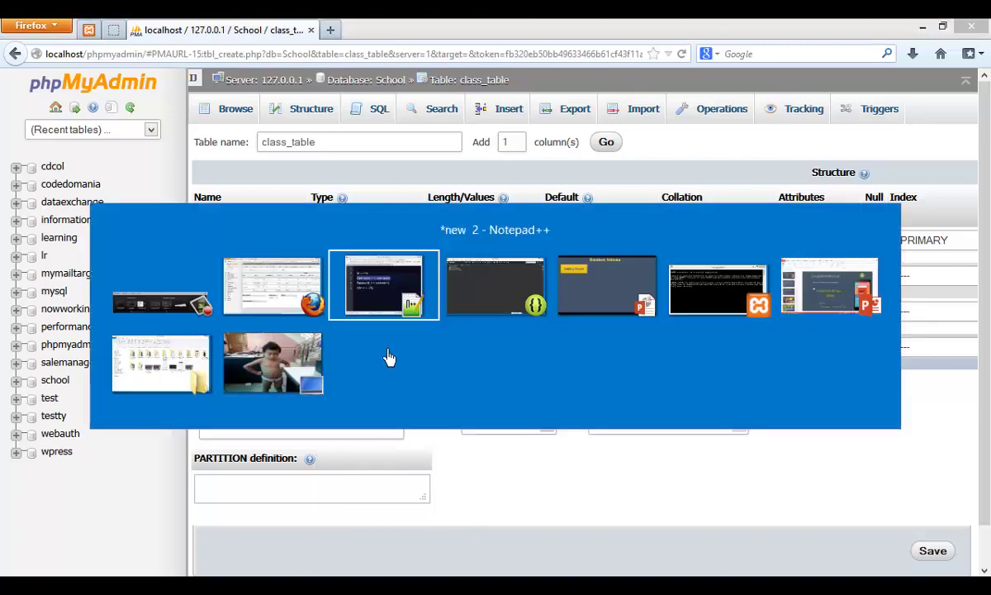
{"action": "key", "text": "alt+Tab"}
{"action": "key", "text": "alt+Tab"}
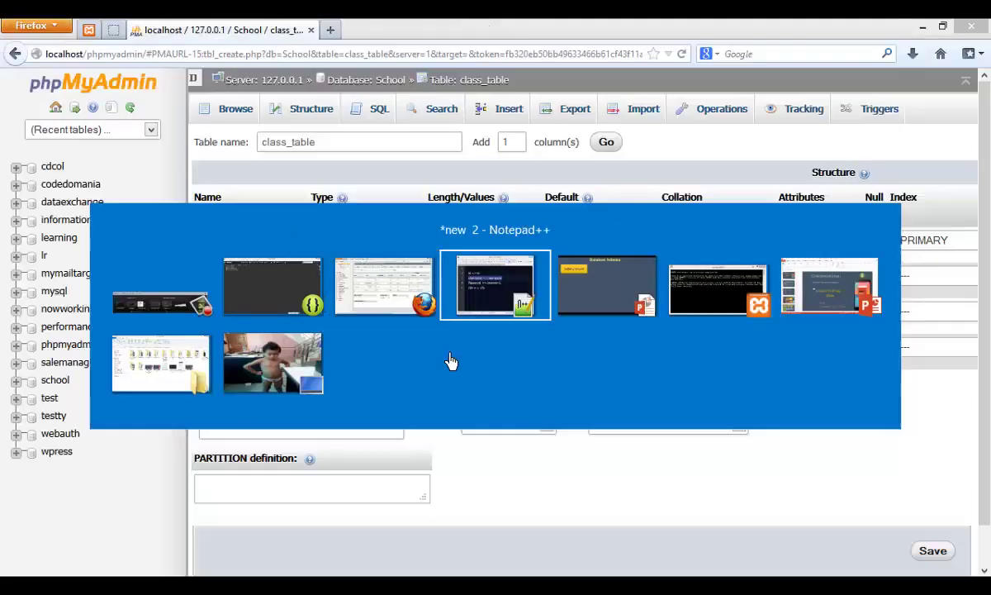
{"action": "left_click_drag", "start_coordinate": [494, 358], "coordinate": [286, 359]}
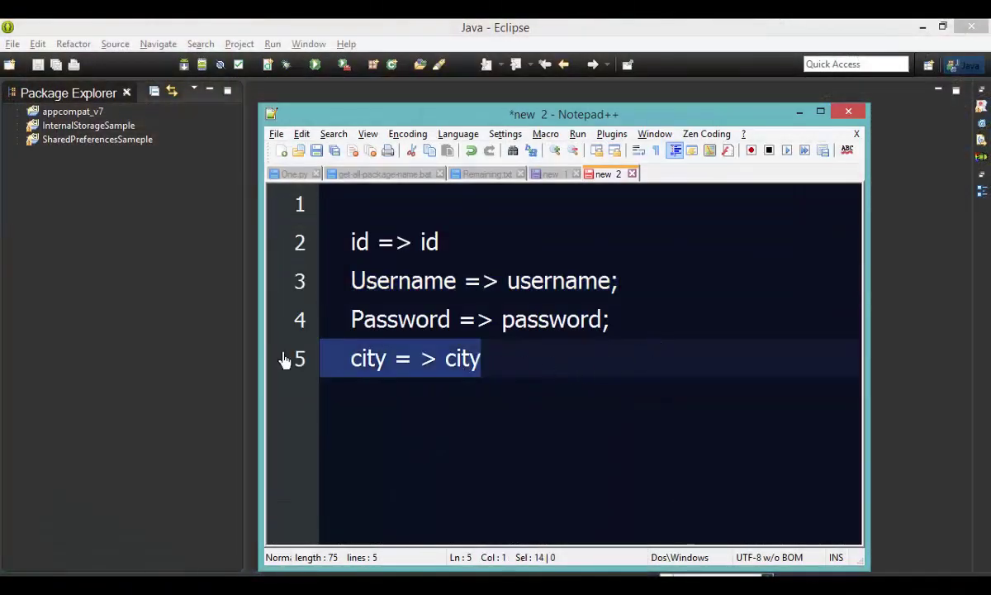
{"action": "key", "text": "alt+Tab"}
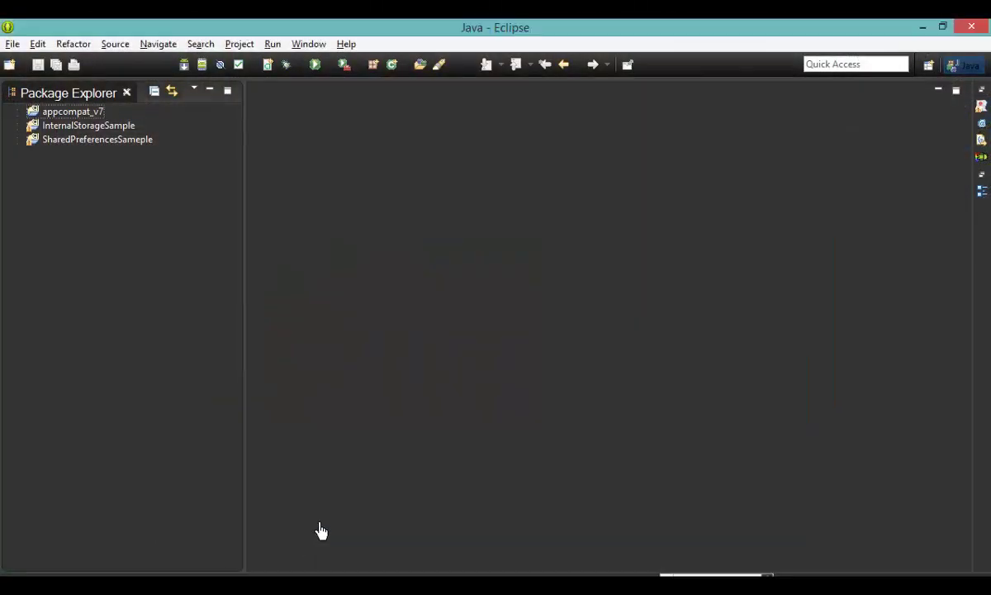
{"action": "key", "text": "alt+Tab"}
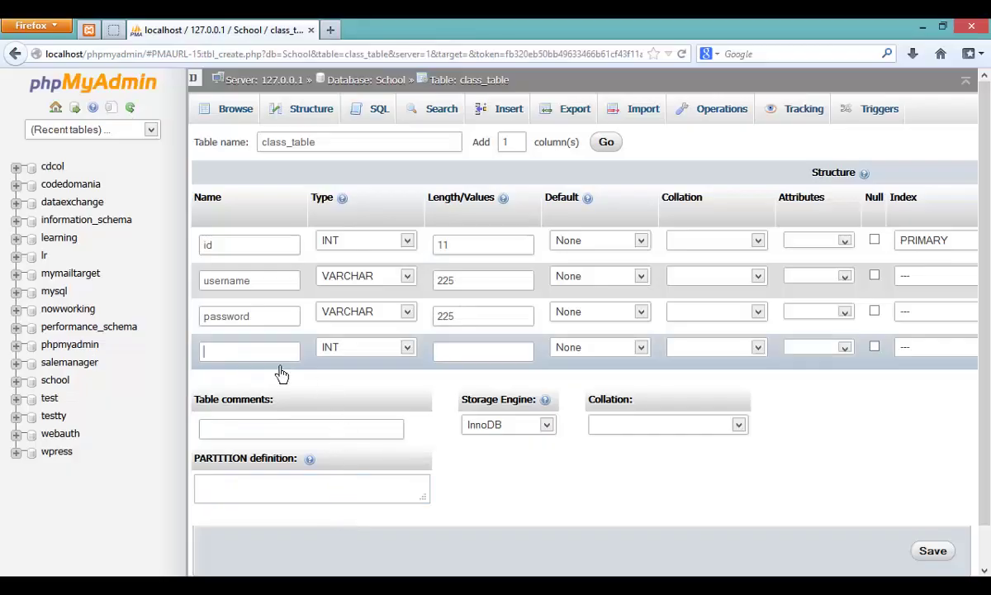
{"action": "type", "text": "city"}
{"action": "left_click", "coordinate": [382, 348]}
{"action": "left_click", "coordinate": [370, 376]}
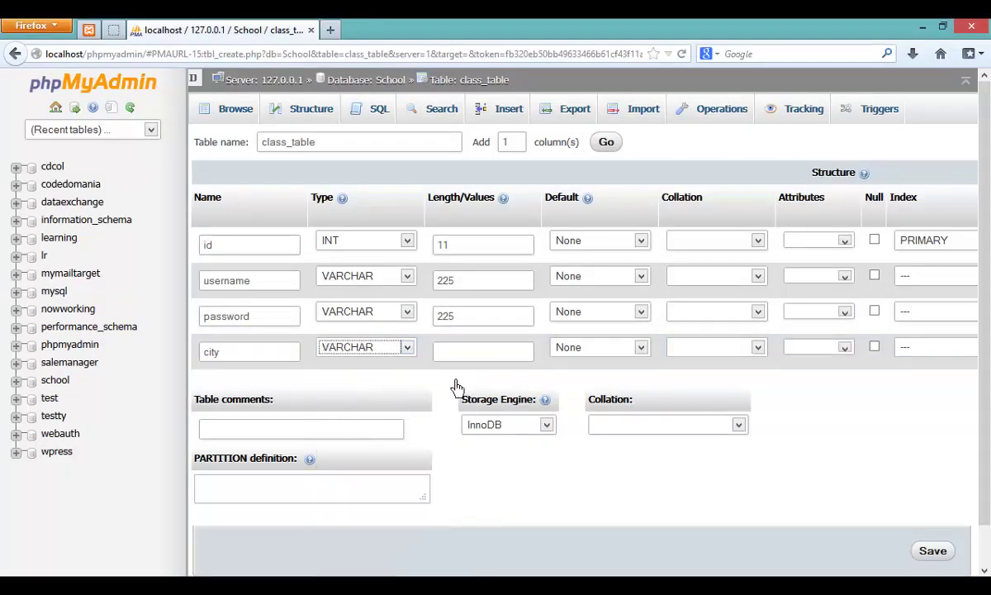
{"action": "left_click", "coordinate": [950, 561]}
{"action": "left_click", "coordinate": [499, 353]}
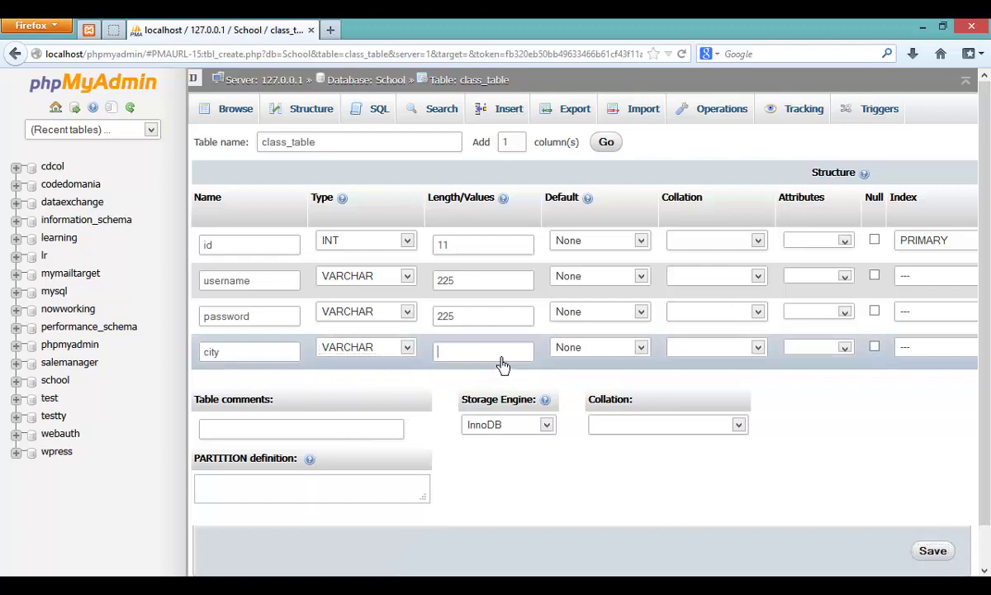
{"action": "type", "text": "225"}
{"action": "left_click", "coordinate": [945, 554]}
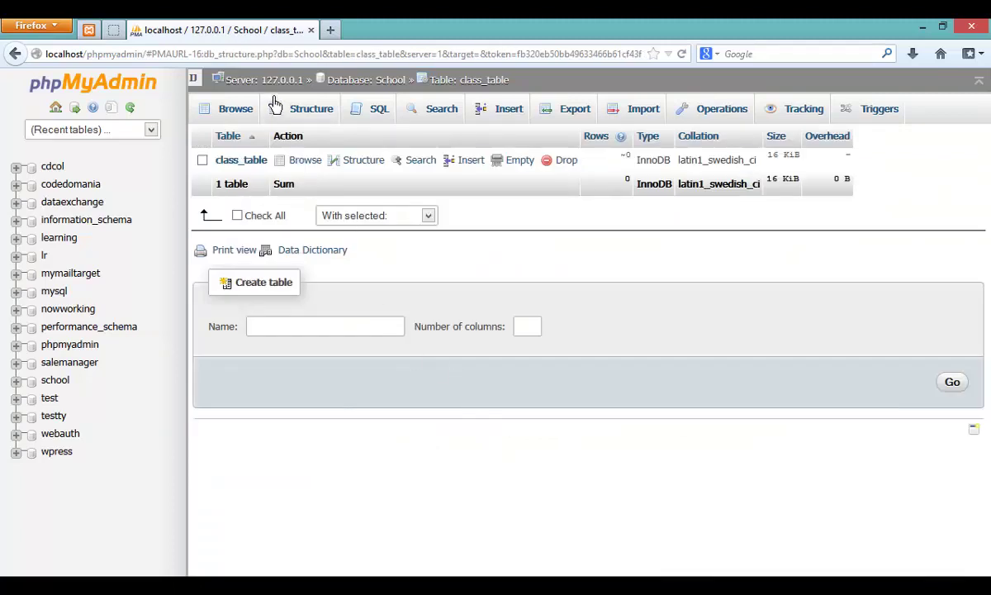
Step: Open class_table, view its structure, then bring up its Insert form
{"action": "left_click", "coordinate": [238, 161]}
{"action": "left_click", "coordinate": [311, 108]}
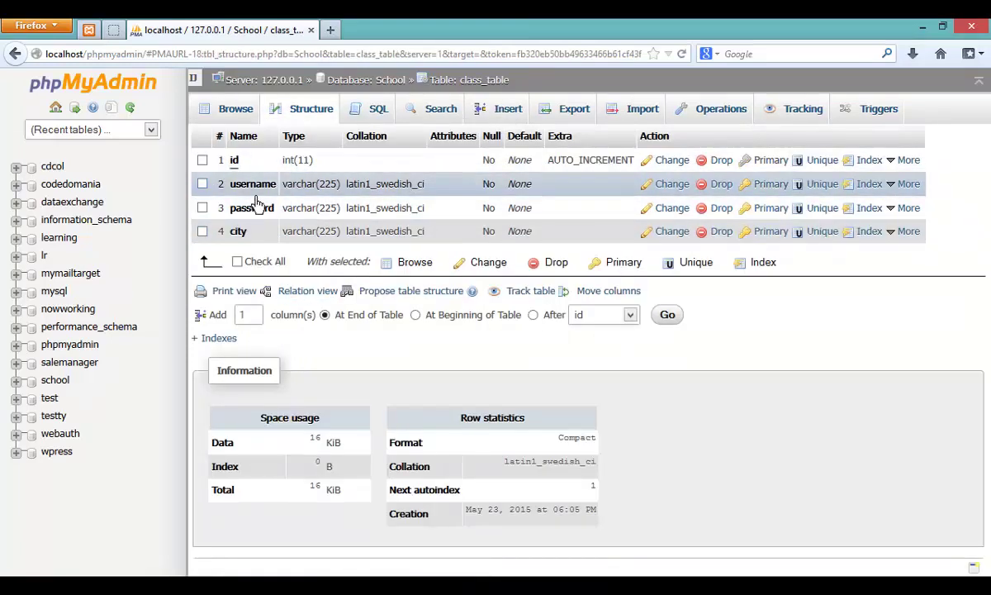
{"action": "left_click", "coordinate": [485, 112]}
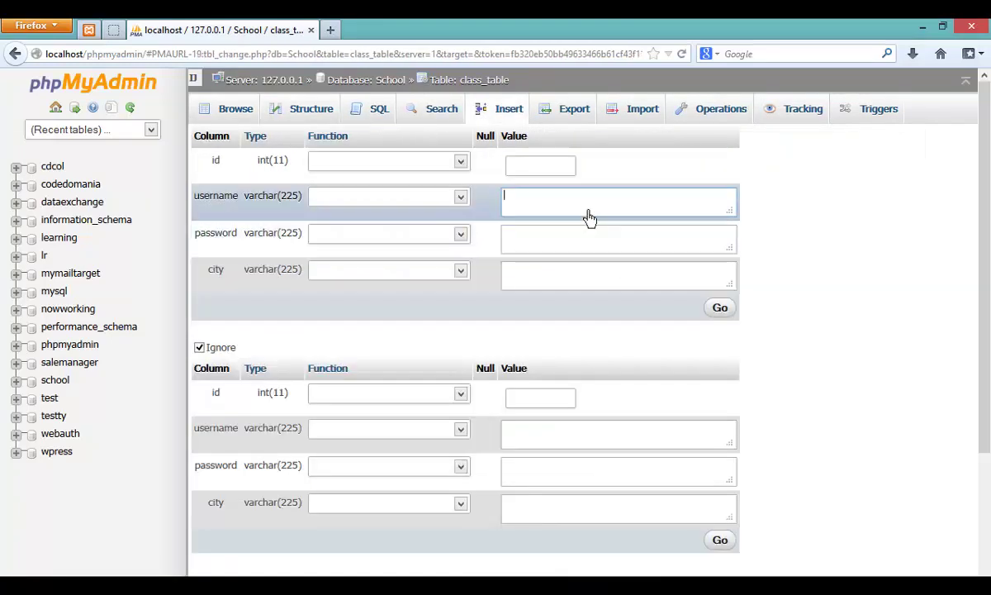
Step: Fill in a username, password and city value and insert the row
{"action": "left_click", "coordinate": [591, 214]}
{"action": "type", "text": "wa"}
{"action": "key", "text": "BackSpace"}
{"action": "type", "text": "iberkoler"}
{"action": "key", "text": "Tab"}
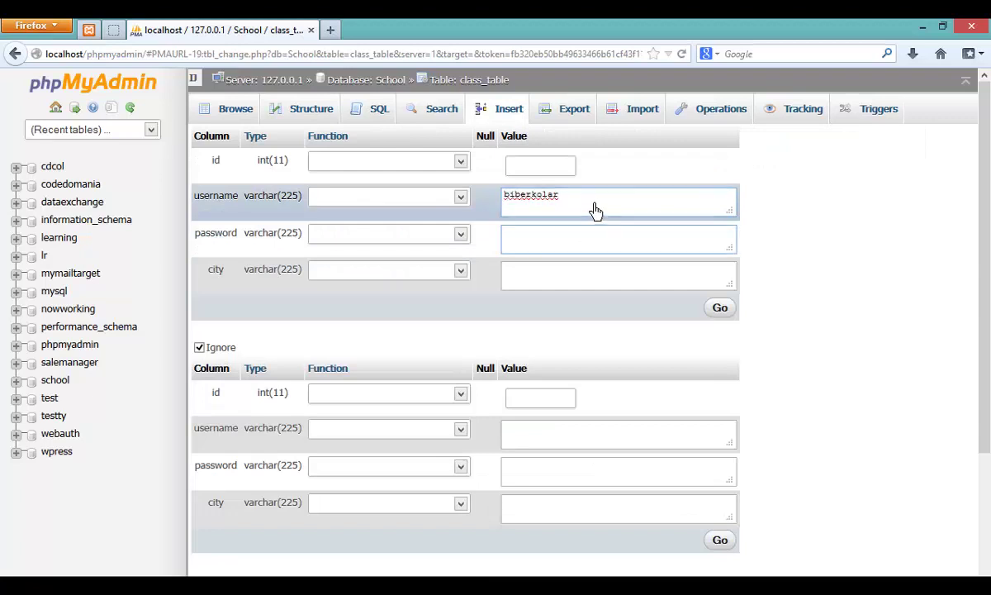
{"action": "left_click", "coordinate": [583, 280]}
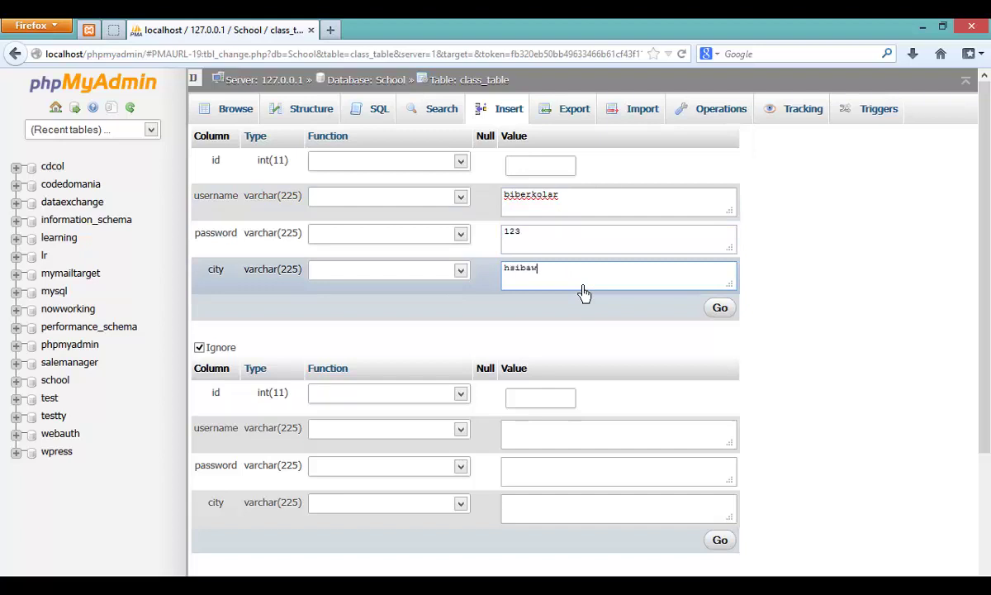
{"action": "left_click", "coordinate": [718, 311]}
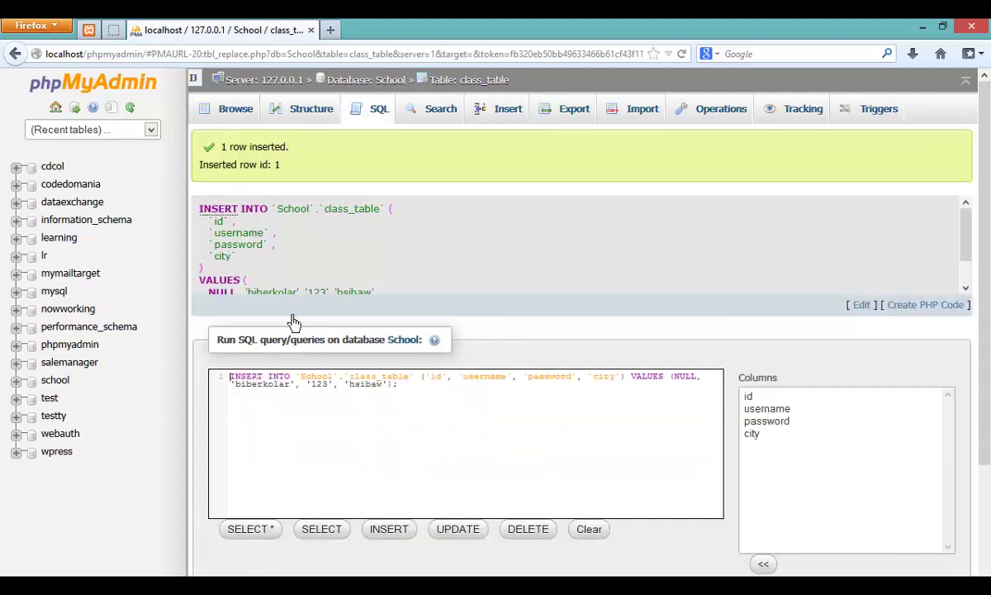
Step: Browse class_table's single row and cut all text from the Notepad++ notes
{"action": "left_click", "coordinate": [235, 111]}
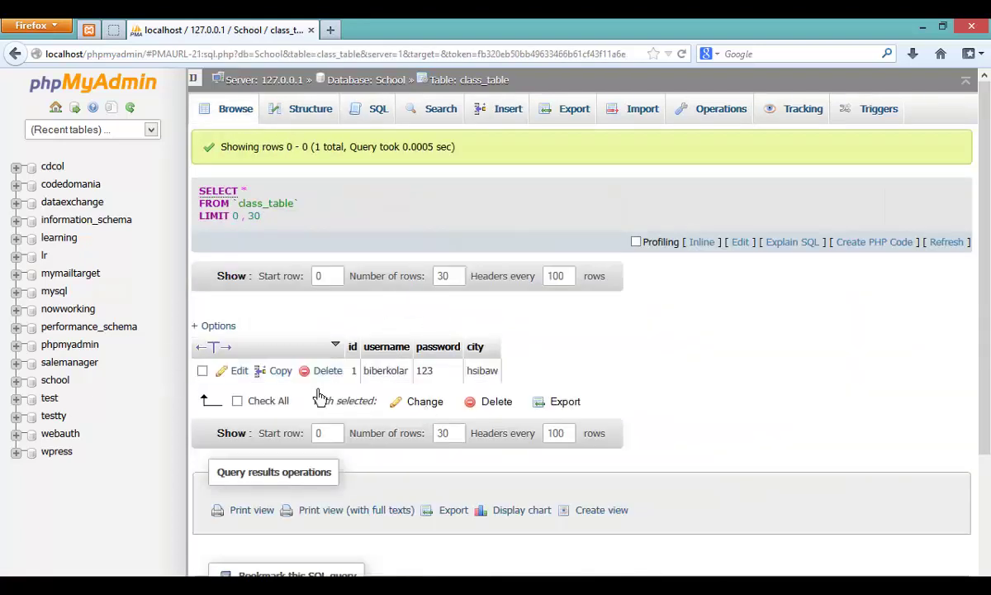
{"action": "key", "text": "alt+Tab"}
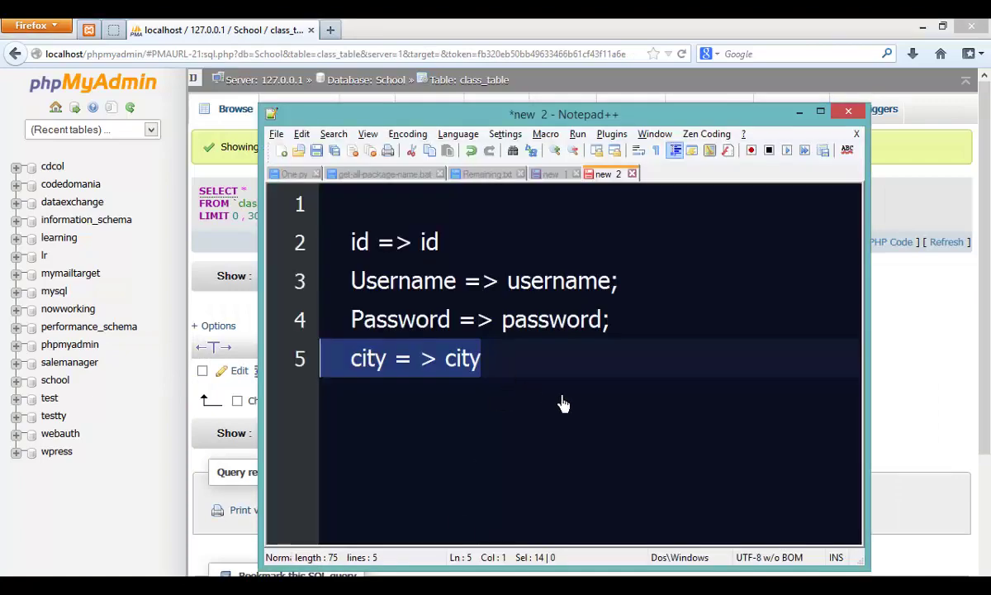
{"action": "left_click_drag", "start_coordinate": [560, 405], "coordinate": [262, 188]}
{"action": "key", "text": "ctrl+x"}
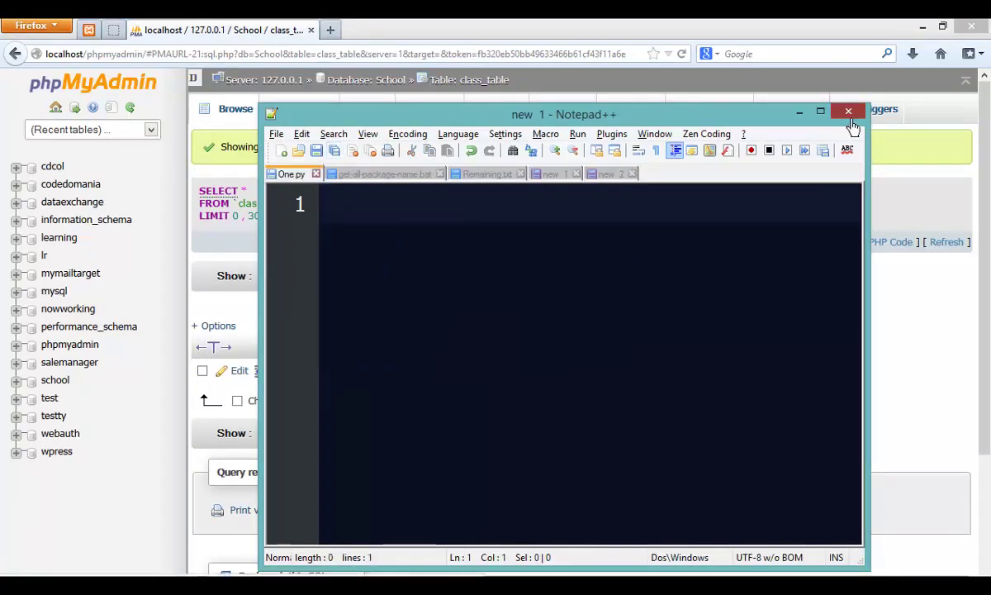
Step: Minimize Notepad++ and Firefox and switch to the SQLite slide show
{"action": "left_click", "coordinate": [799, 111]}
{"action": "left_click", "coordinate": [922, 25]}
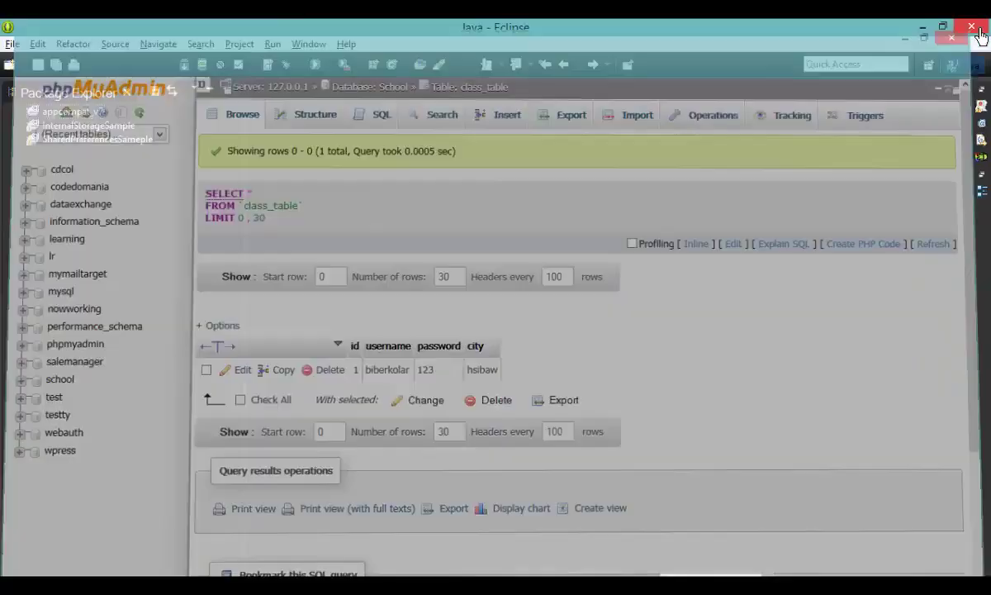
{"action": "key", "text": "alt+Tab"}
{"action": "key", "text": "Tab"}
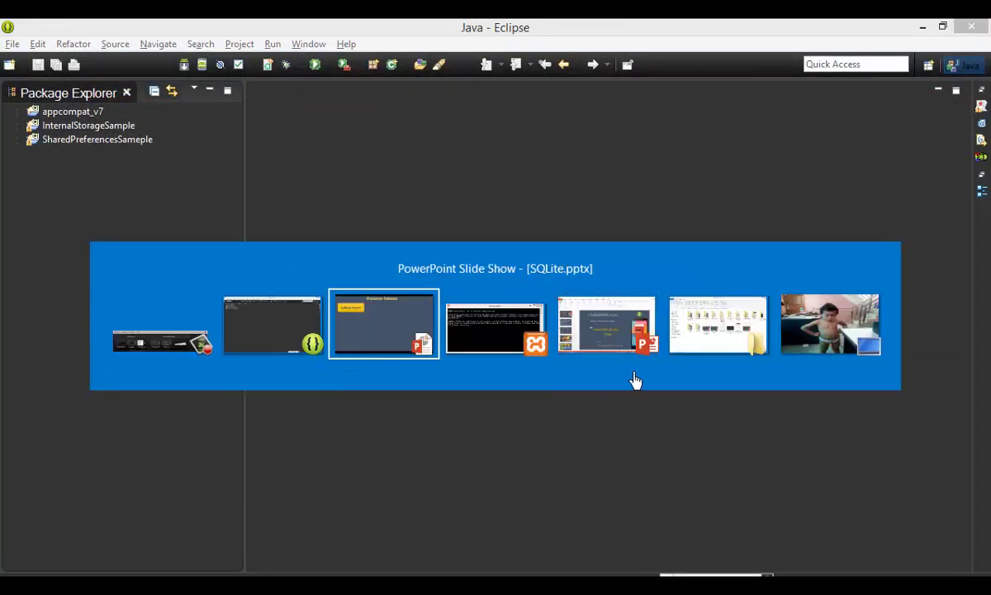